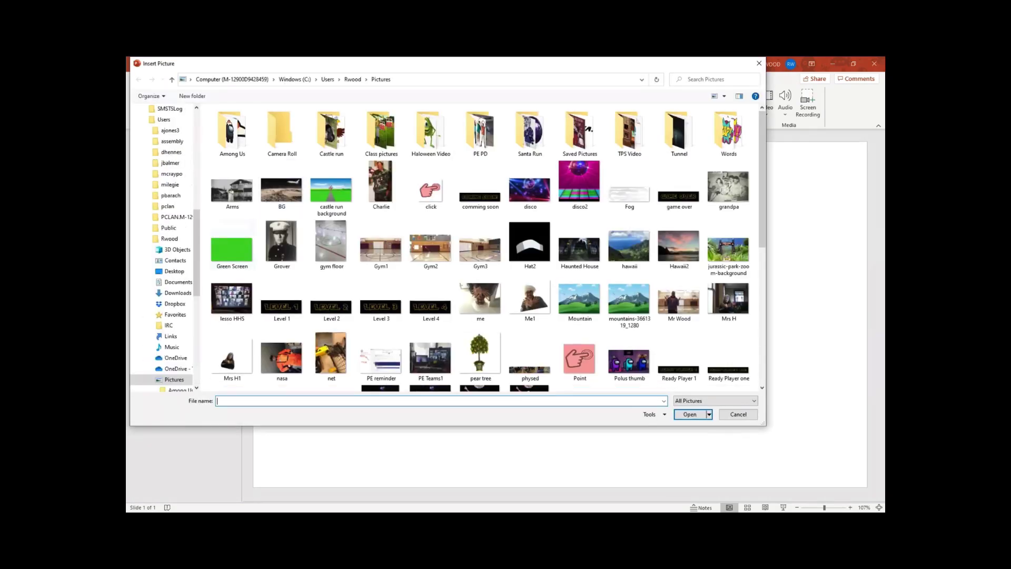
- Insert the Green Screen picture onto the slide and dismiss the design suggestions
click(231, 245)
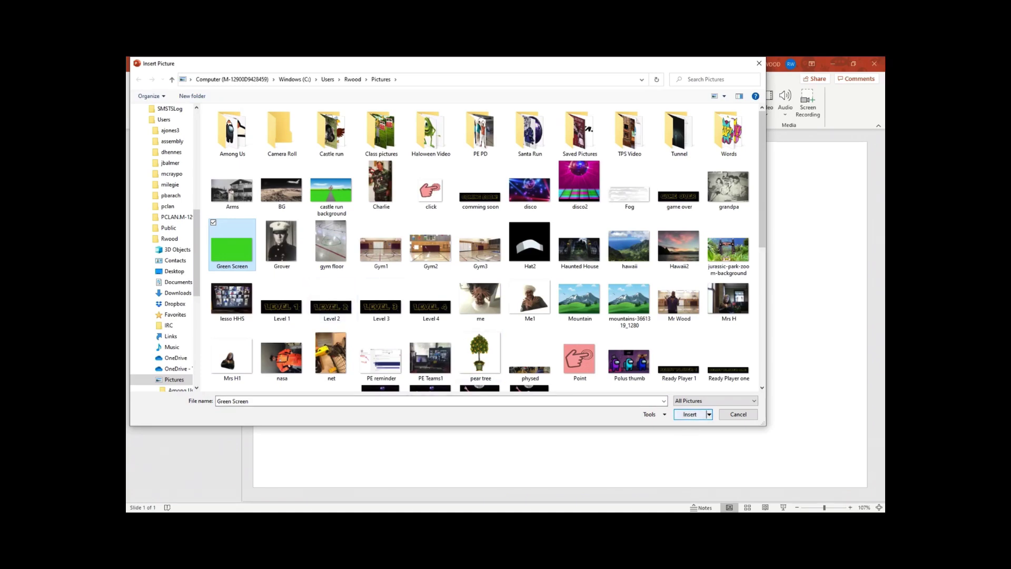
click(690, 414)
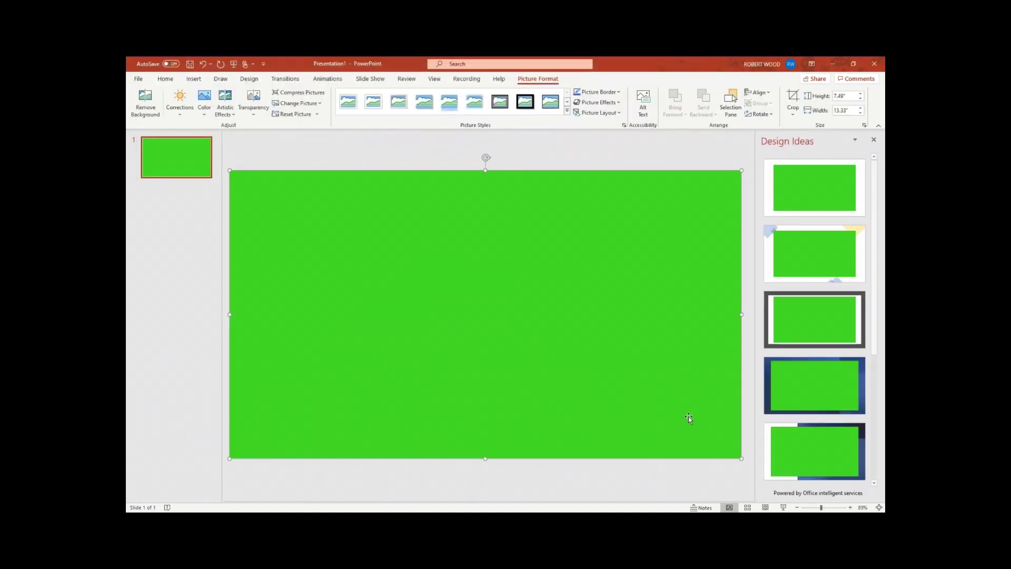
click(874, 140)
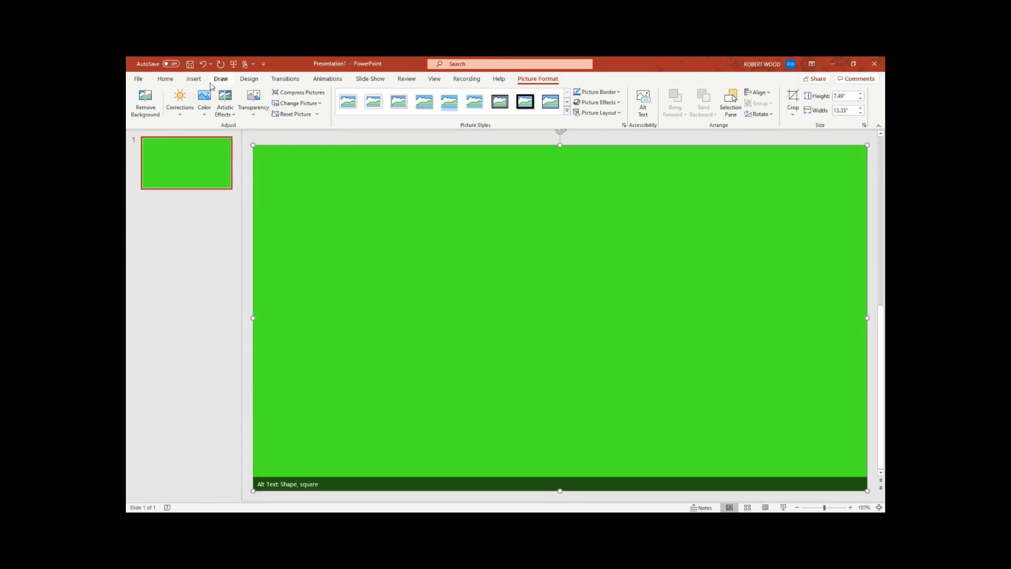
- Insert a WordArt text object in the last dark grey style over the green background
click(194, 80)
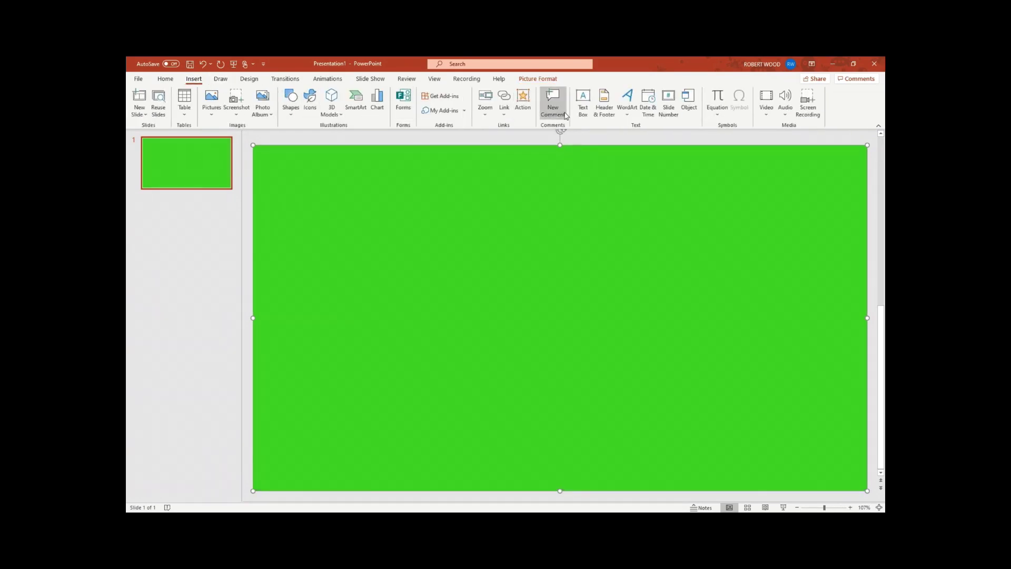
click(630, 116)
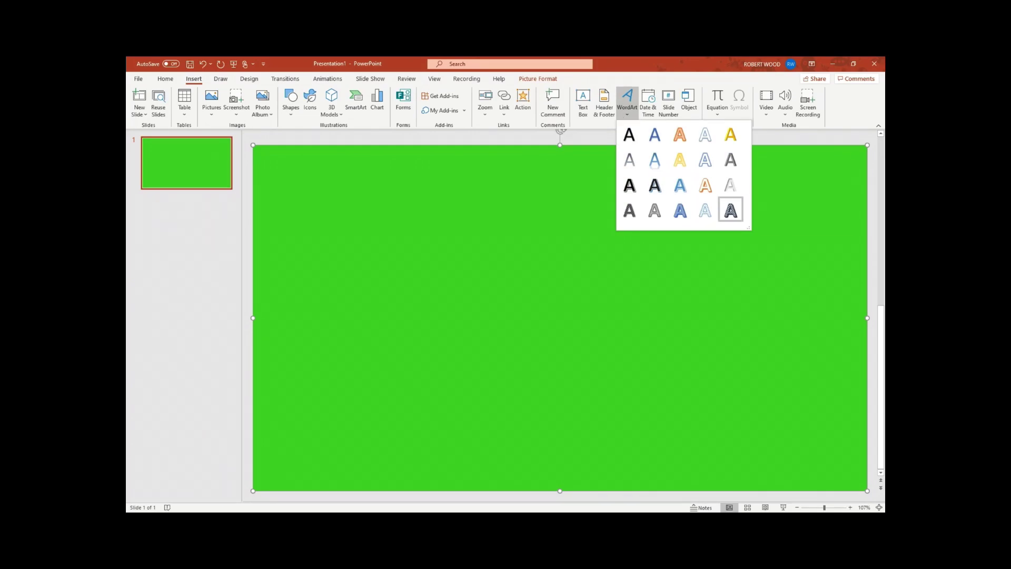
click(730, 210)
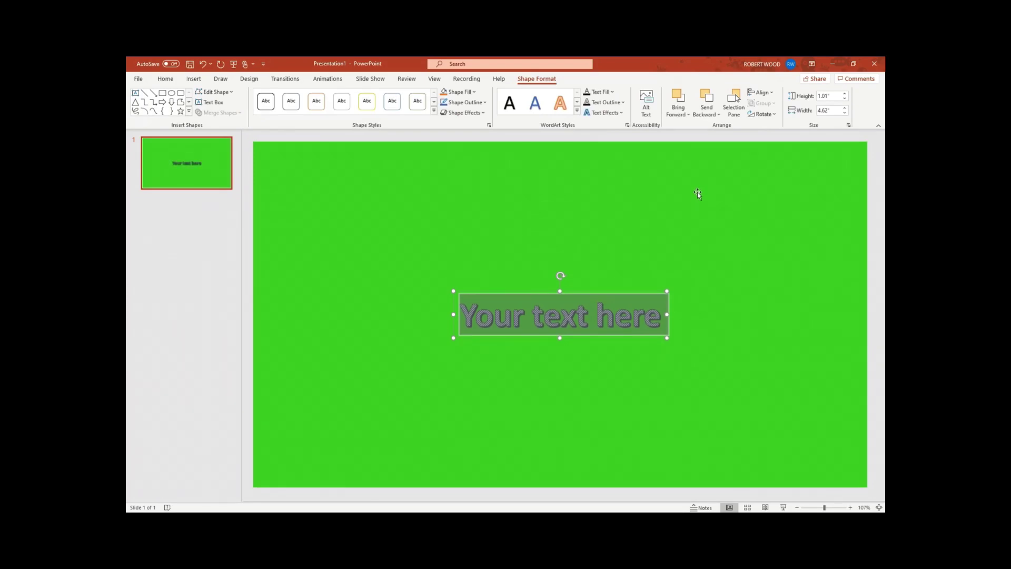
- Give the WordArt text a red fill and a light blue outline
click(613, 93)
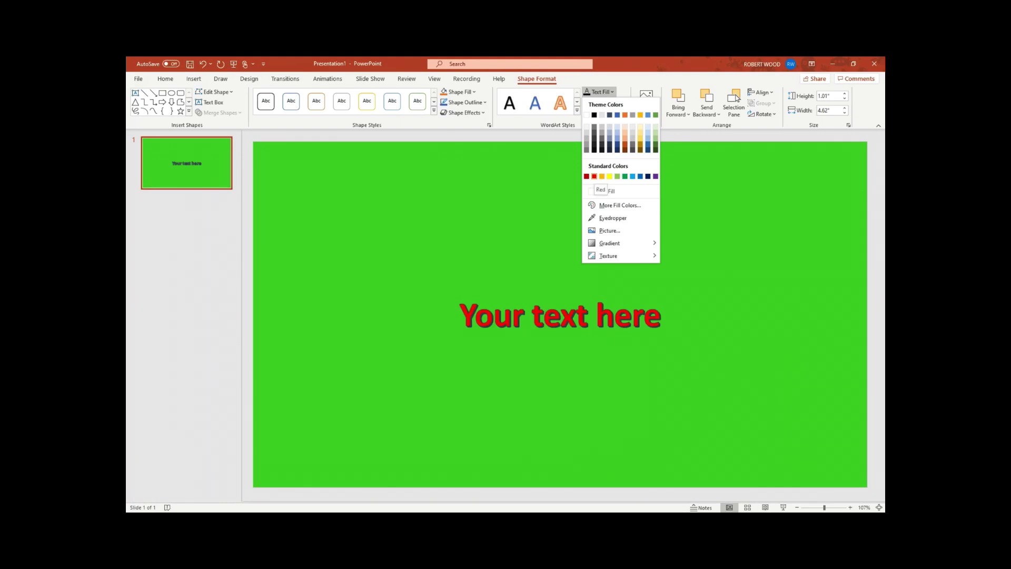
click(595, 176)
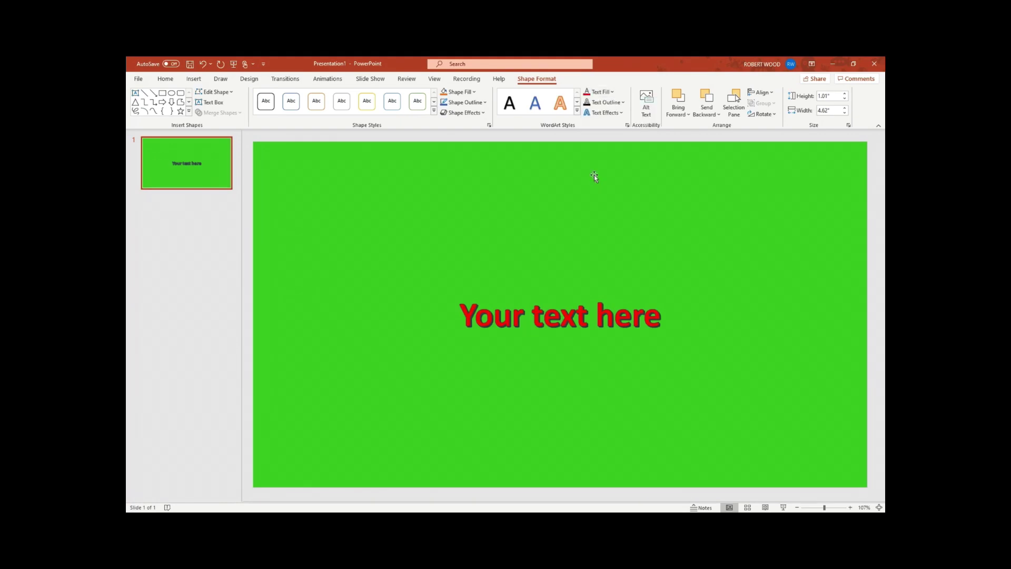
click(623, 104)
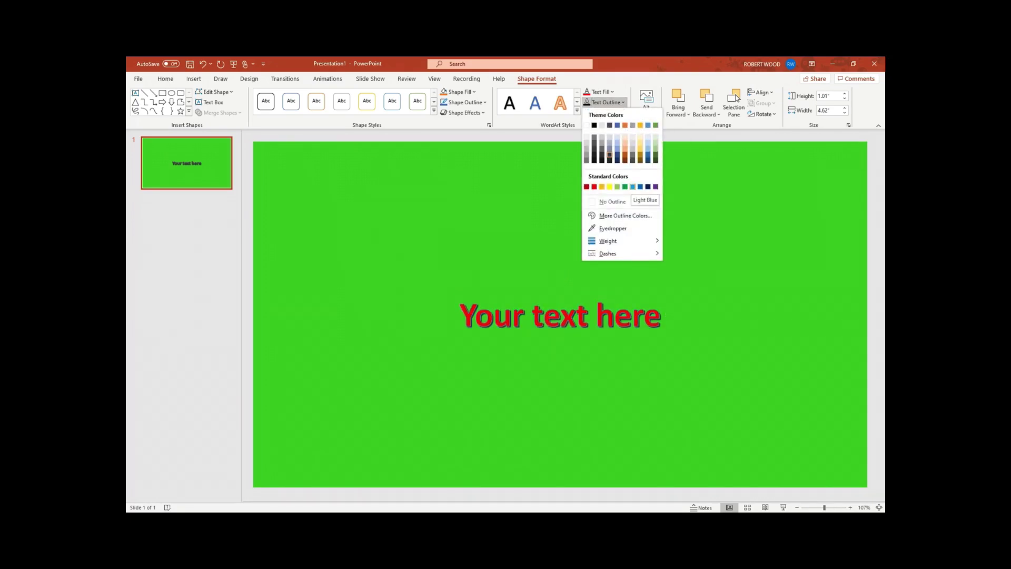
click(633, 187)
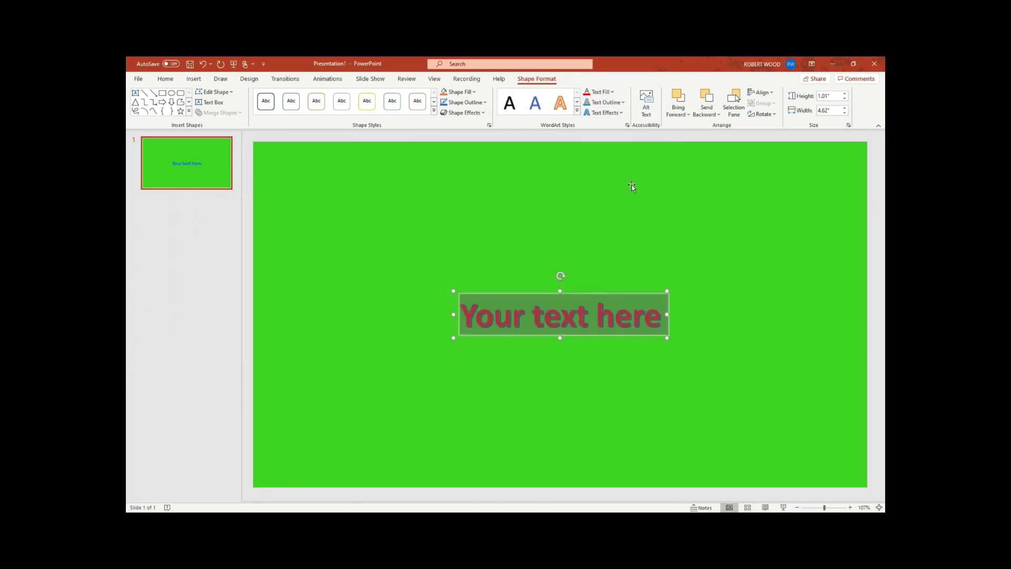
- Apply the Inside: Left shadow to the WordArt and replace its placeholder text with 10
click(619, 113)
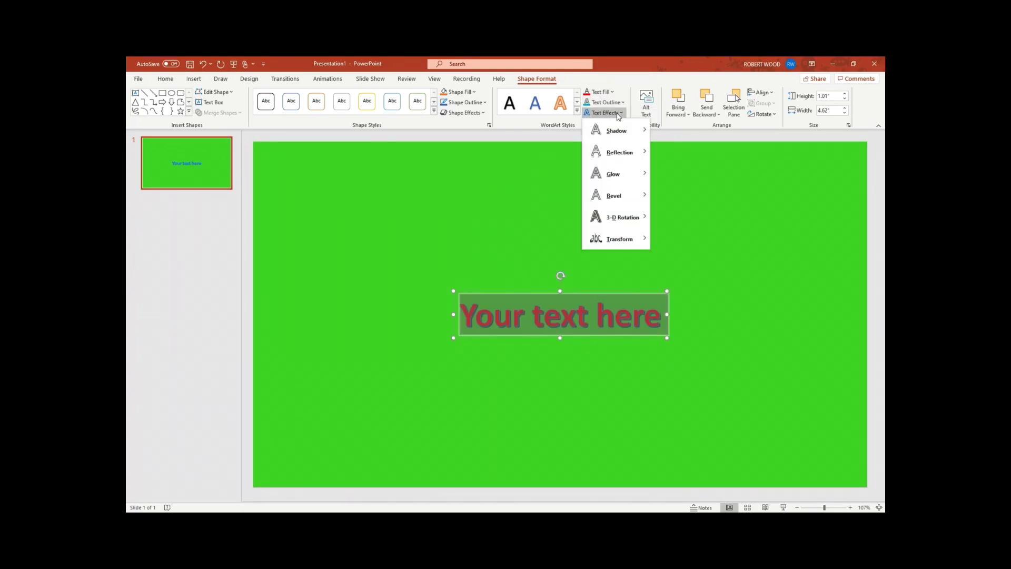
mouse_move(616, 131)
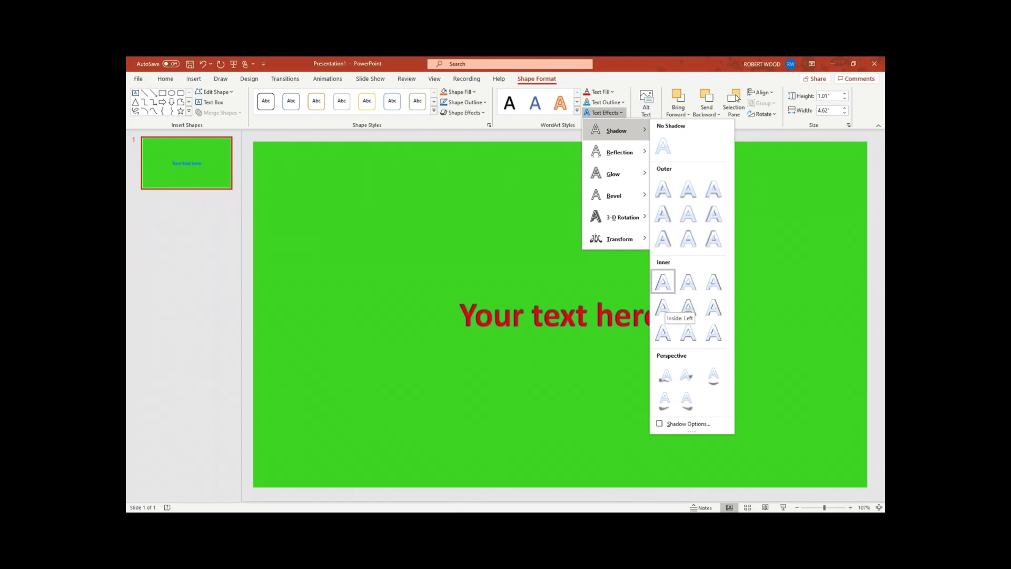
click(663, 307)
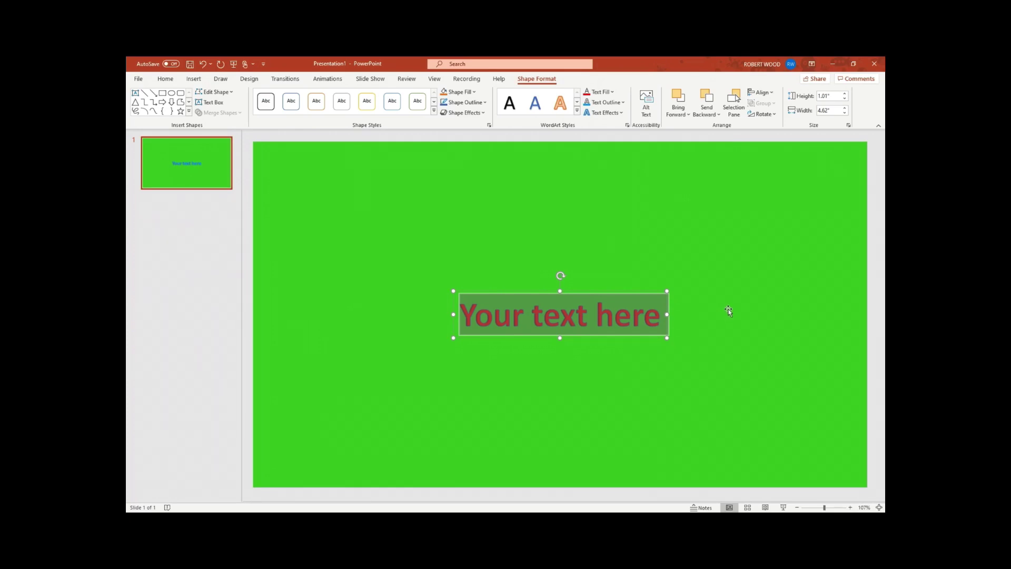
text(10)
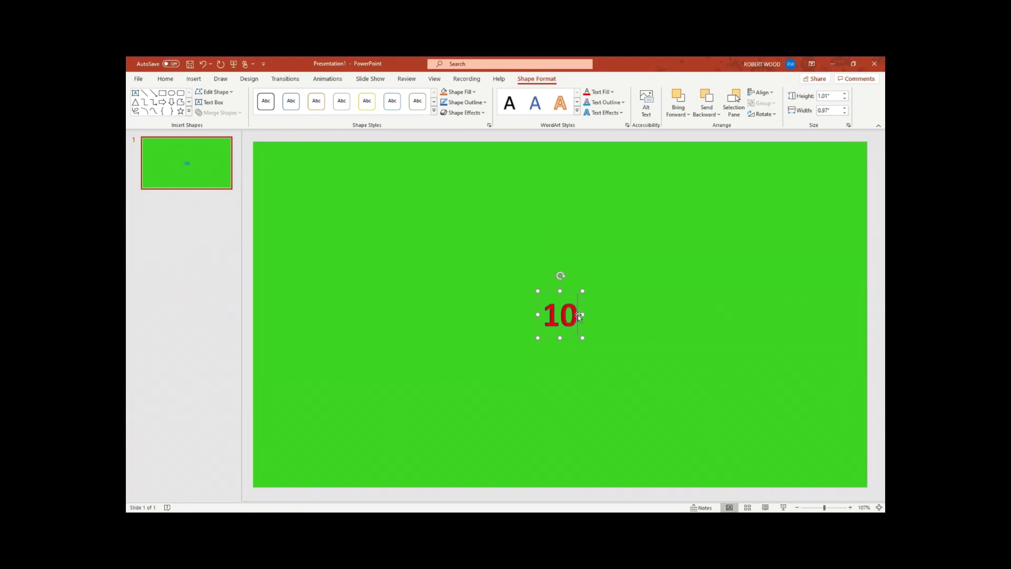
- Enlarge the number 10 to font size 400 and move its text box to the middle of the slide
double_click(559, 320)
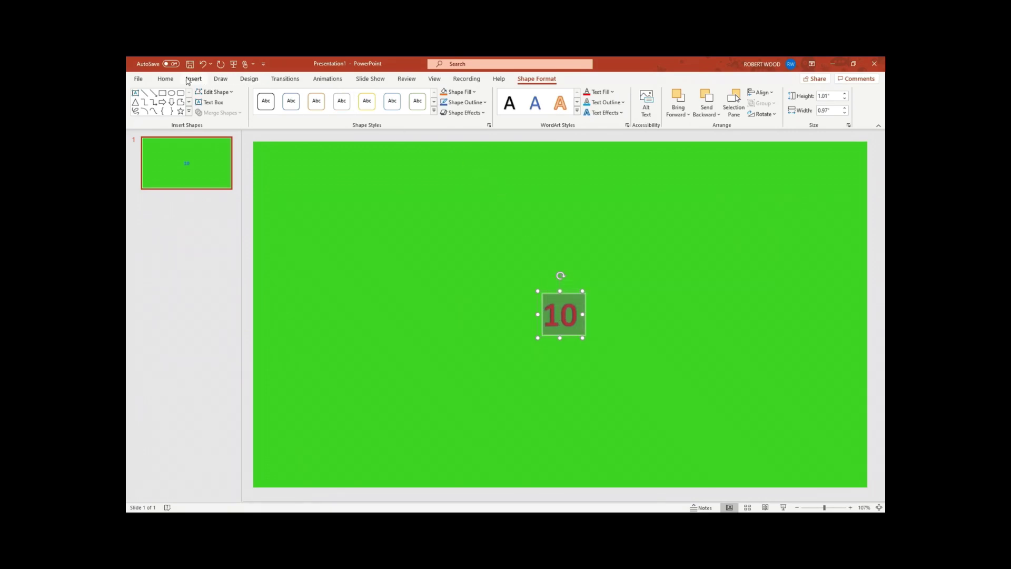
click(165, 79)
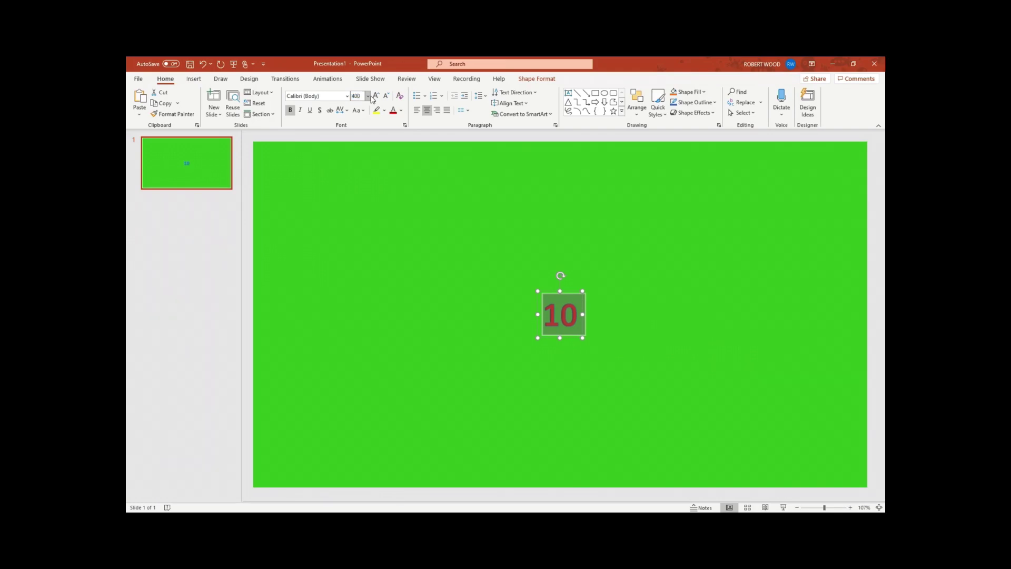
key(Return)
drag(632, 287, 634, 132)
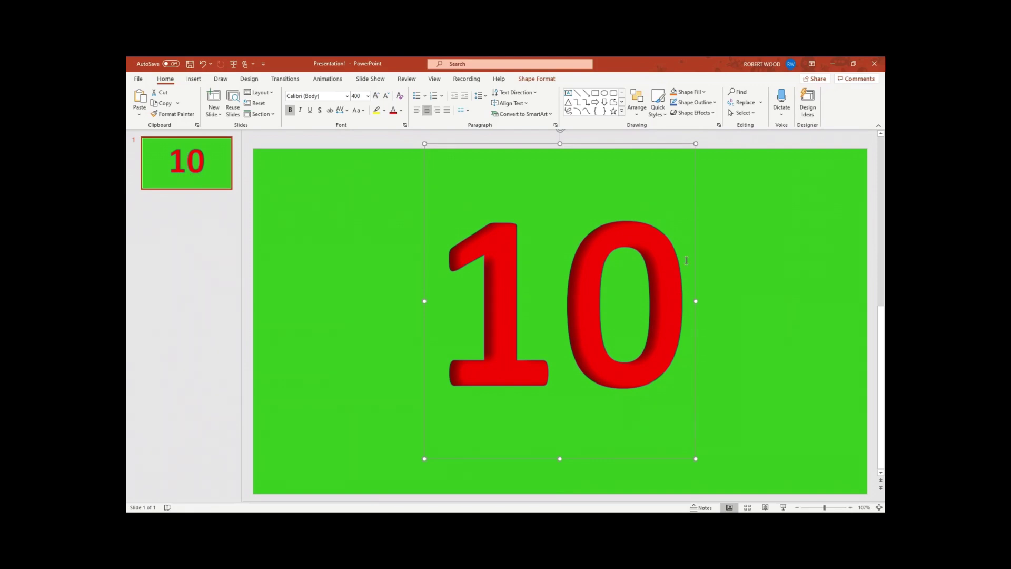
mouse_move(697, 261)
mouse_down()
mouse_move(697, 236)
mouse_move(694, 274)
mouse_up()
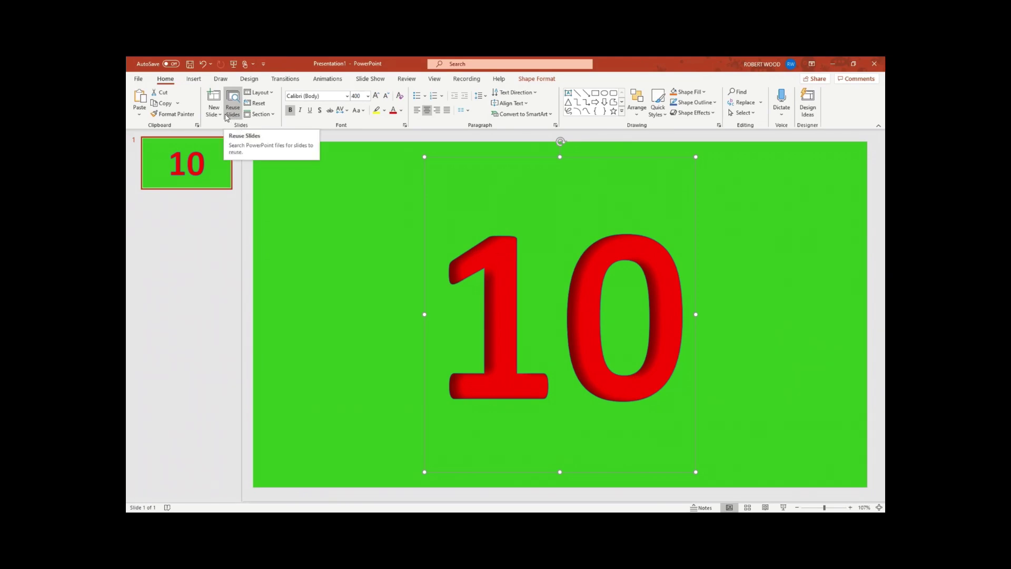
- Duplicate the slide with the number 10 until the presentation has 12 slides
click(219, 115)
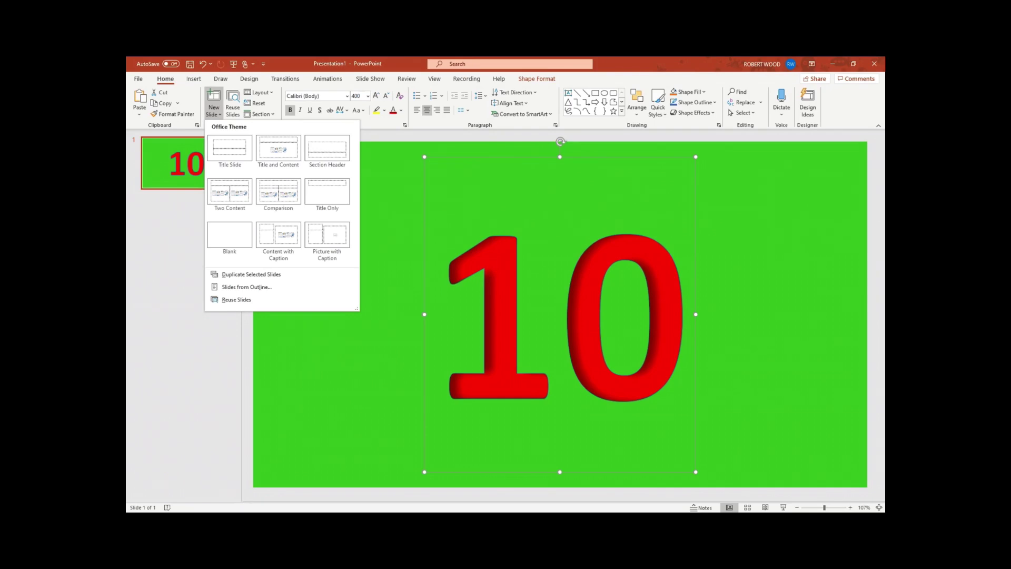
click(251, 274)
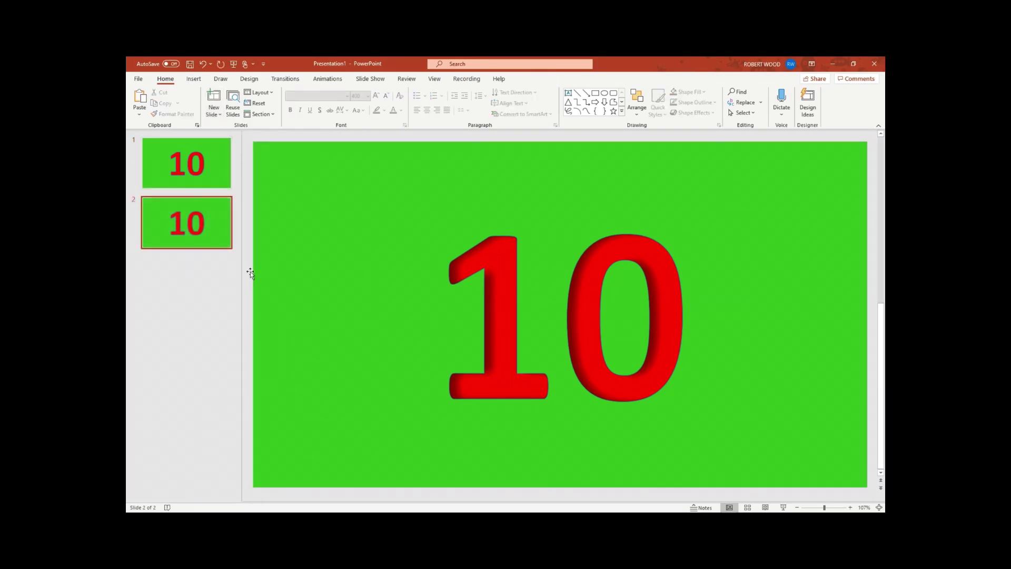
click(224, 228)
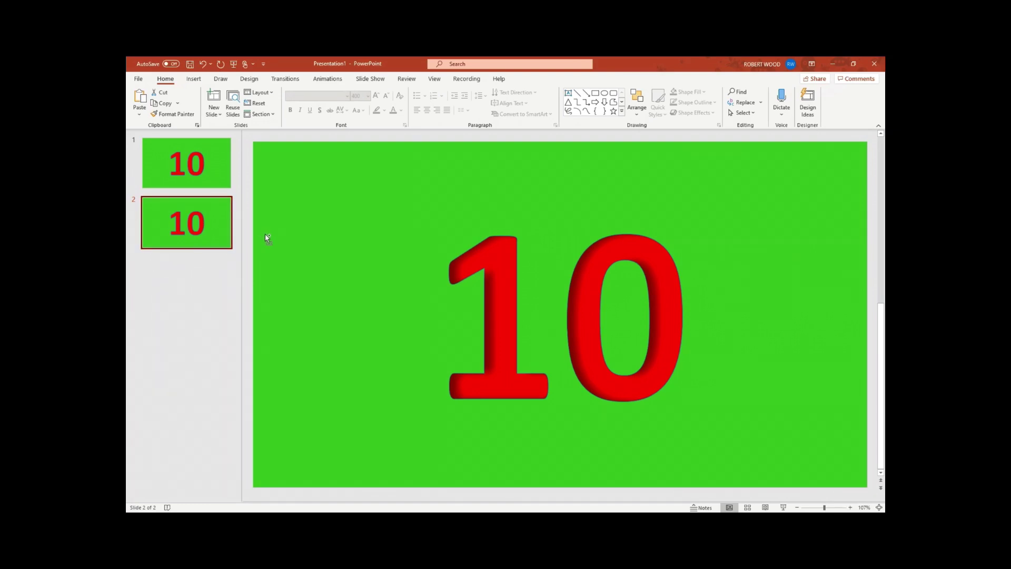
key(ctrl+d)
key(ctrl+d)
key(ctrl+d)
key(ctrl+d)
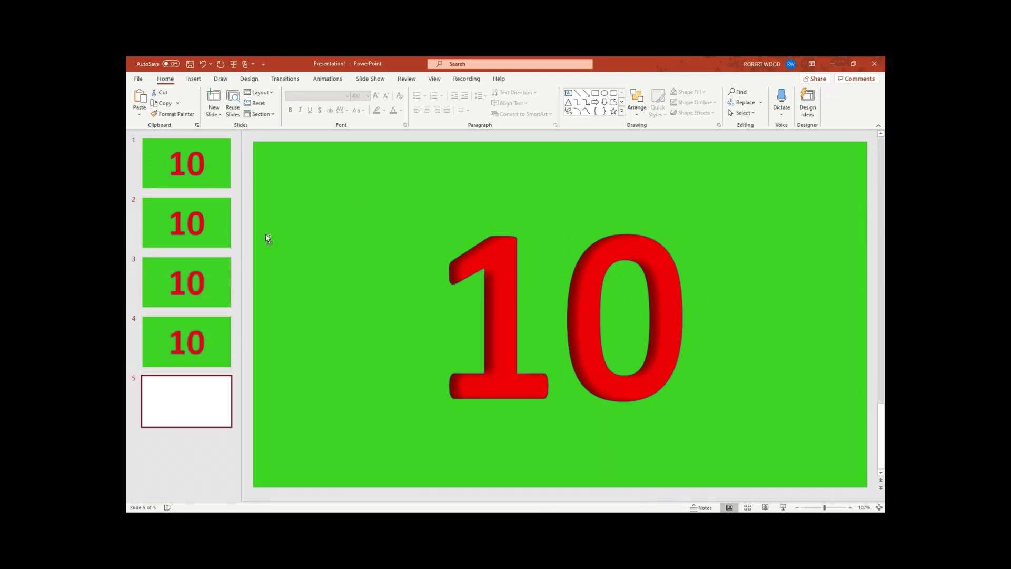
key(ctrl+d)
key(ctrl+d)
key(ctrl+d)
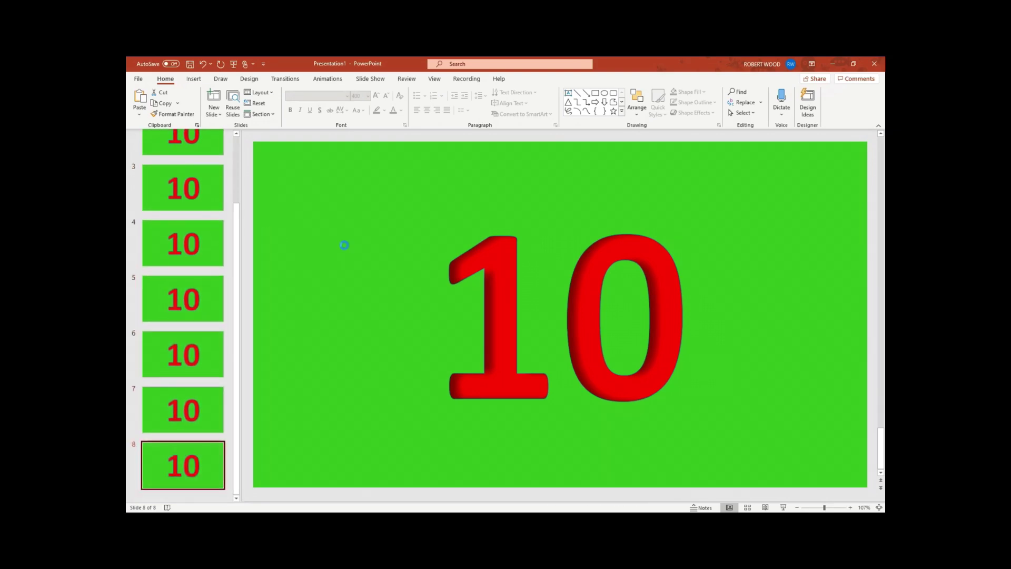
key(ctrl+d)
key(ctrl+d)
key(ctrl+d)
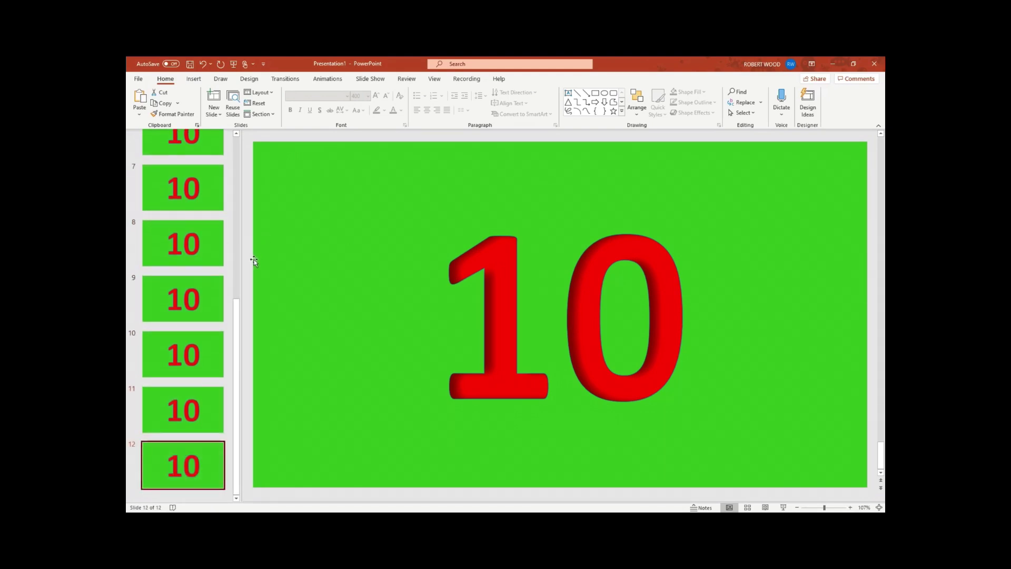
- Replace the number on slide 3 with 9
click(200, 188)
scroll(204, 235, up, 3)
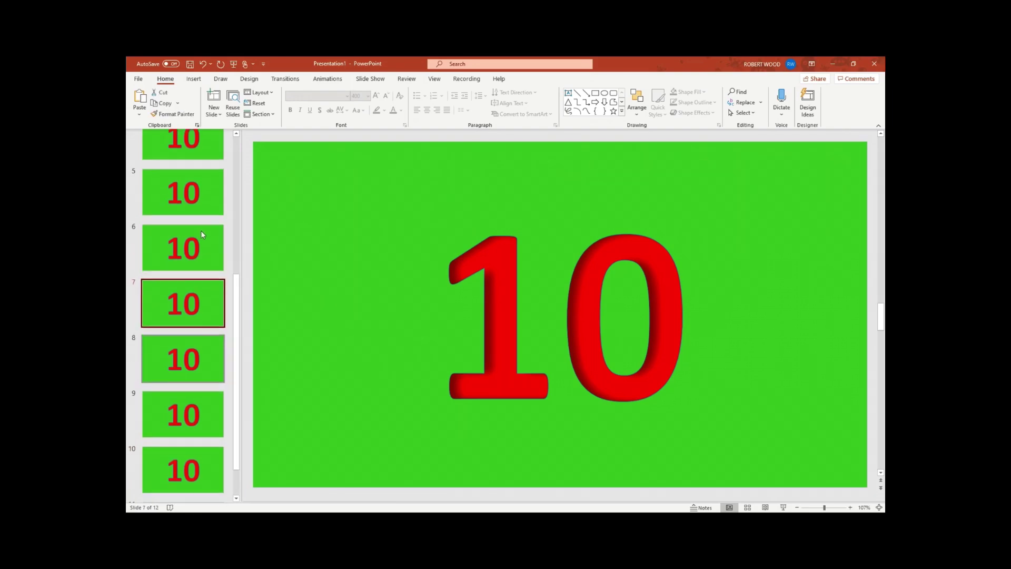
scroll(204, 233, up, 3)
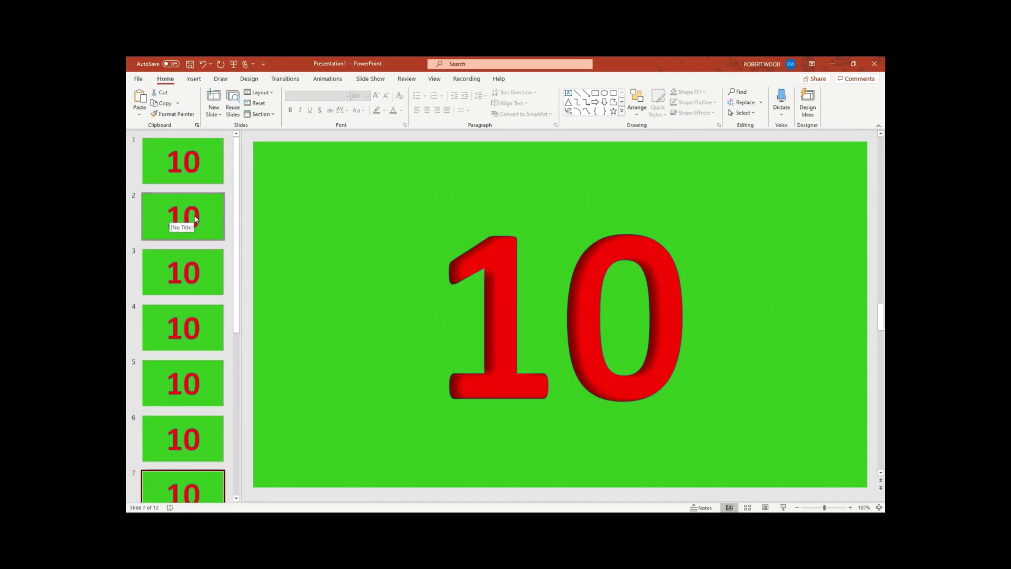
click(189, 268)
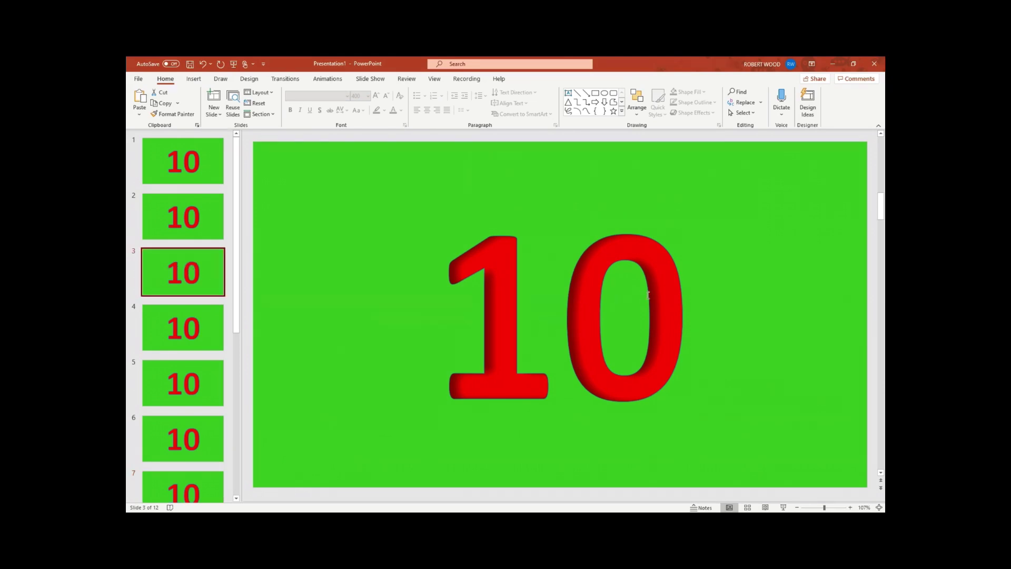
click(685, 297)
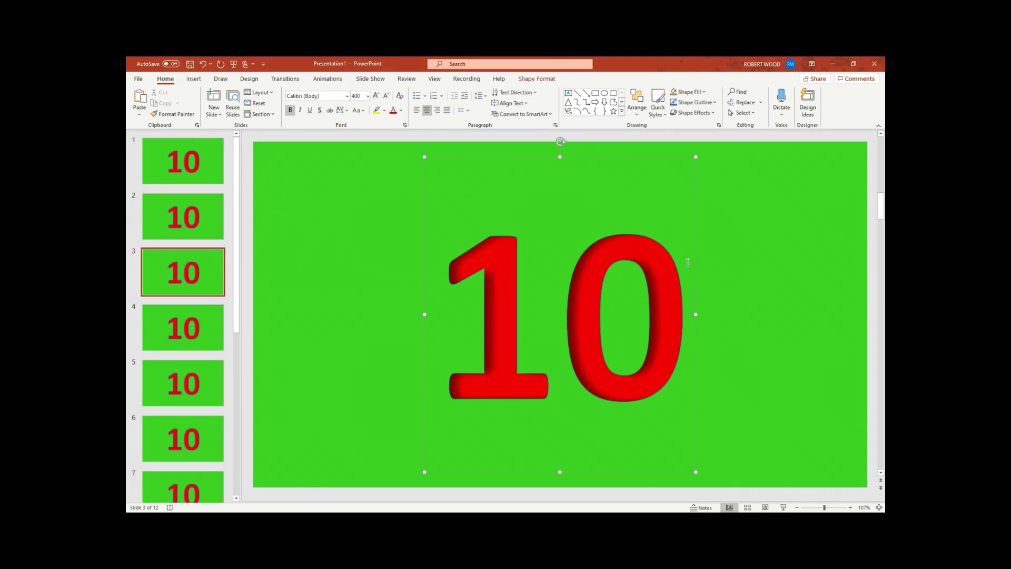
key(BackSpace)
key(BackSpace)
text(9)
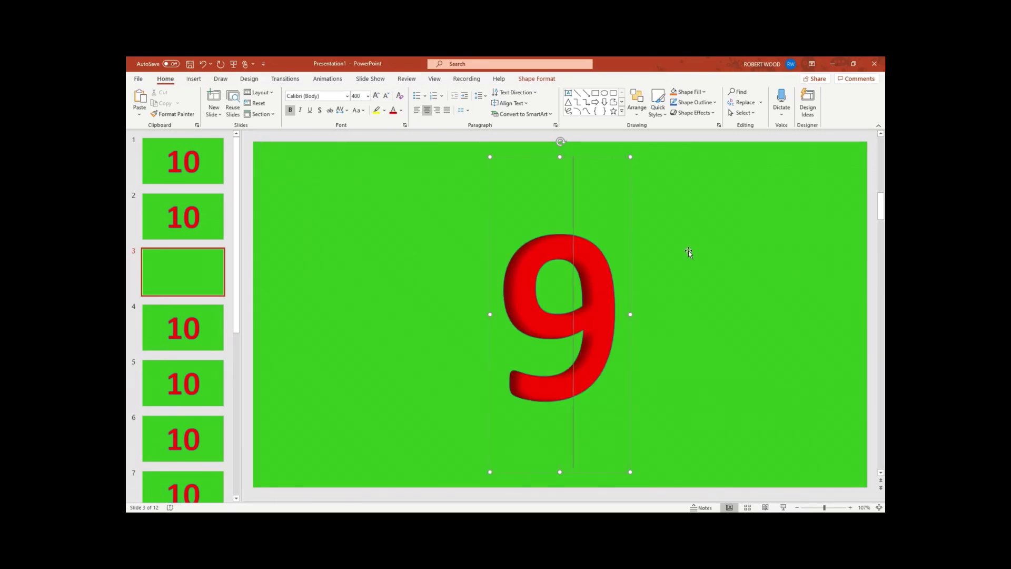
- Replace the number on slide 4 with 8
click(201, 322)
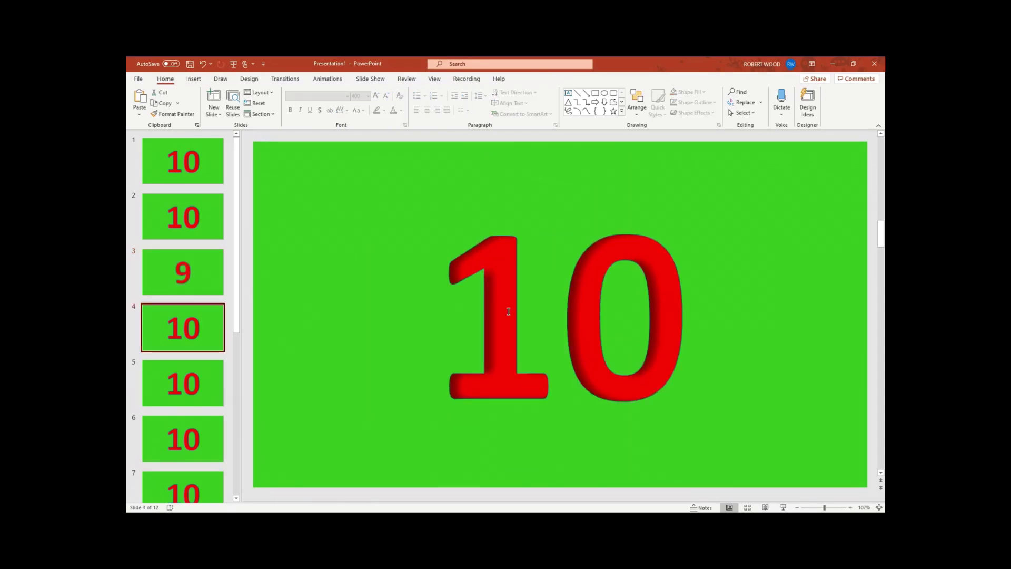
click(680, 300)
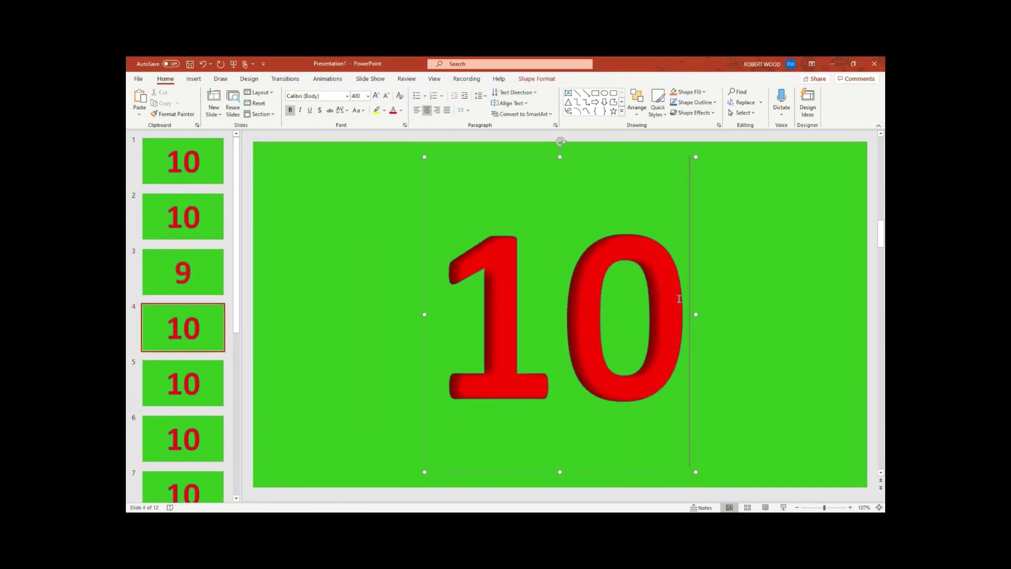
key(BackSpace)
key(BackSpace)
text(8)
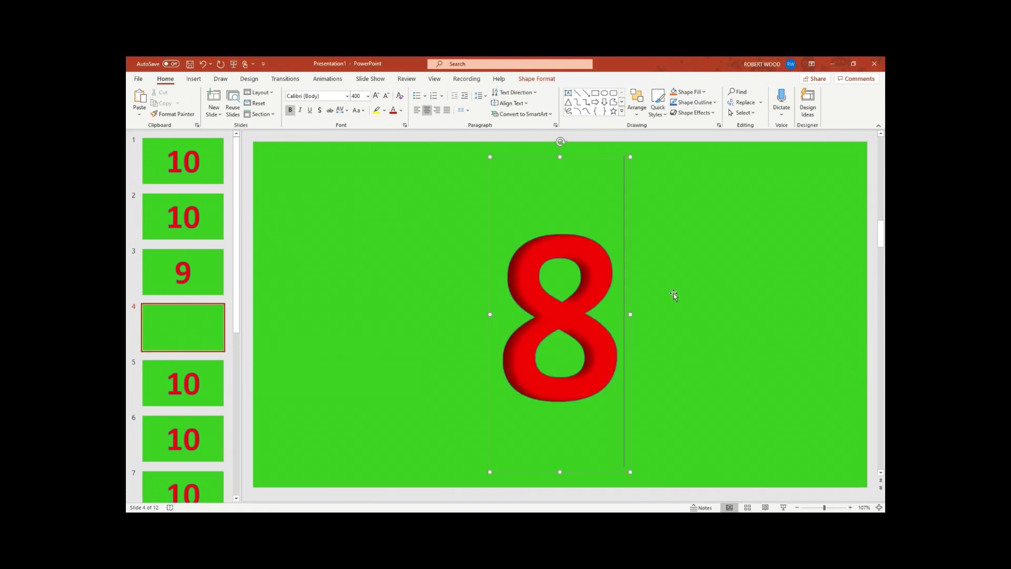
- Replace the number on slide 5 with 7
click(185, 375)
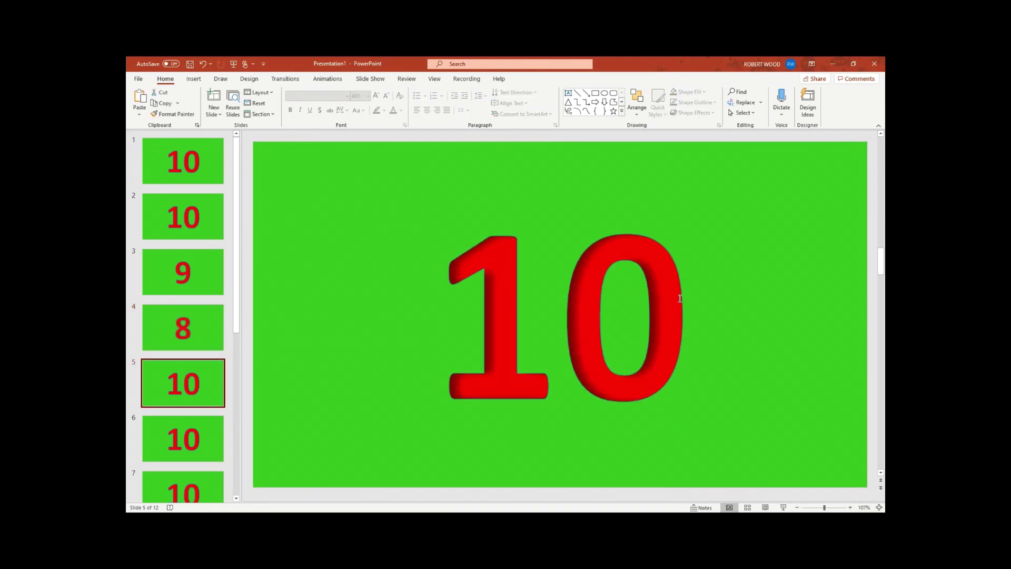
click(688, 306)
key(BackSpace)
key(BackSpace)
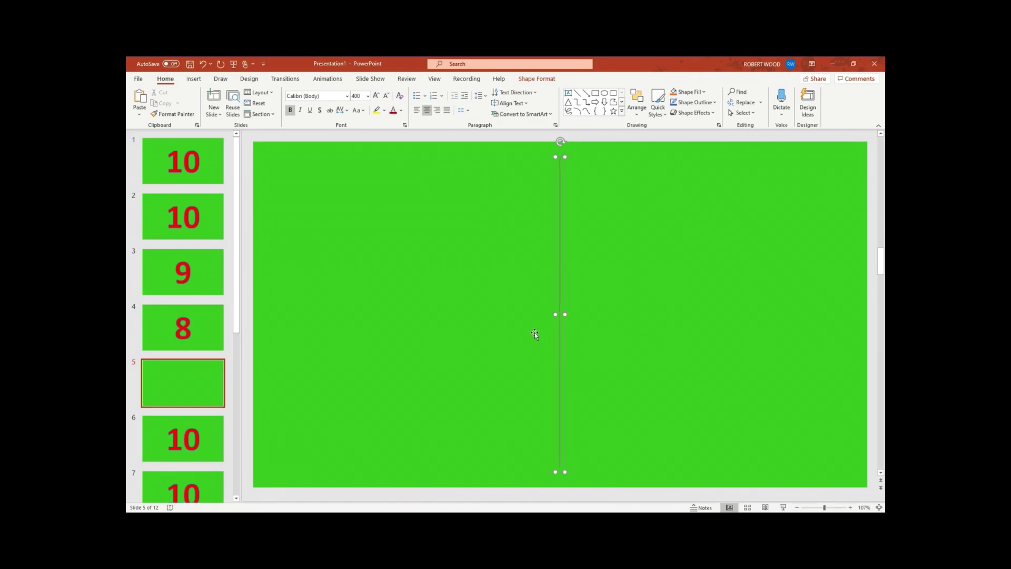
text(7)
- Replace the number on slide 6 with 6
click(201, 437)
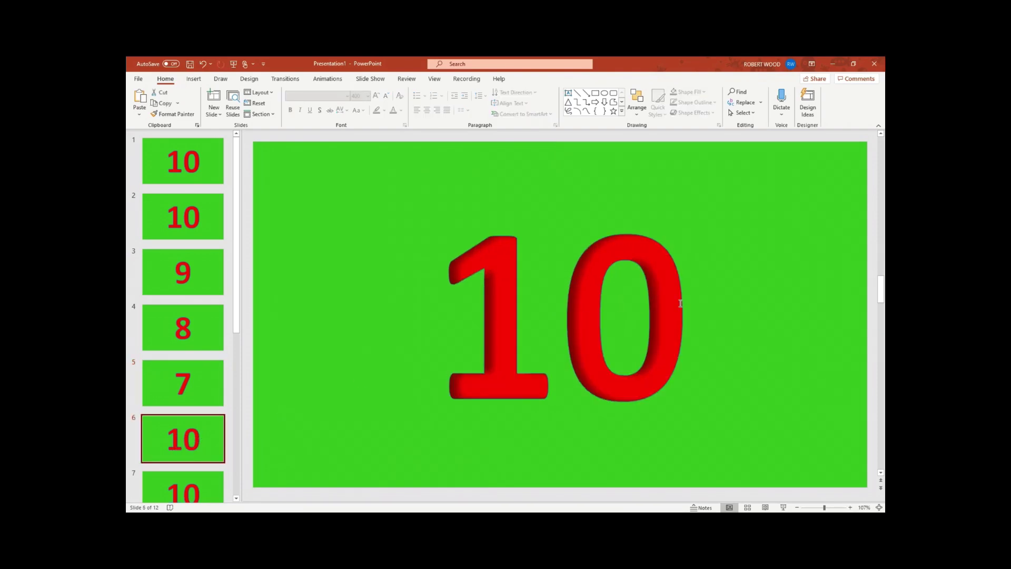
click(683, 303)
key(BackSpace)
key(BackSpace)
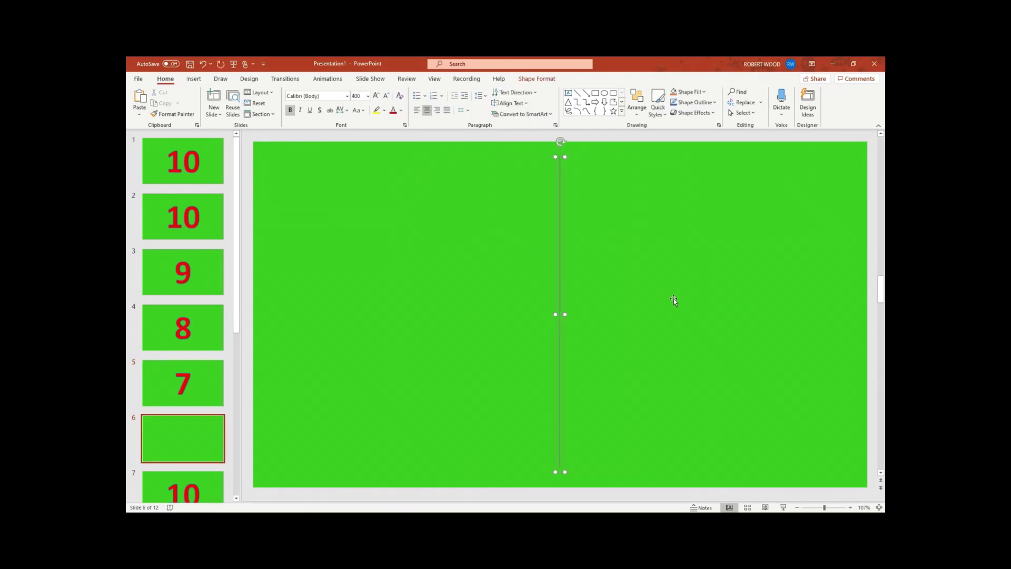
text(6)
- Replace the number on slide 7 with 5
scroll(589, 331, down, 1)
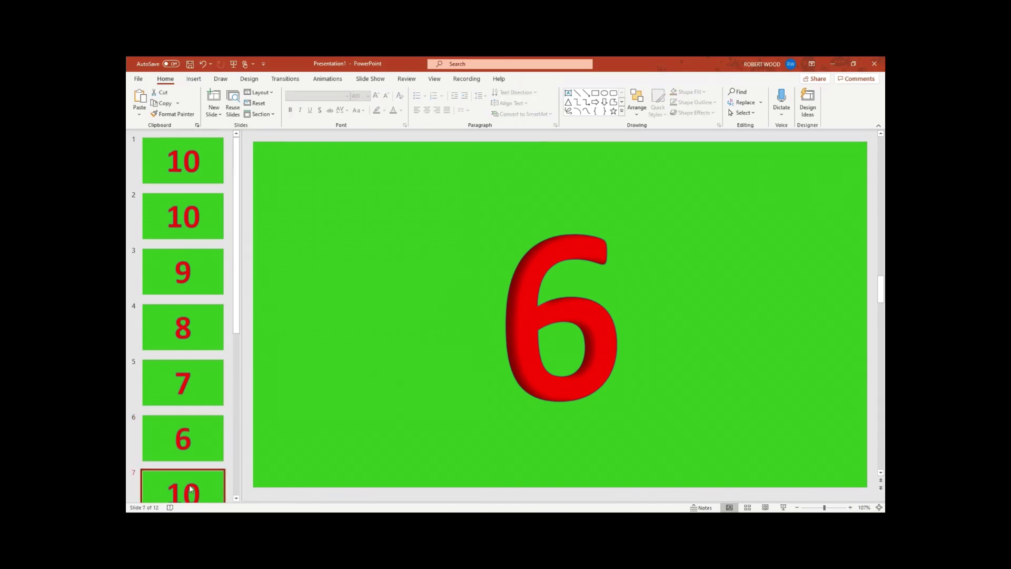
click(684, 311)
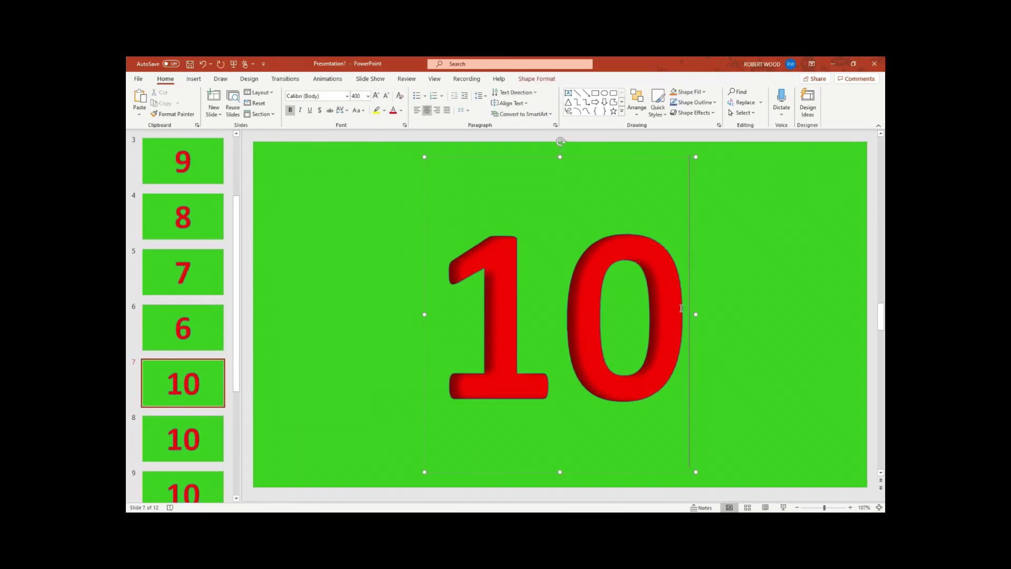
key(BackSpace)
key(BackSpace)
text(5)
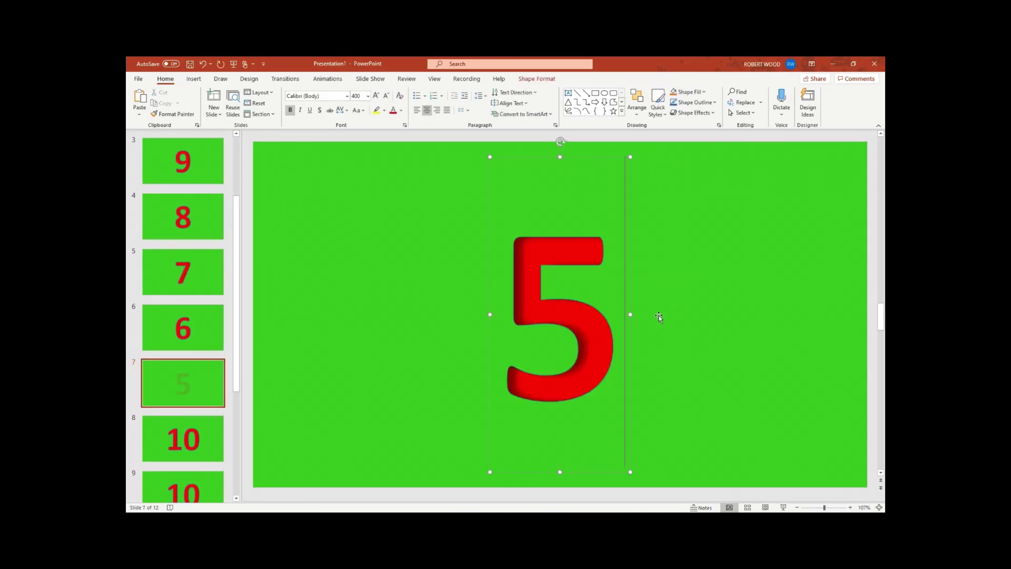
- Replace the number on slide 8 with 4
scroll(267, 429, down, 1)
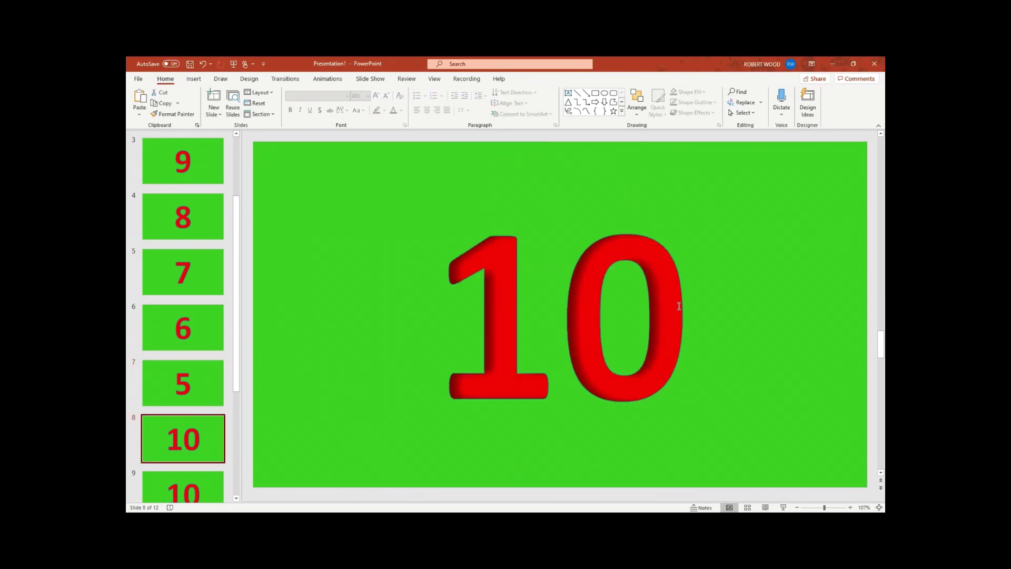
click(684, 309)
key(BackSpace)
key(BackSpace)
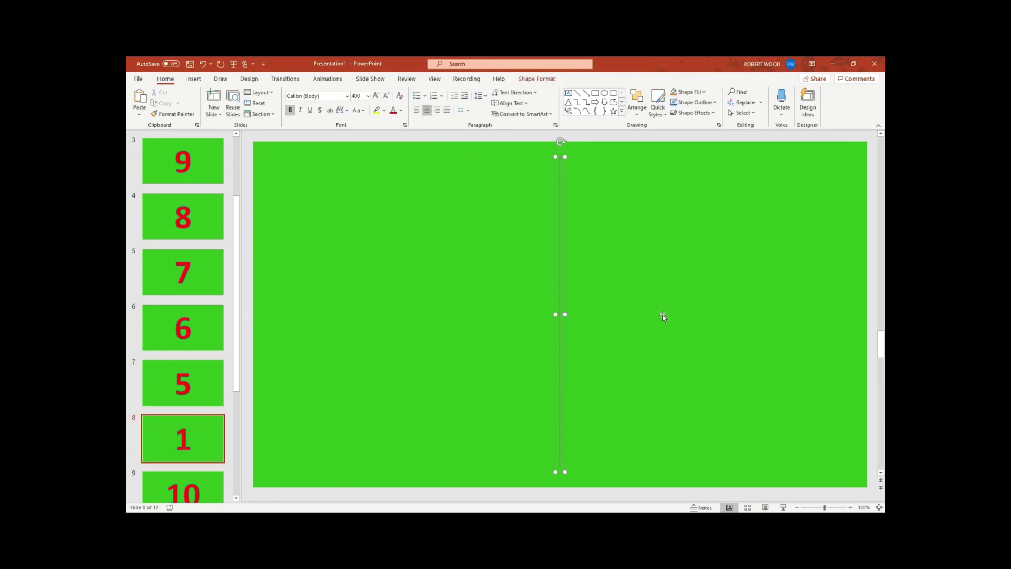
text(4)
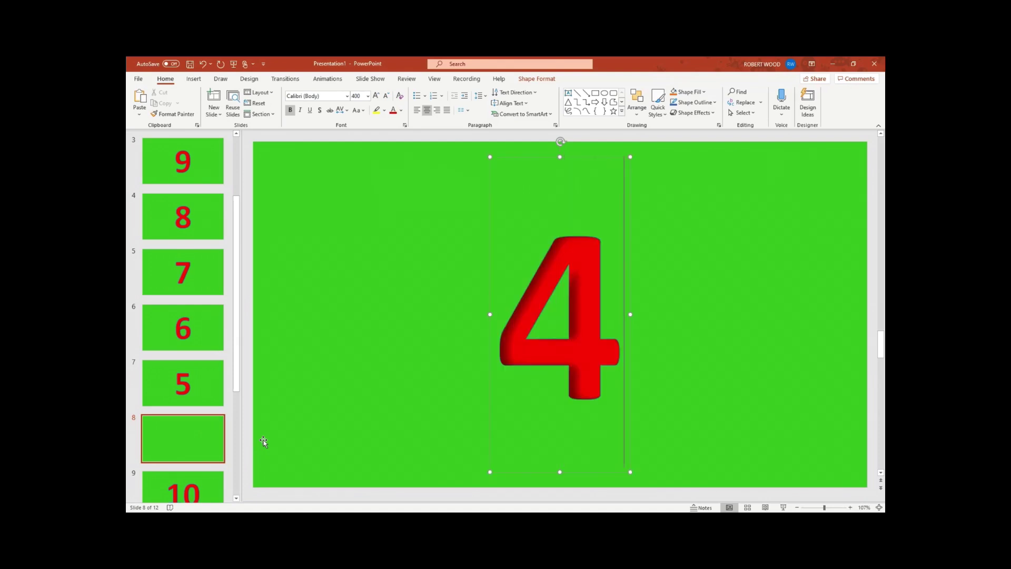
- Replace the number on slide 9 with 3
scroll(264, 441, down, 1)
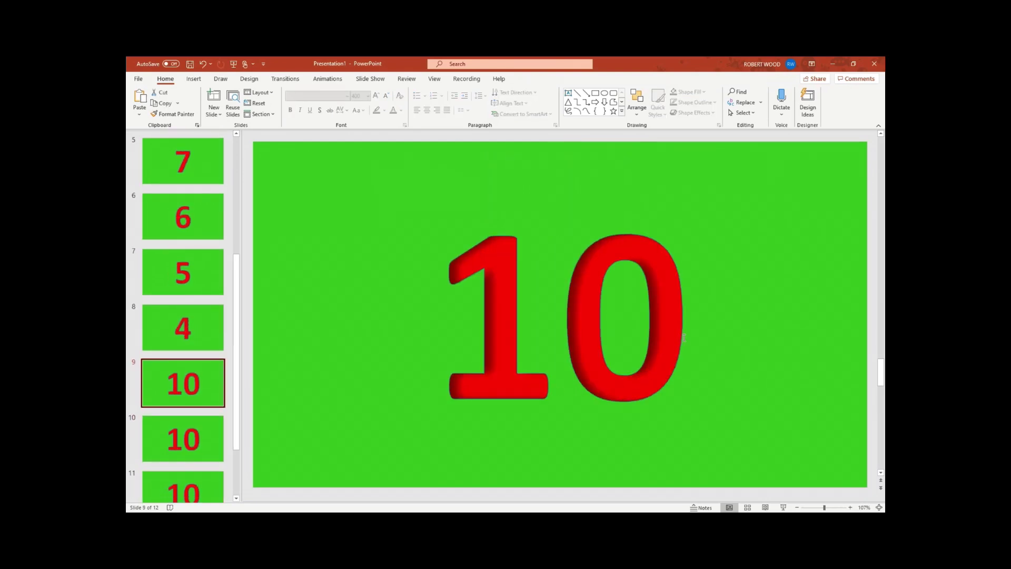
click(685, 332)
key(BackSpace)
key(BackSpace)
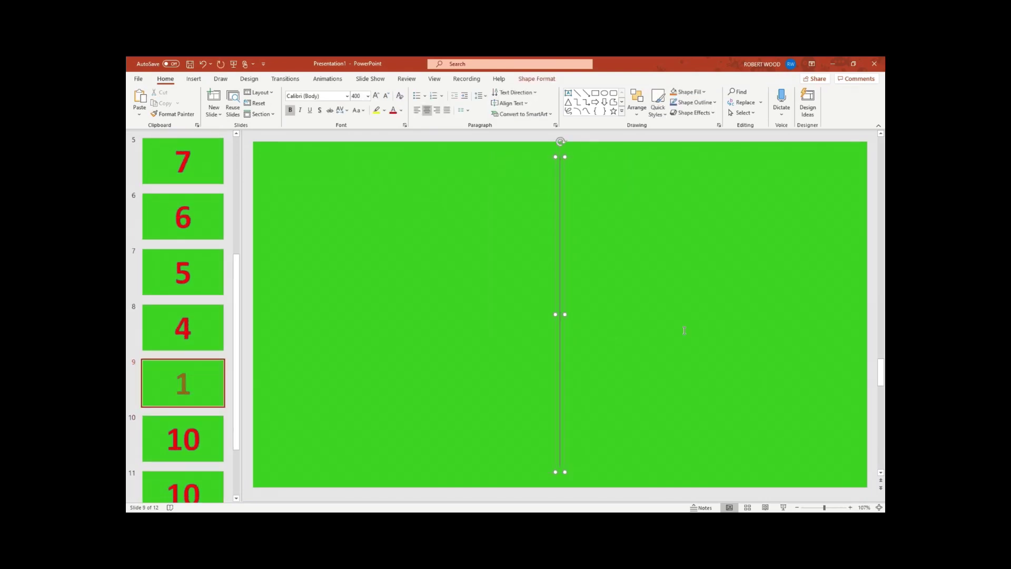
text(3)
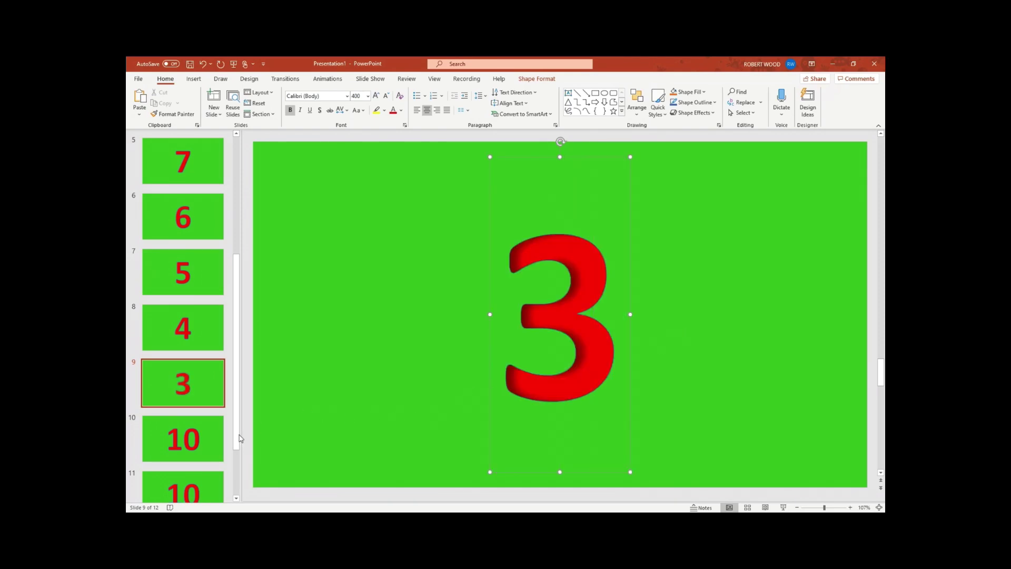
- Replace the number on slide 10 with 2
click(214, 438)
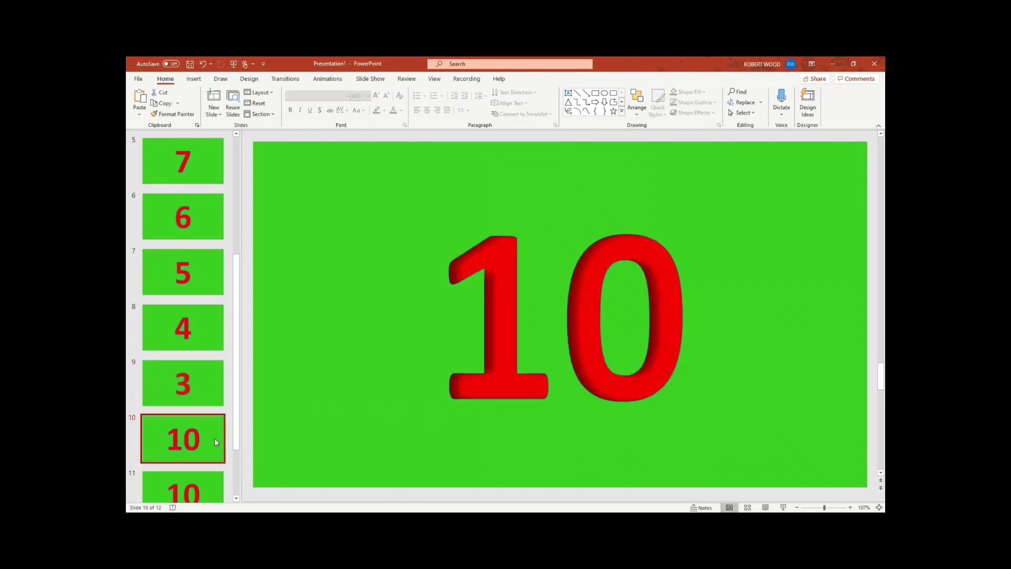
click(685, 315)
key(BackSpace)
key(BackSpace)
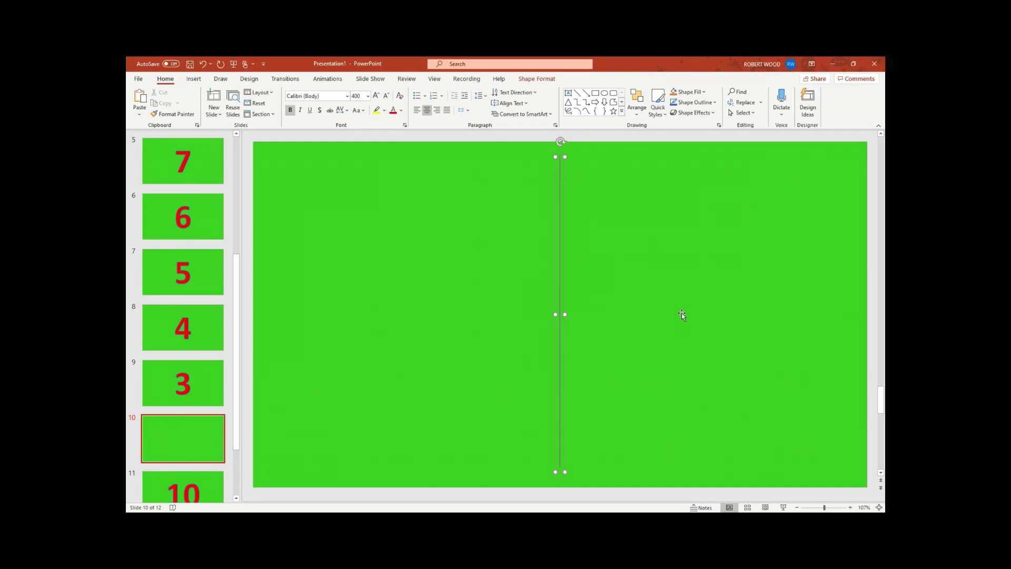
text(2)
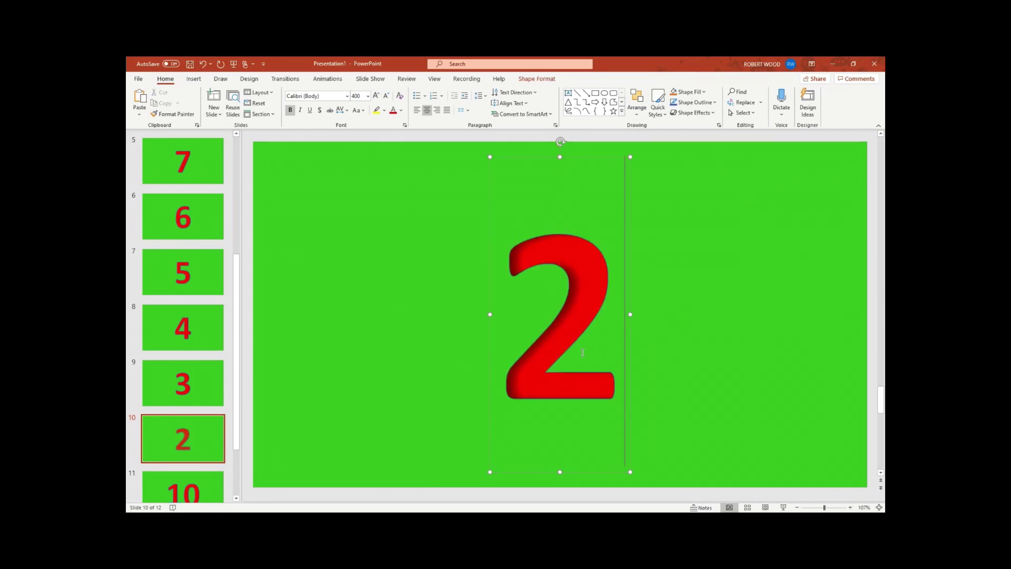
- Replace the number on slide 11 with 1
click(210, 483)
click(684, 309)
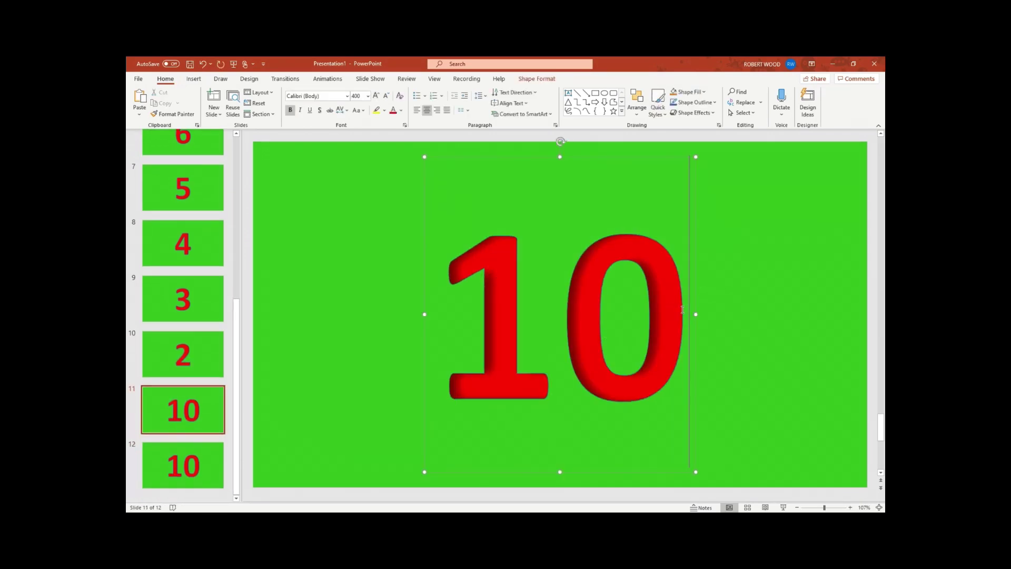
key(BackSpace)
key(BackSpace)
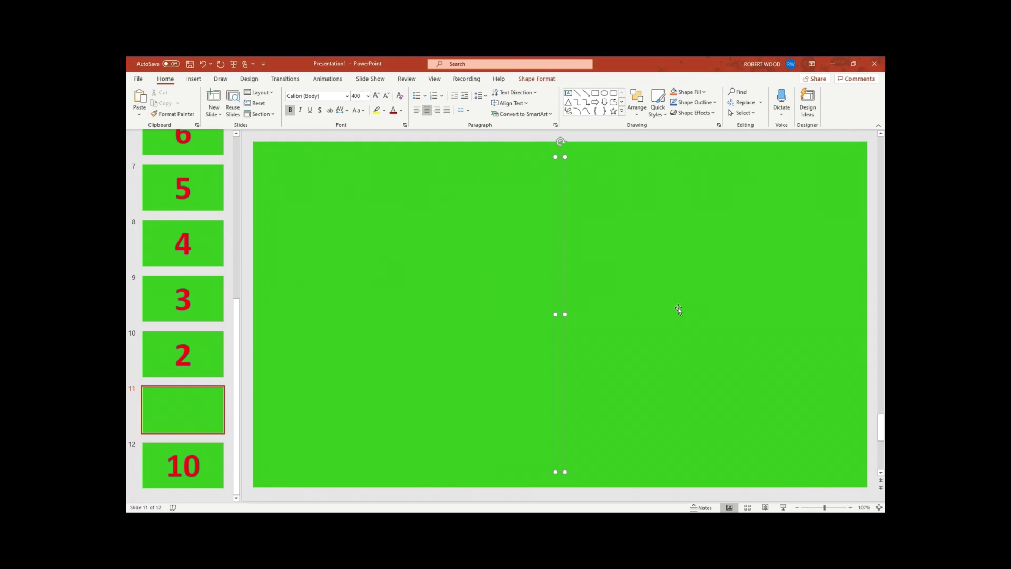
text(1)
- Replace the number on slide 12 with 0 and duplicate that slide once
click(199, 463)
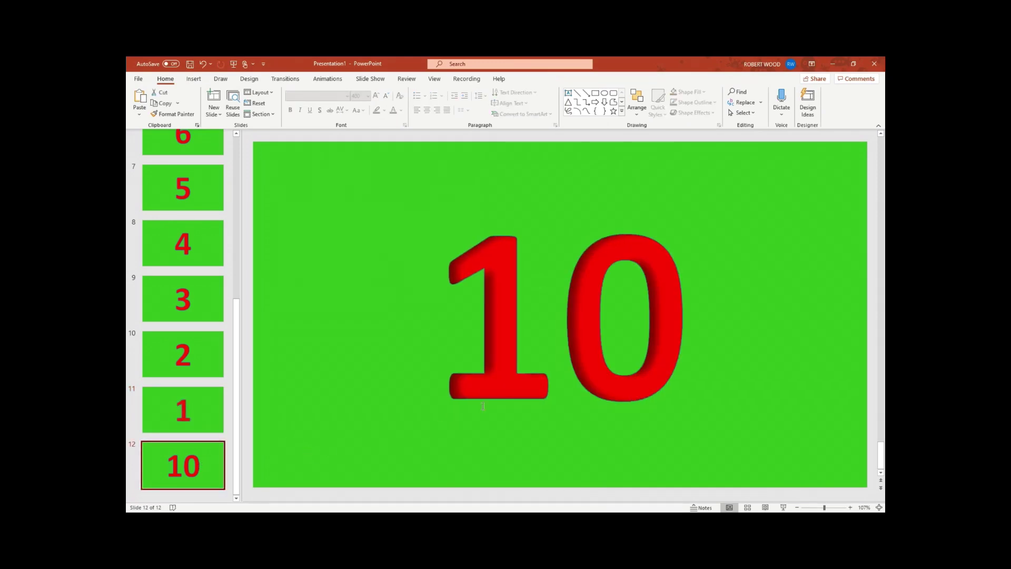
click(682, 309)
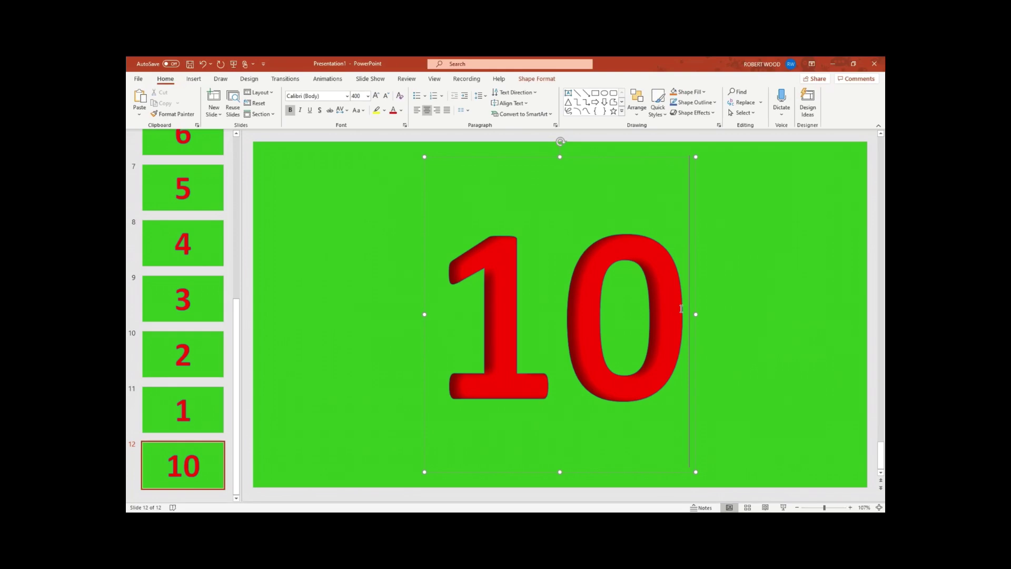
key(BackSpace)
key(BackSpace)
text(0)
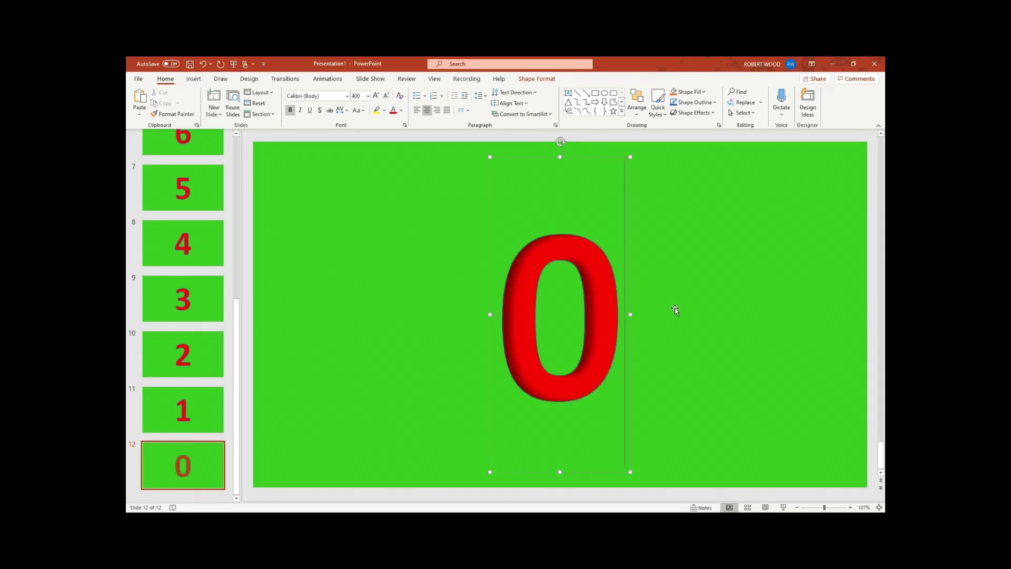
click(199, 463)
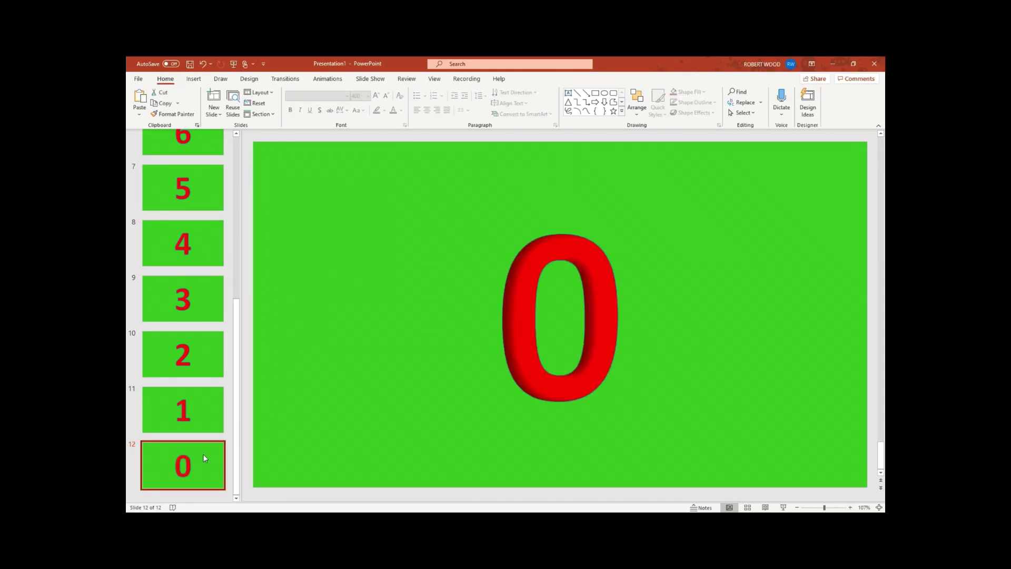
key(ctrl+d)
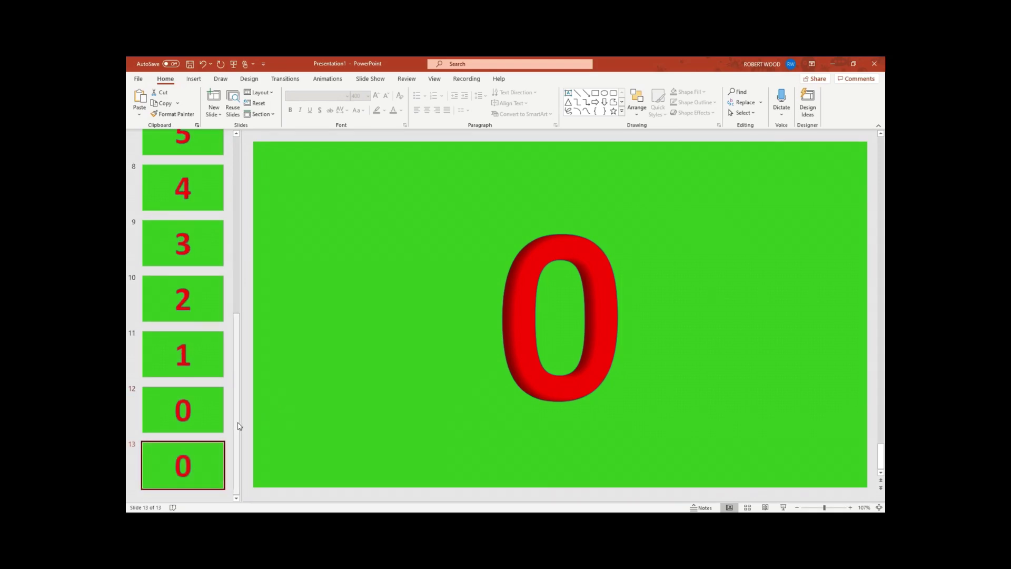
- Set slide 1's transition duration to 1 second and its automatic advance time to 1 second
drag(237, 424, 237, 243)
scroll(235, 243, up, 2)
click(212, 172)
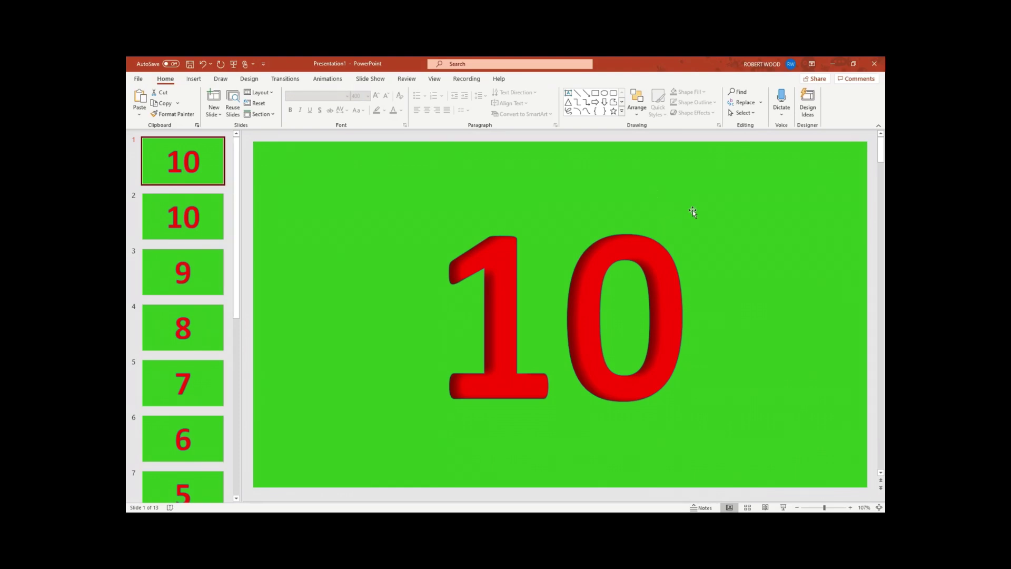
click(286, 80)
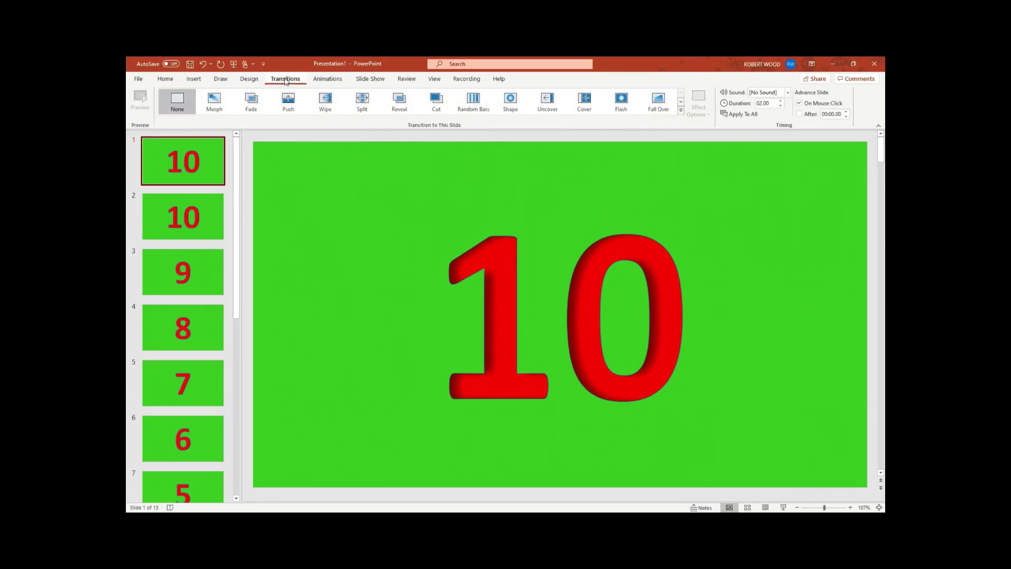
click(770, 103)
text(1)
click(833, 114)
text(1)
- Use timed advance instead of advance on mouse click for all slides, and play the slide show
click(799, 114)
click(800, 114)
click(801, 104)
click(744, 114)
click(784, 507)
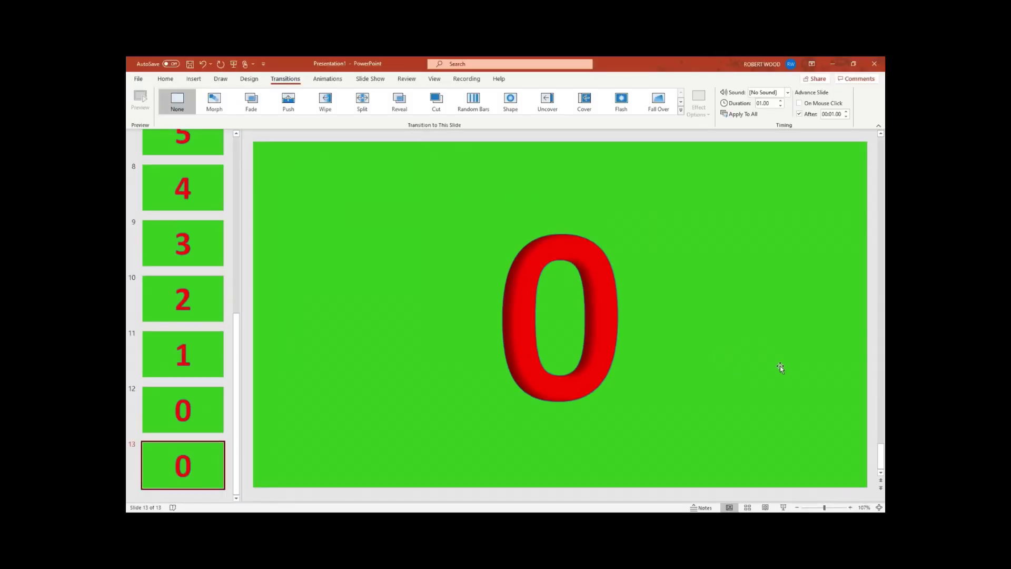
- Save the presentation to the OneDrive folder as AUWS 10 Sec in PowerPoint Presentation (*.pptx) format
click(138, 78)
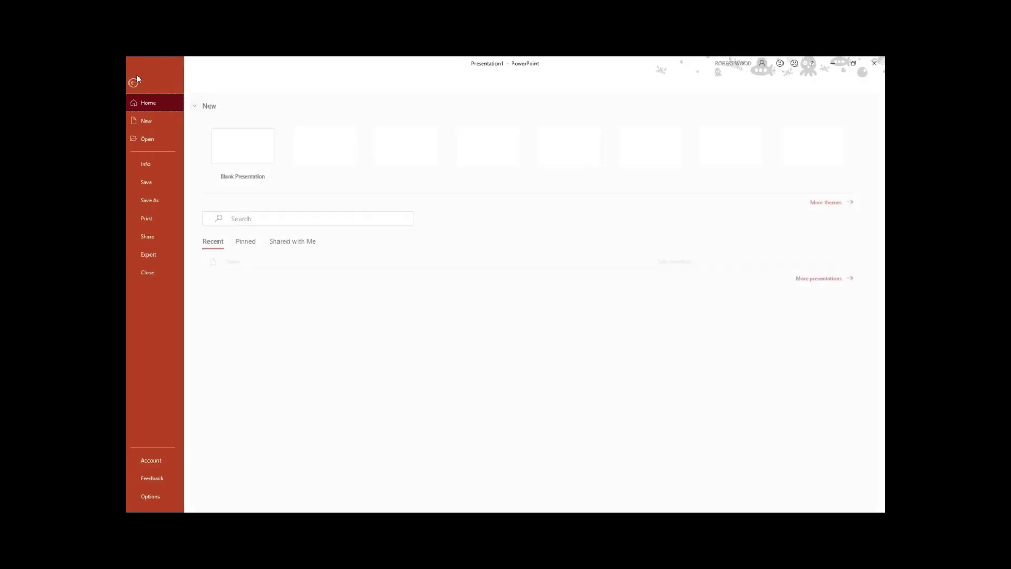
click(157, 181)
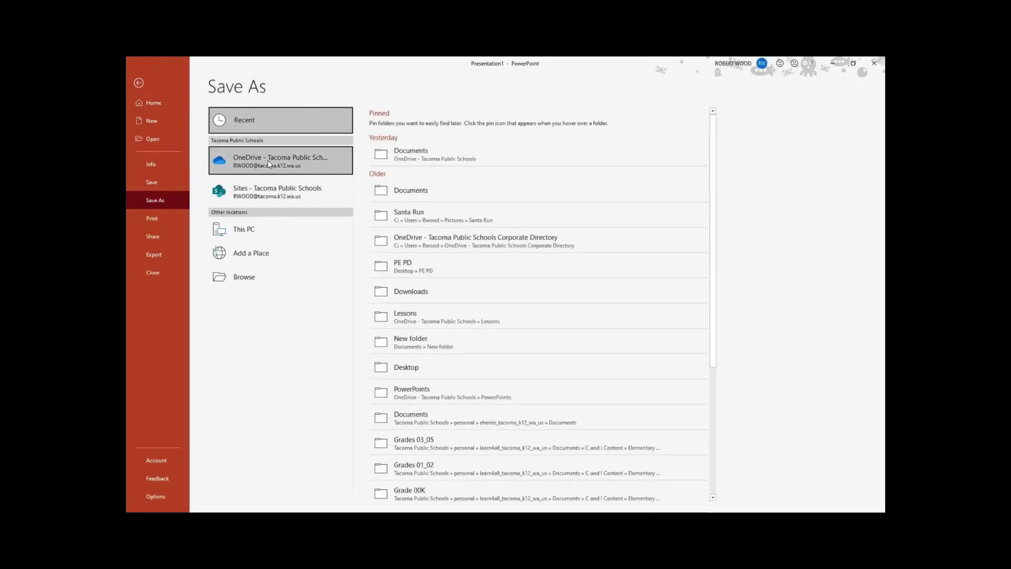
click(274, 164)
click(422, 125)
text(AUWS 10 Sec)
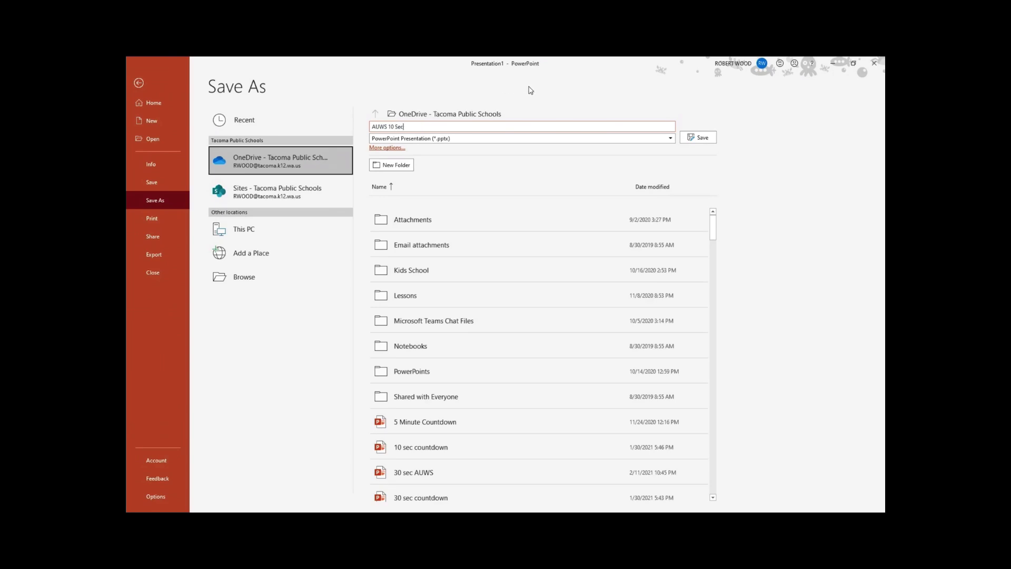
click(700, 138)
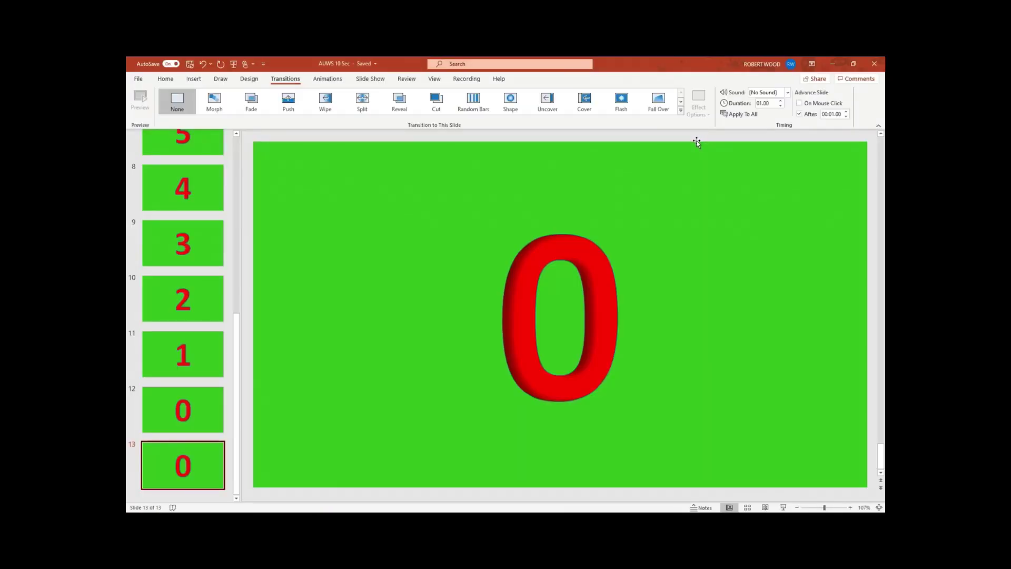
- Save a copy of AUWS 10 Sec to the OneDrive folder in MPEG-4 Video (*.mp4) format
click(141, 79)
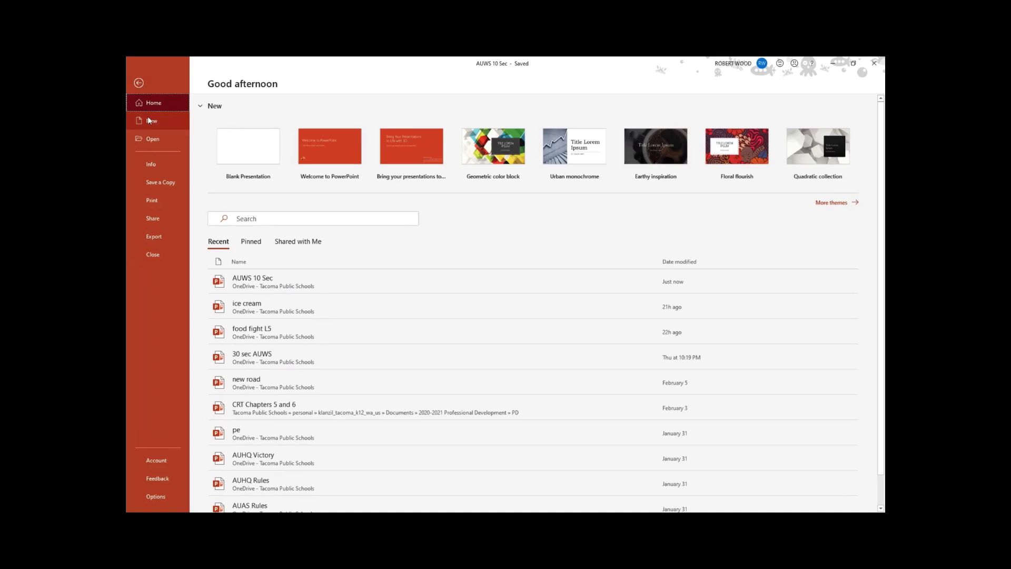
click(165, 182)
click(268, 160)
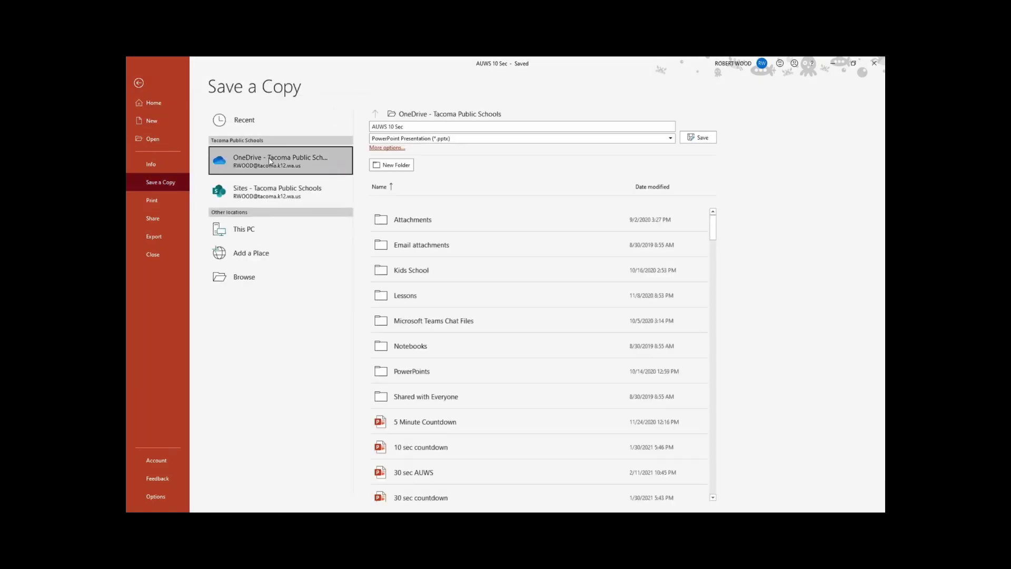
click(671, 138)
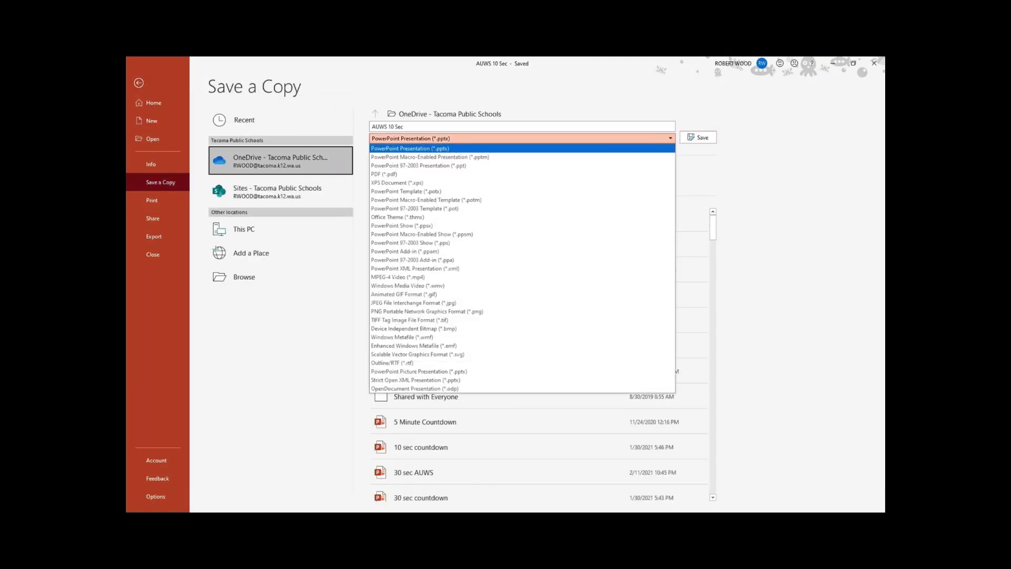
key(Down)
key(Down)
key(Down)
key(Down)
key(Down)
key(Down)
key(Down)
key(Down)
key(Down)
key(Down)
key(Down)
key(Down)
key(Down)
key(Down)
key(Down)
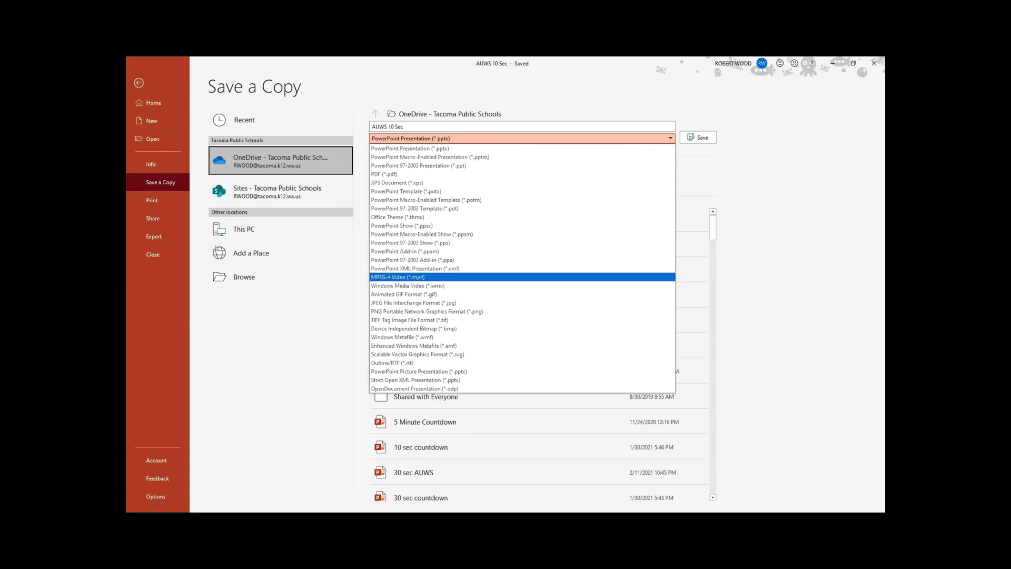
key(Escape)
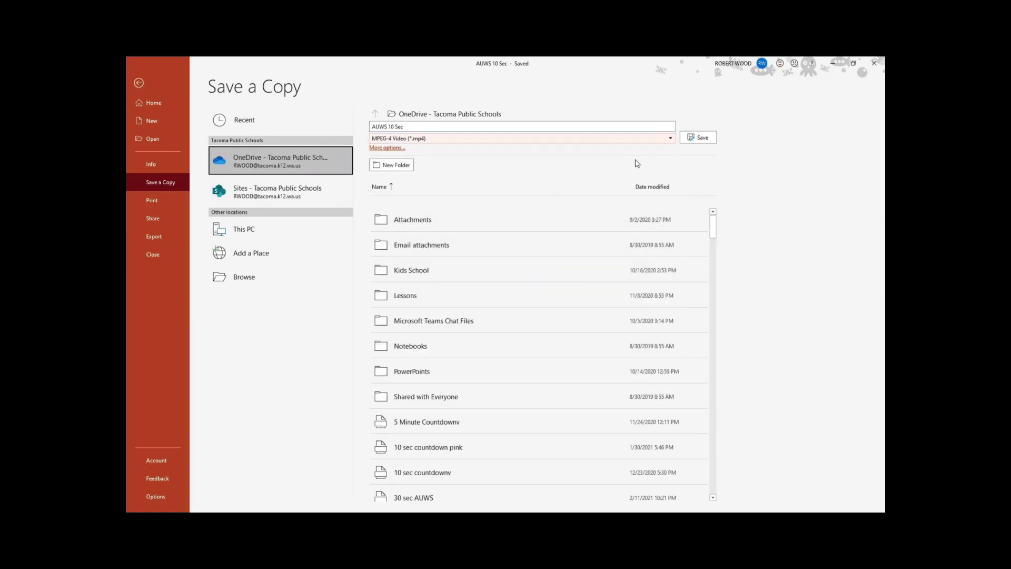
click(699, 137)
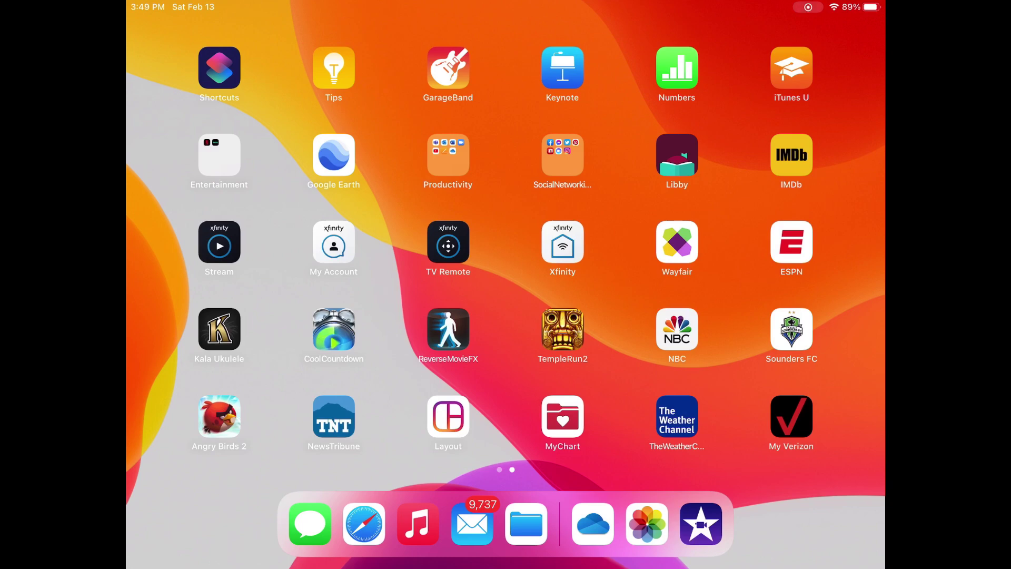
- Switch to OneDrive, open the AUWS 10 Sec video, and save it to the Videos folder on the iPad
click(594, 525)
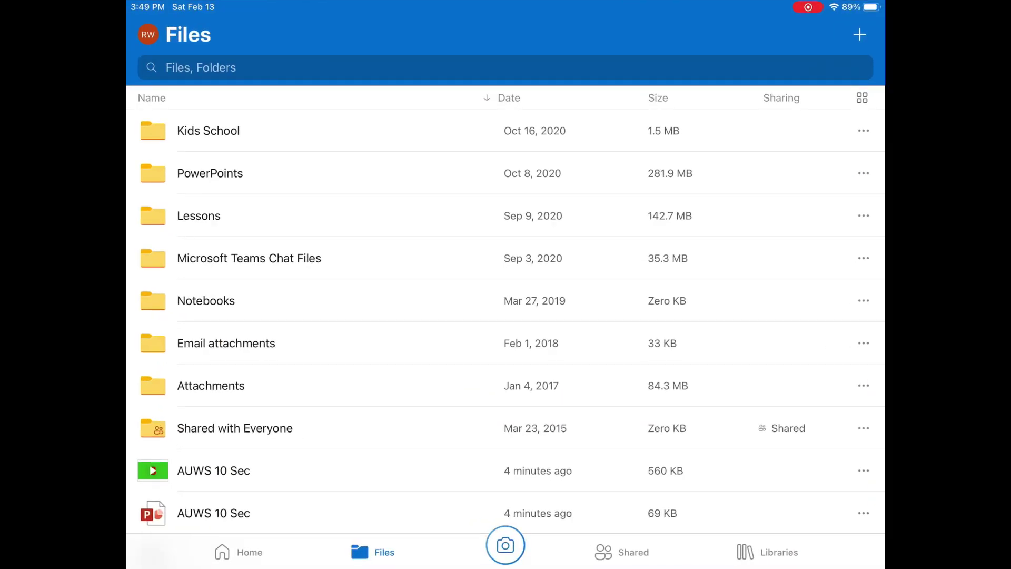
click(213, 471)
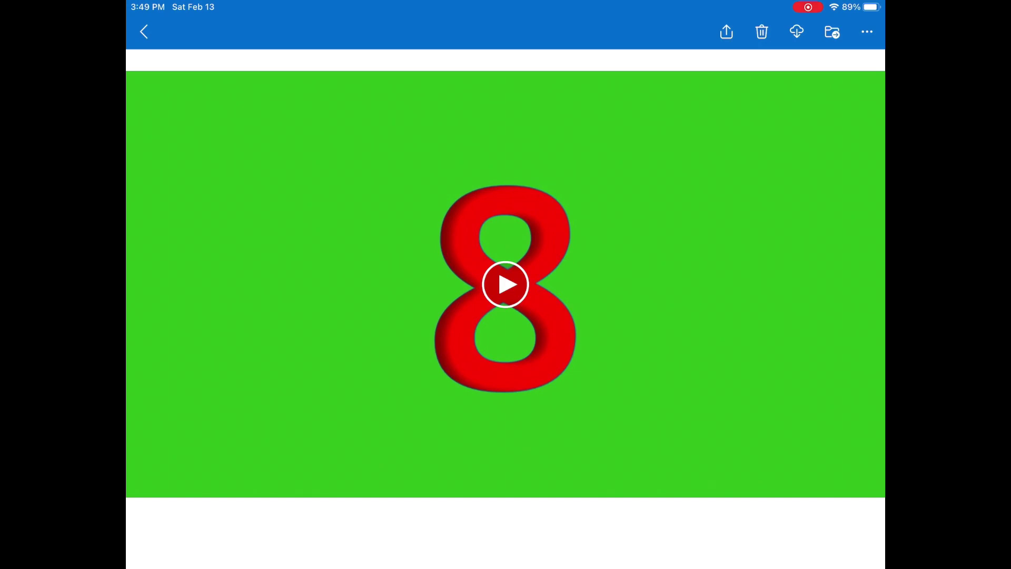
click(867, 32)
click(779, 181)
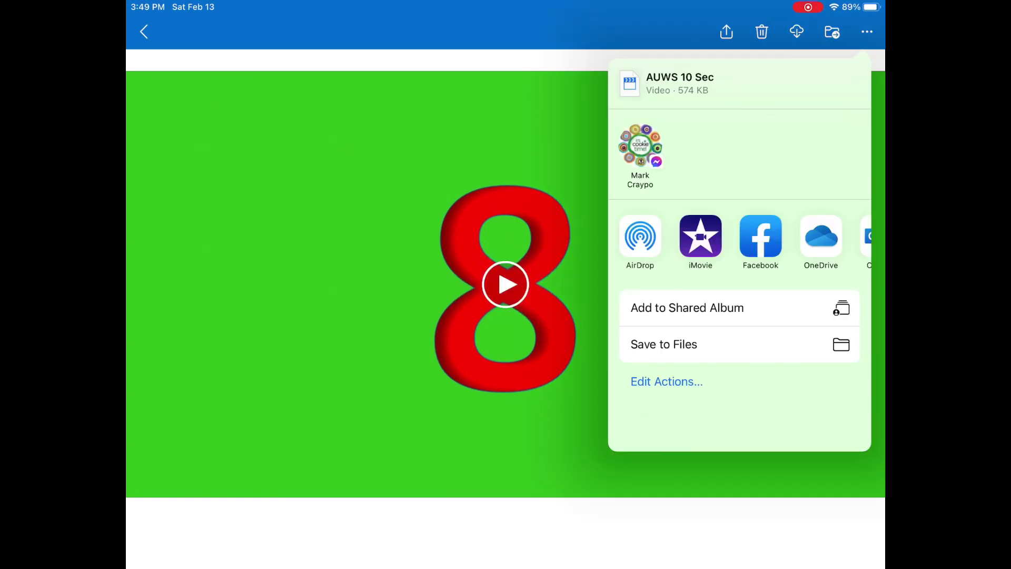
click(664, 344)
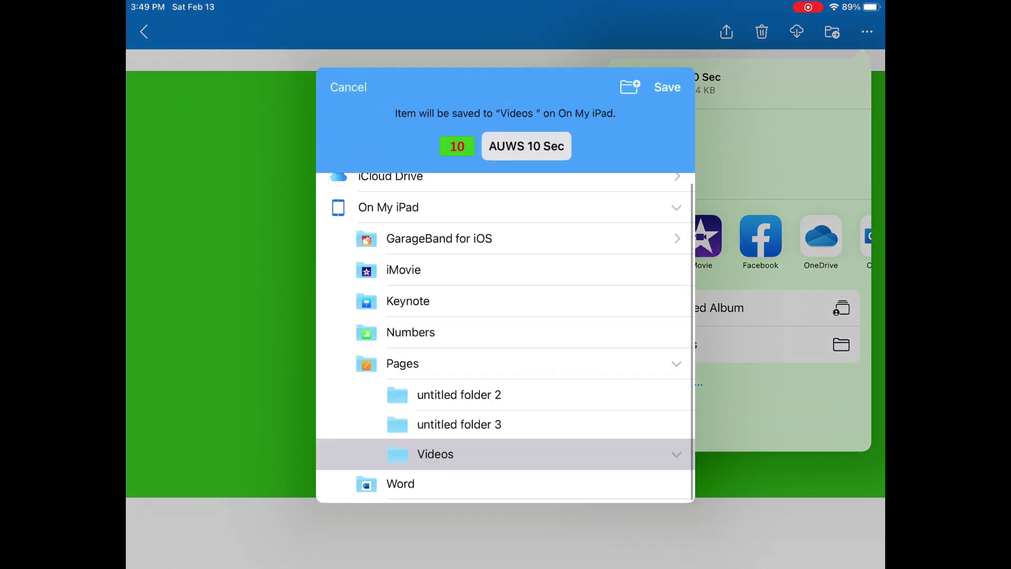
click(667, 86)
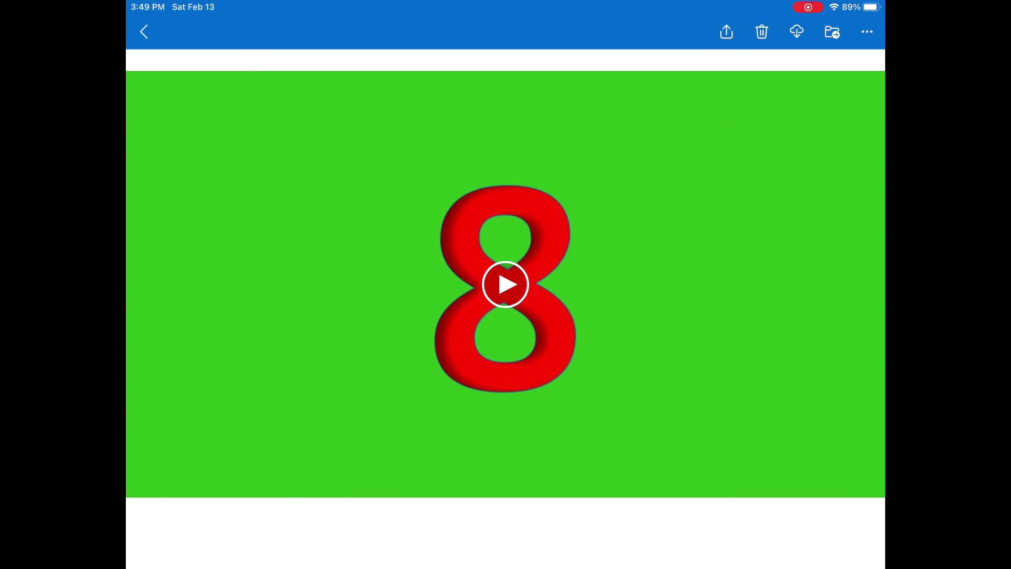
- Switch to Files, open the AUWS 10 Sec video from the recent files, and save it to the photo library
key(super+h)
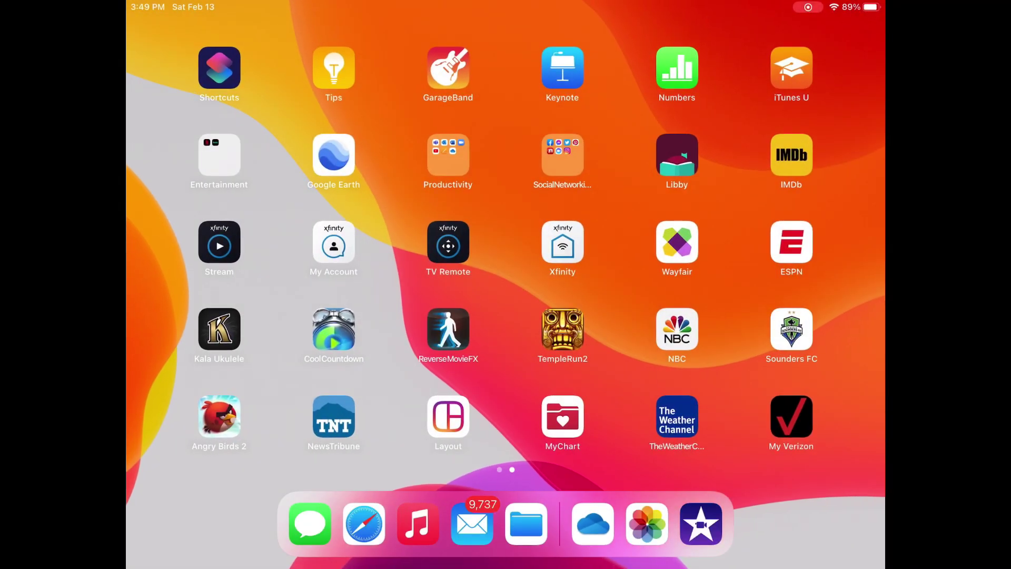
key(super+Tab)
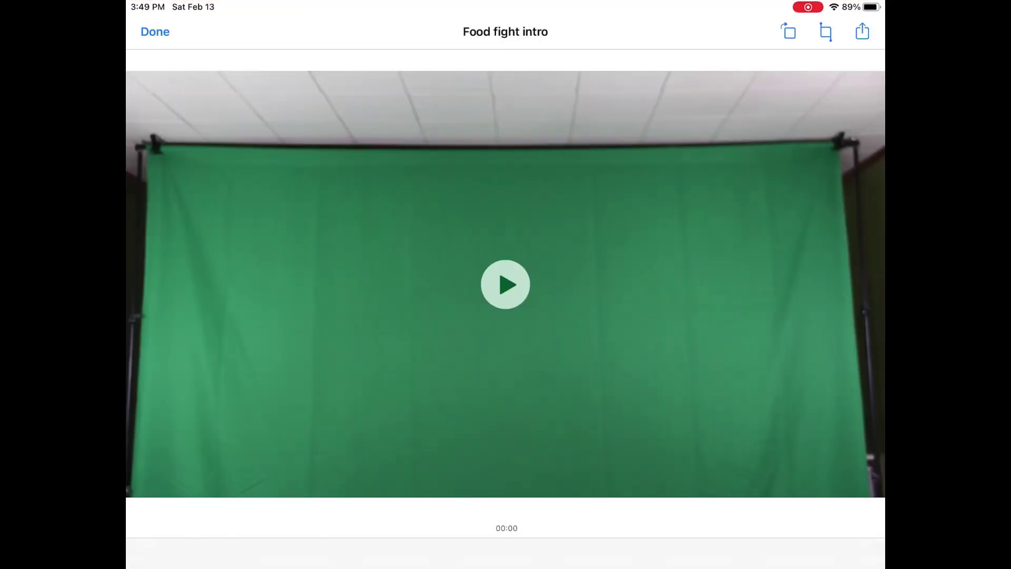
click(155, 31)
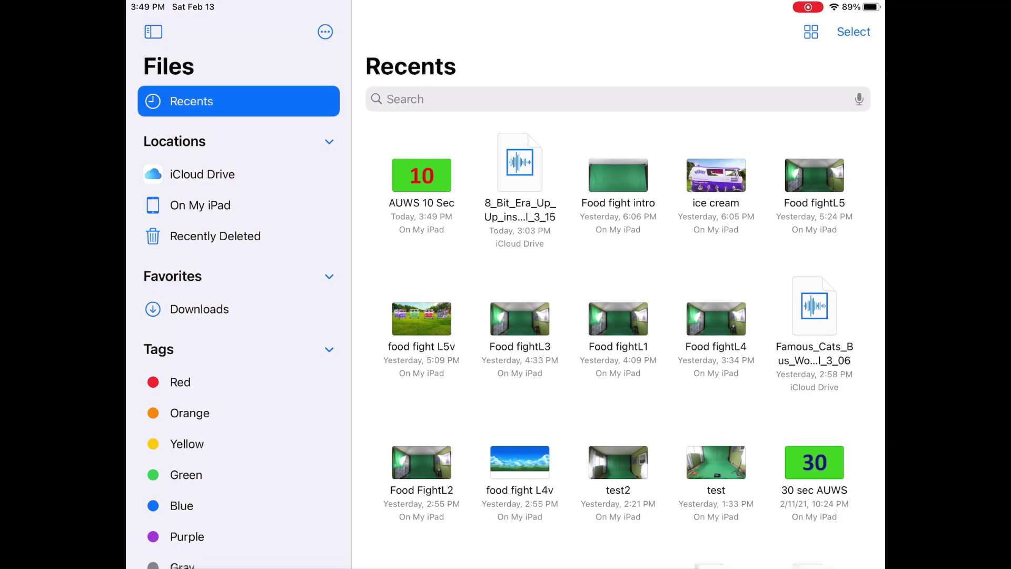
click(422, 175)
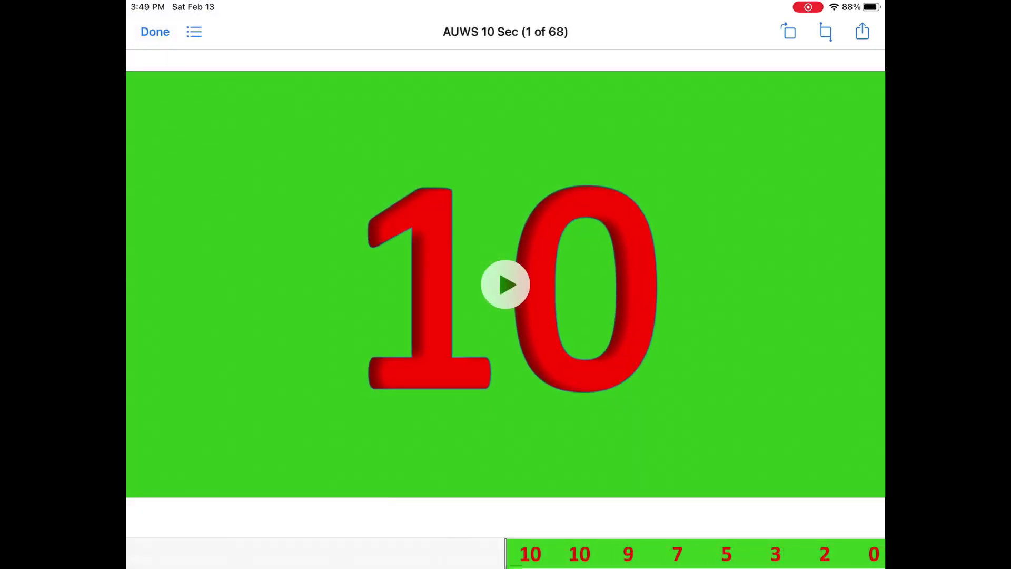
click(862, 32)
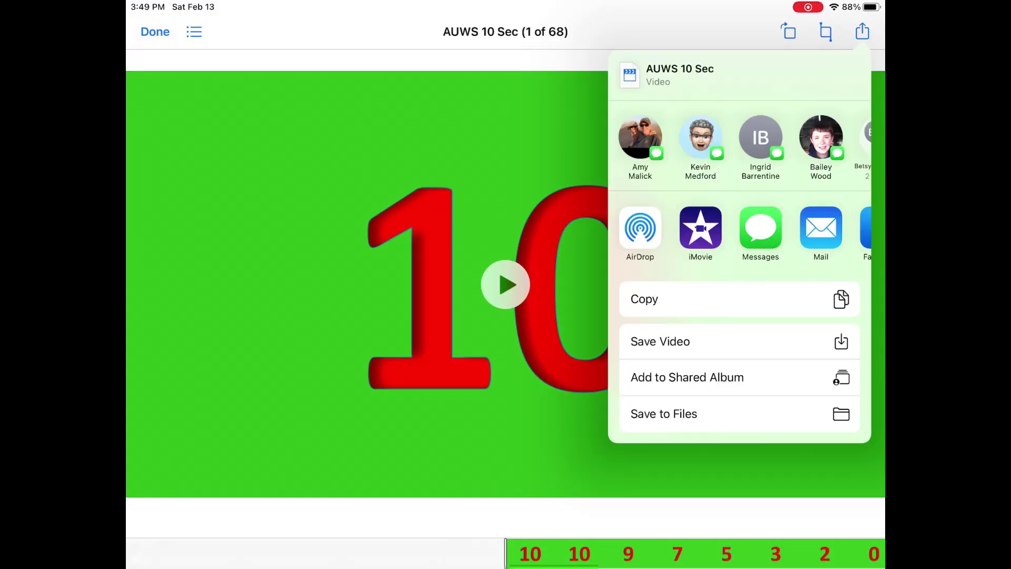
click(660, 341)
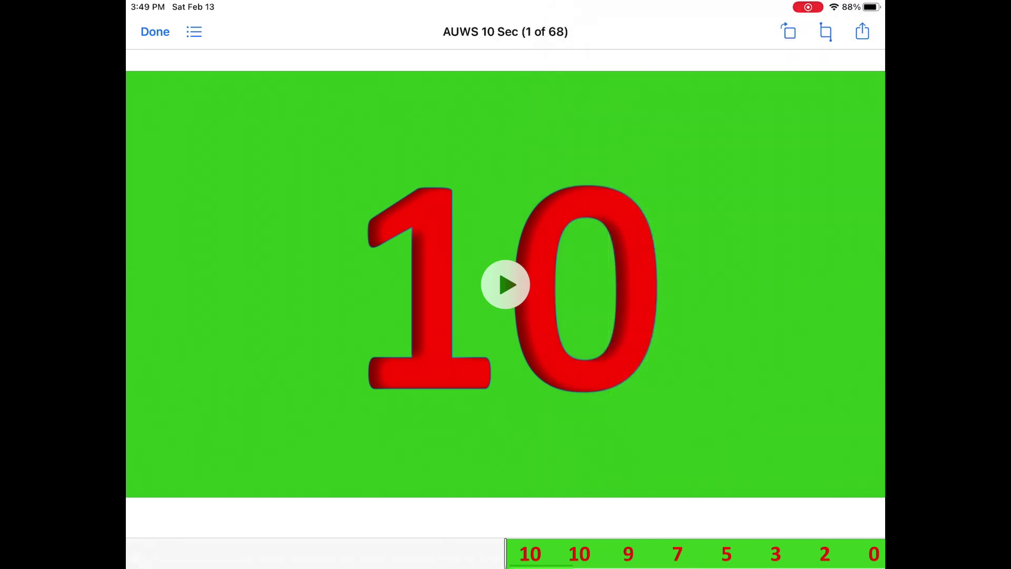
- Switch to iMovie and start a new project of type Movie
key(Home)
click(700, 524)
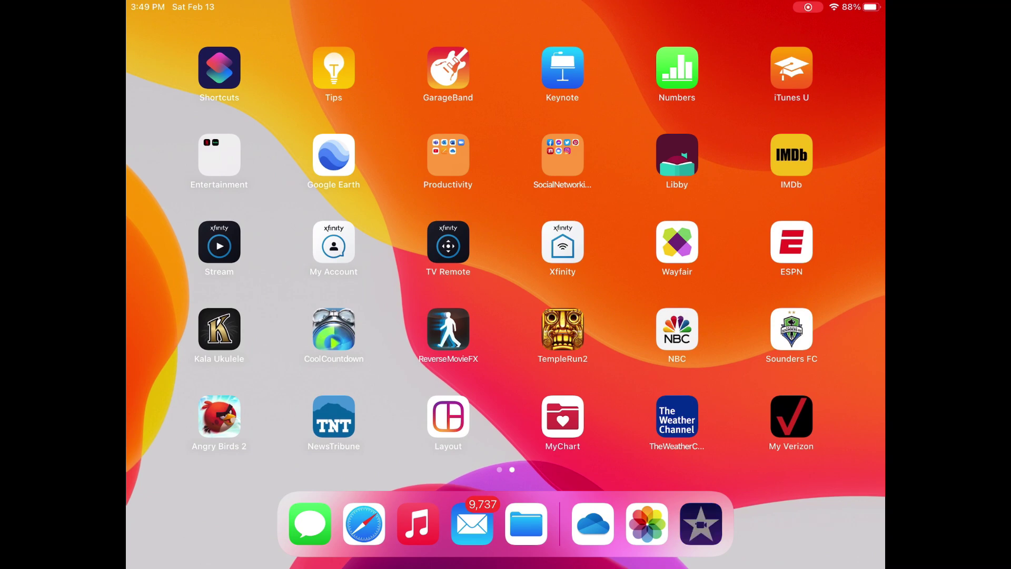
click(230, 138)
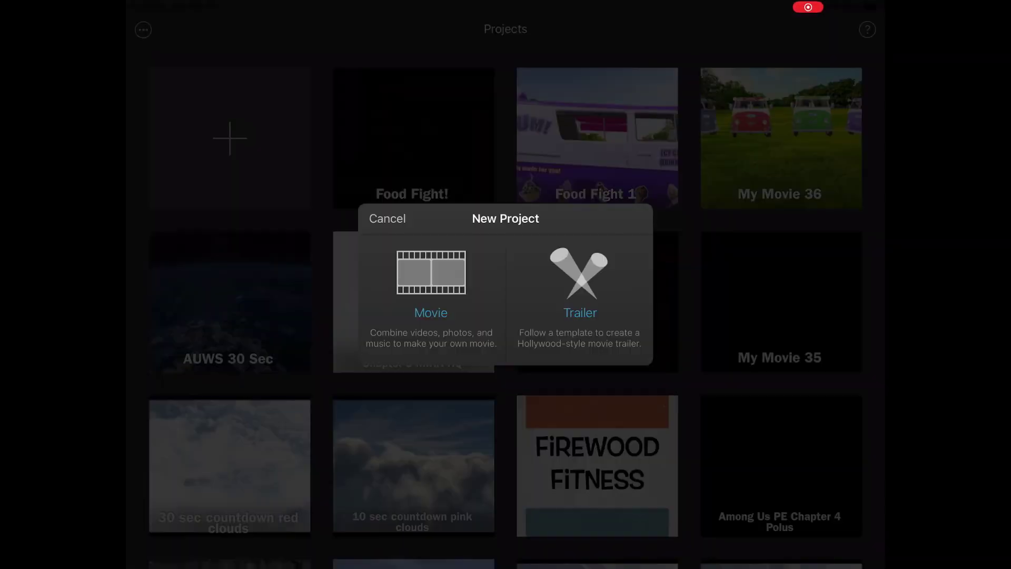
click(430, 272)
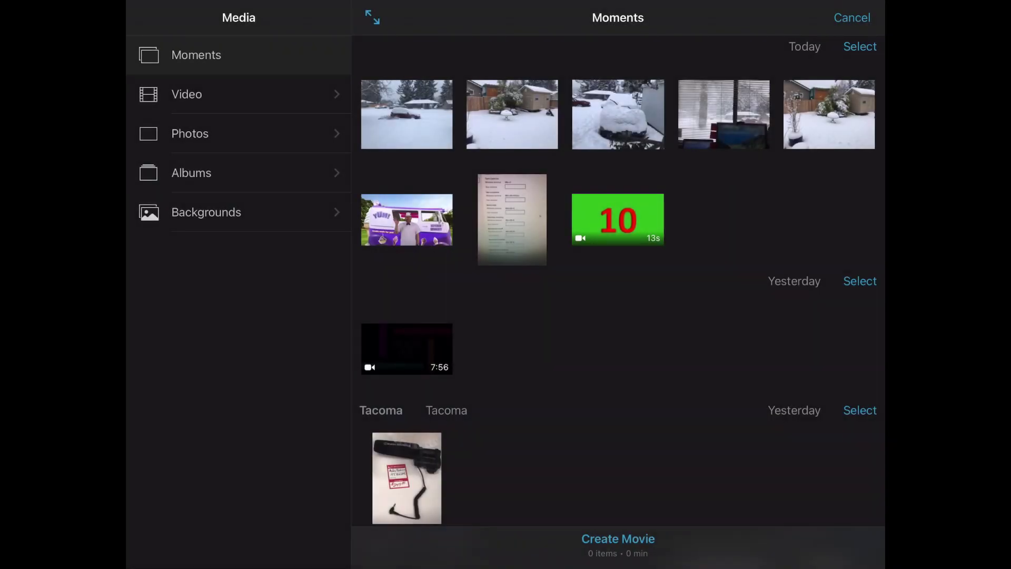
- Pick the 14-second ocean and sky clip dated Feb 9, 2021 from all videos and create the movie with it
click(187, 94)
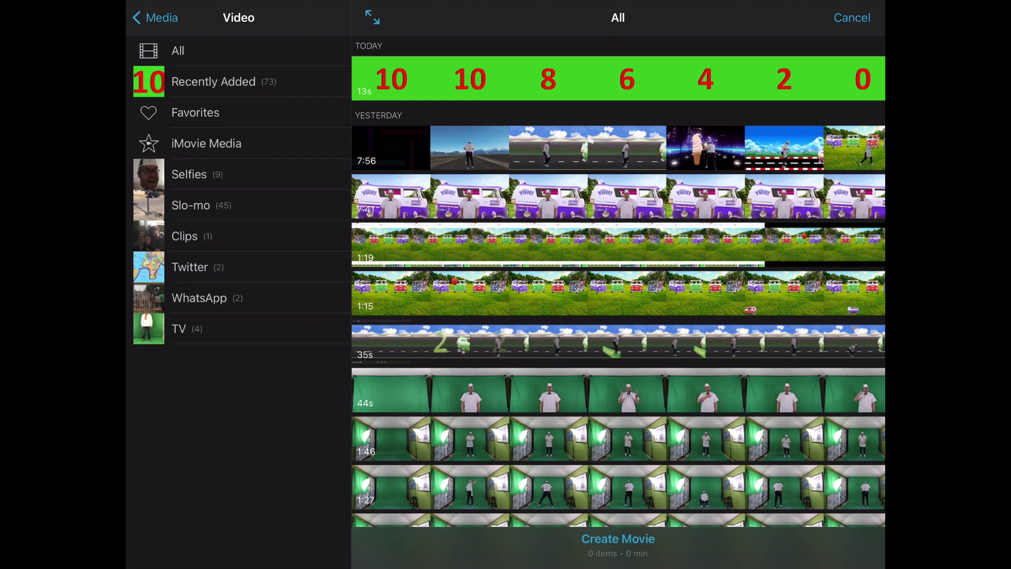
scroll(618, 285, down, 10)
scroll(619, 284, down, 5)
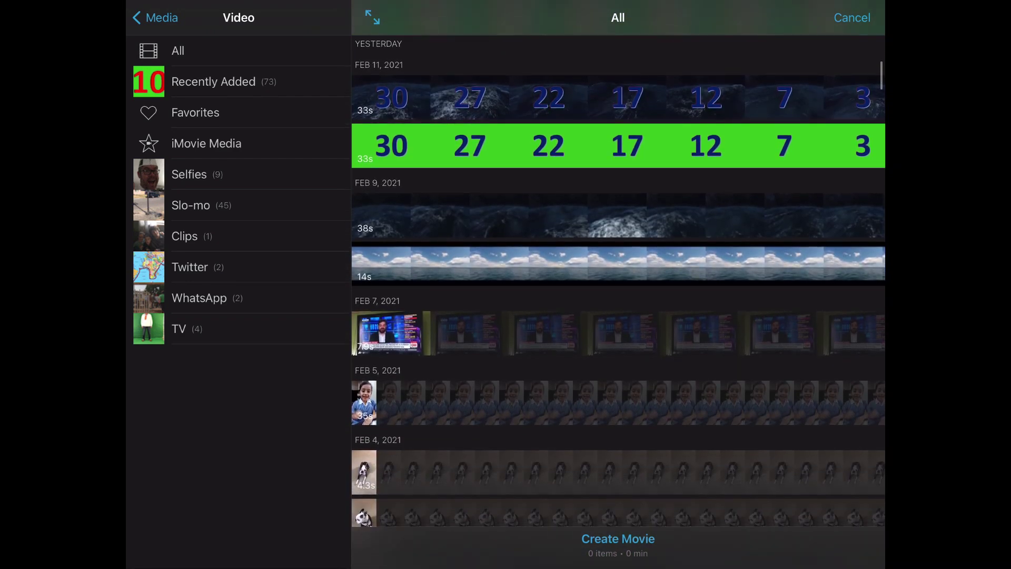
click(619, 264)
click(636, 296)
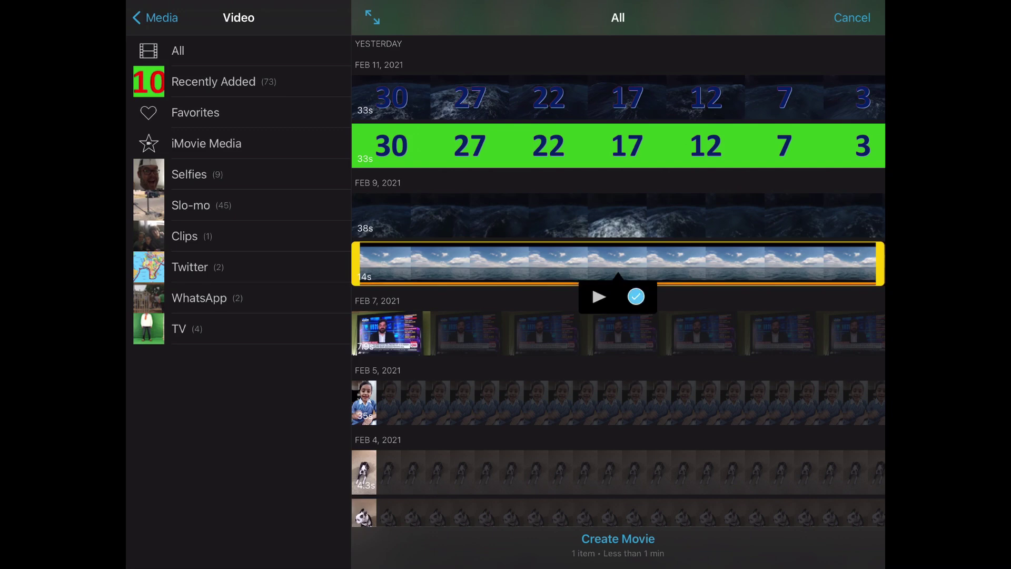
click(618, 539)
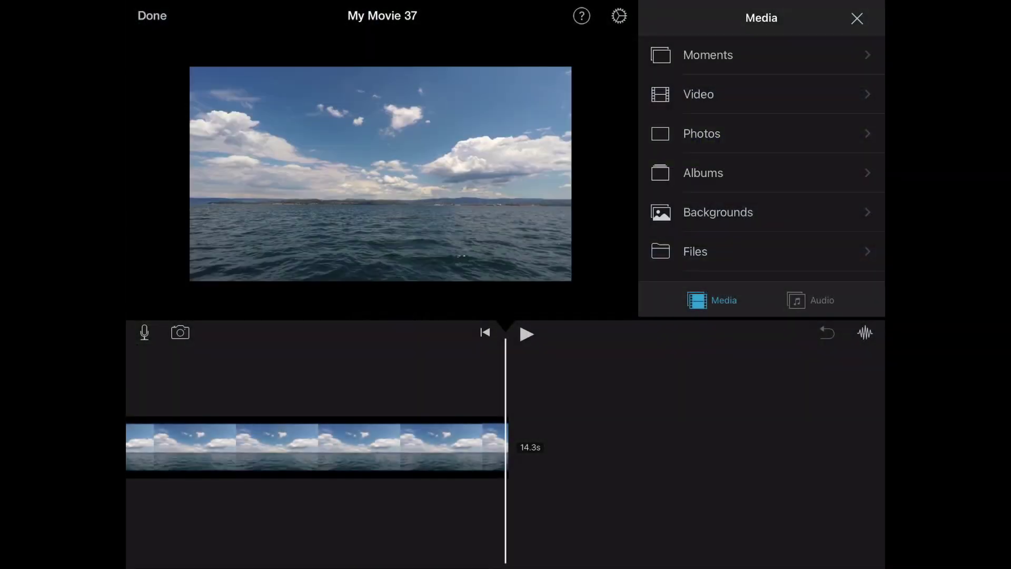
- Overlay the recently added 13-second green countdown clip at the start of the ocean clip as Green/Blue Screen
scroll(506, 447, left, 10)
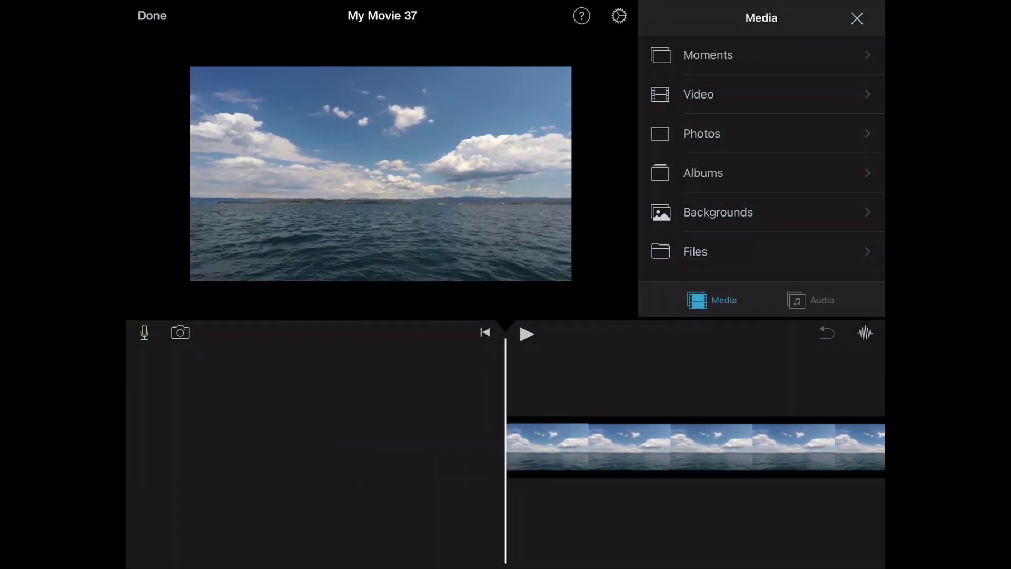
click(699, 93)
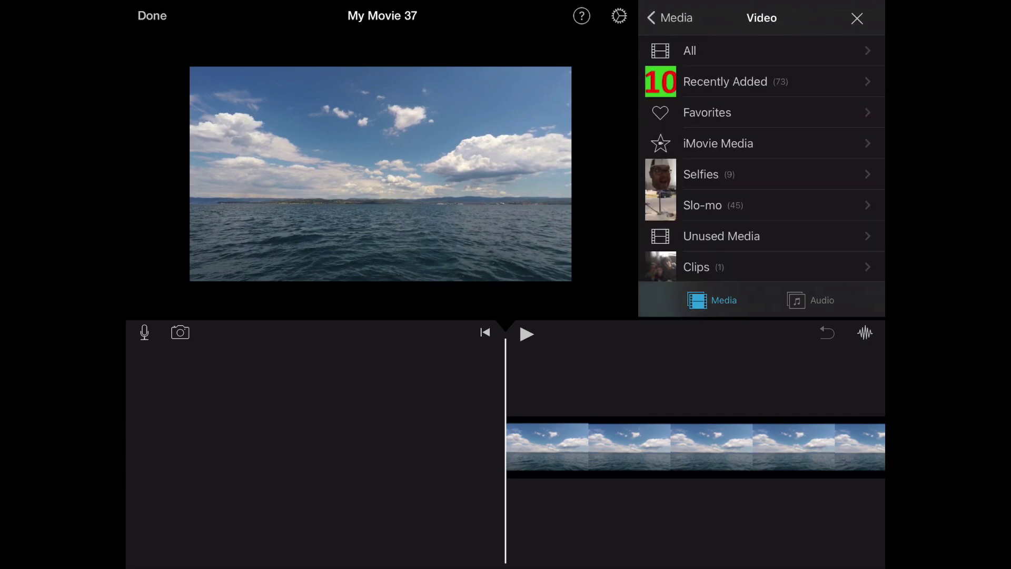
click(725, 82)
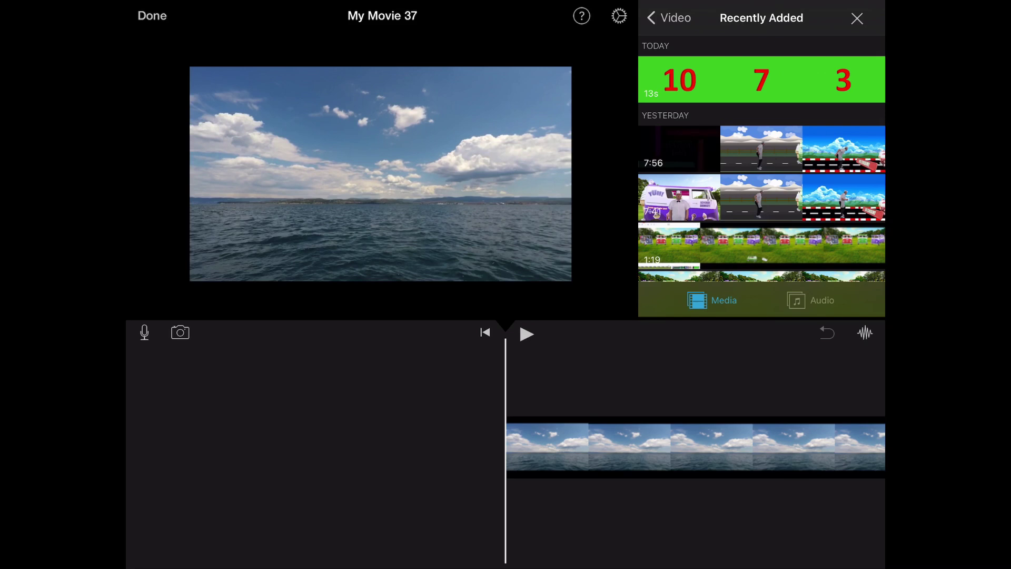
click(762, 79)
click(798, 113)
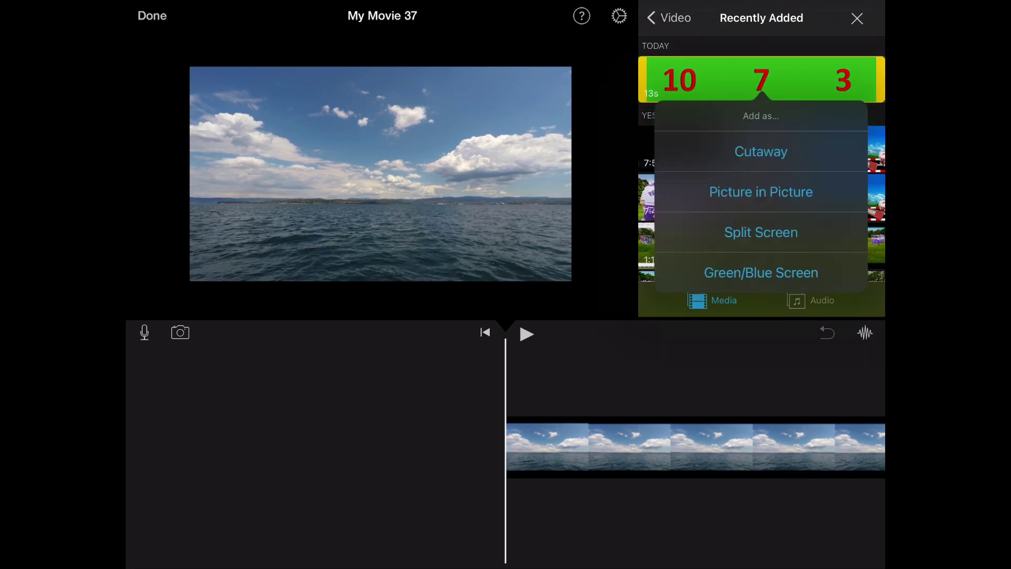
click(761, 272)
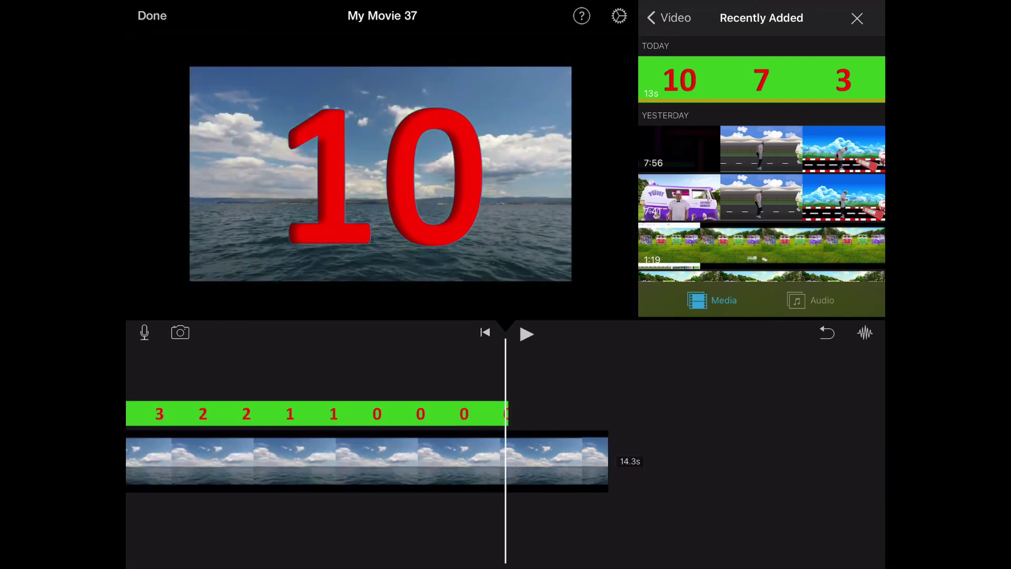
- Search the iPad's audio files for "Up" and add 8_Bit_Era_Up_Up_instrumental_3_15 as background music from the start of the movie
scroll(506, 443, left, 10)
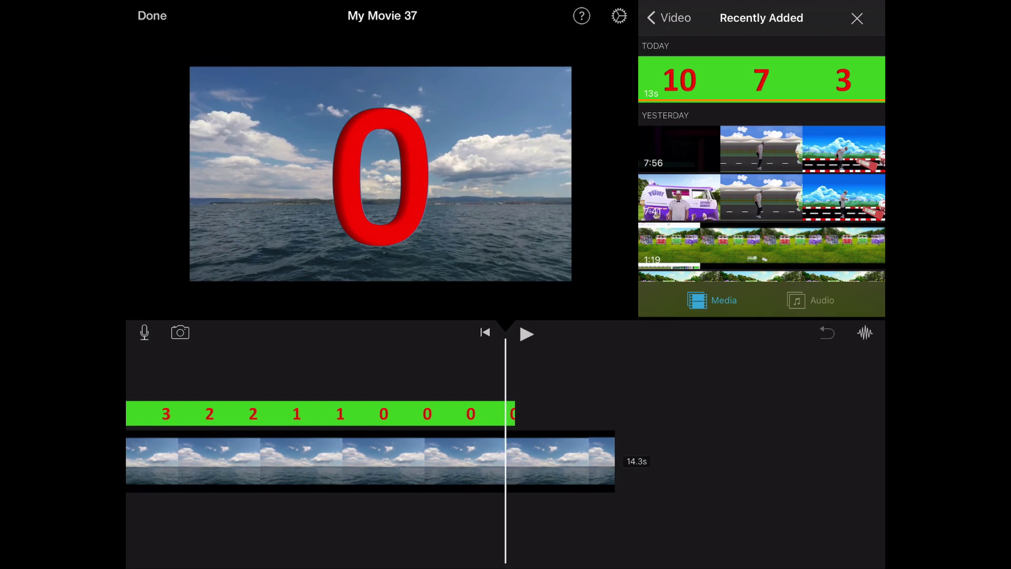
scroll(506, 443, left, 10)
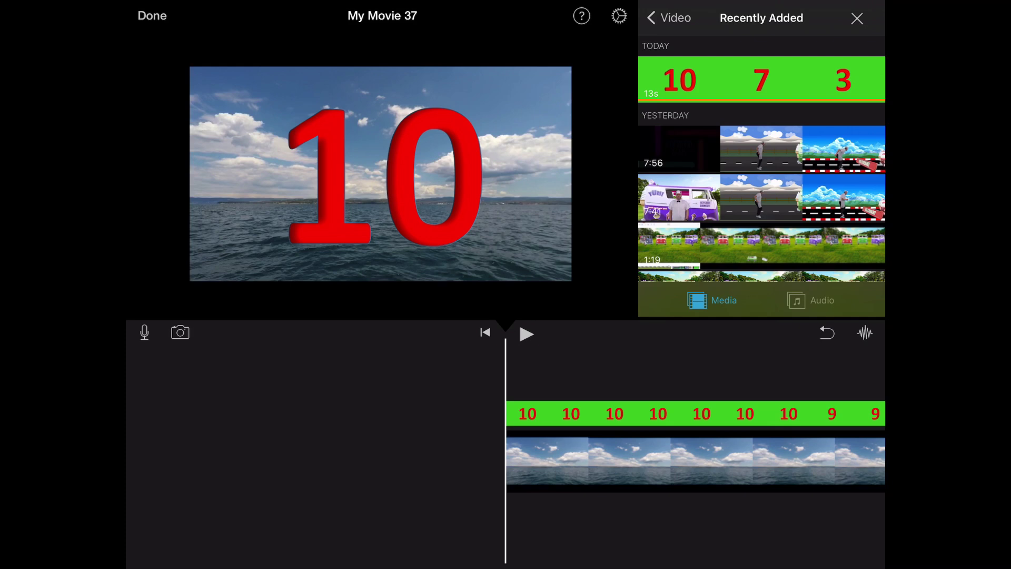
click(812, 300)
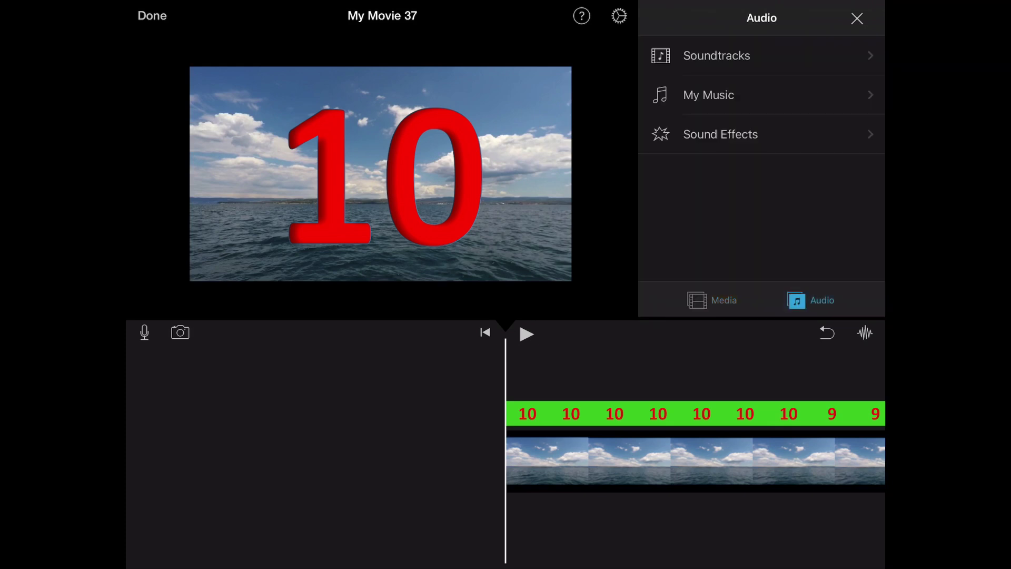
click(708, 95)
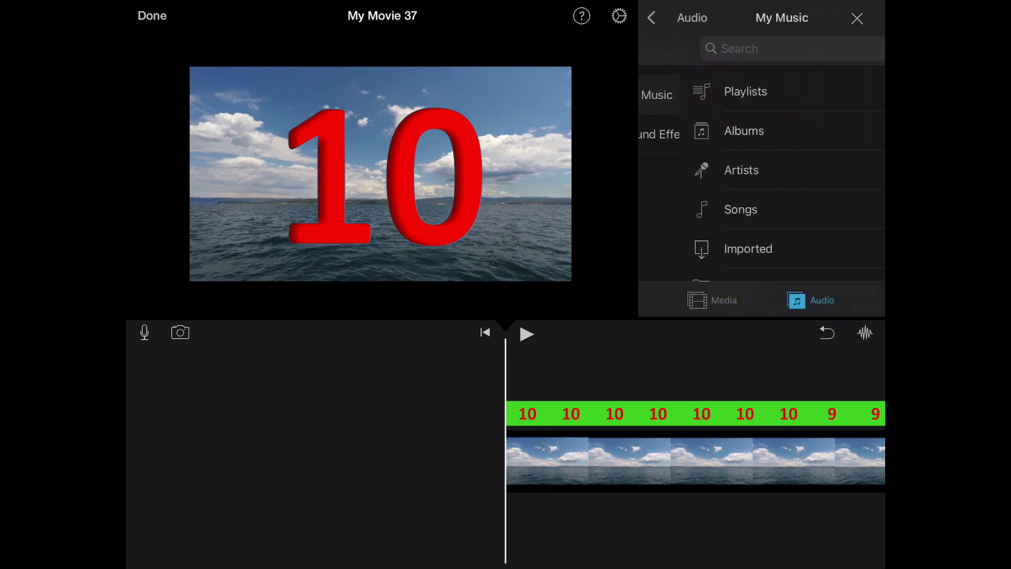
scroll(762, 169, down, 1)
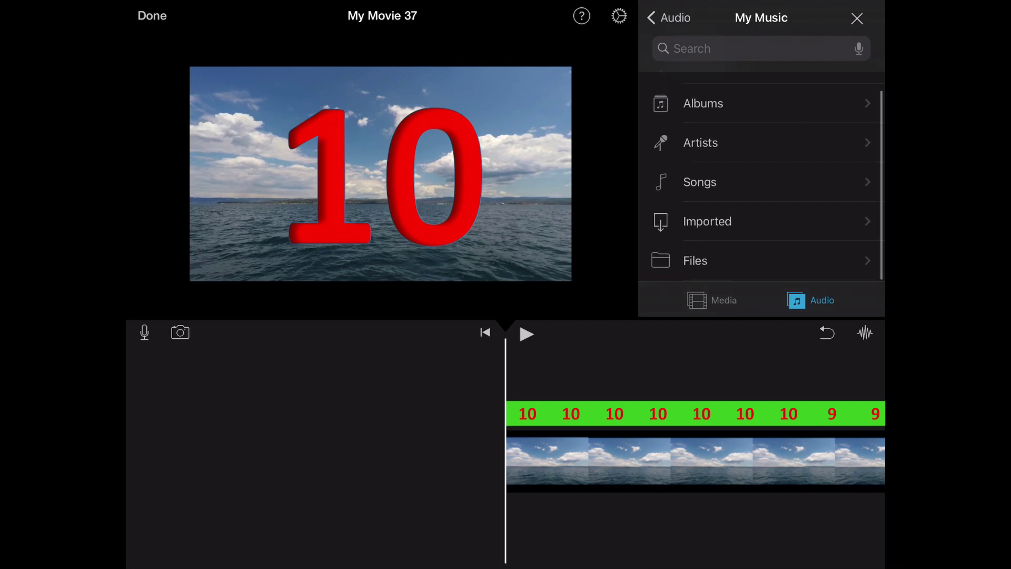
click(696, 248)
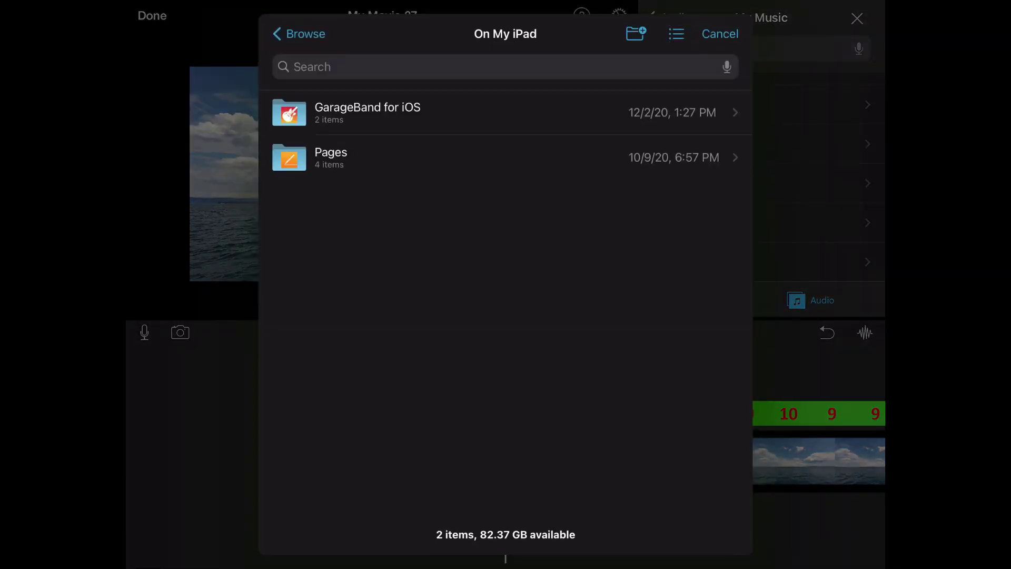
click(337, 66)
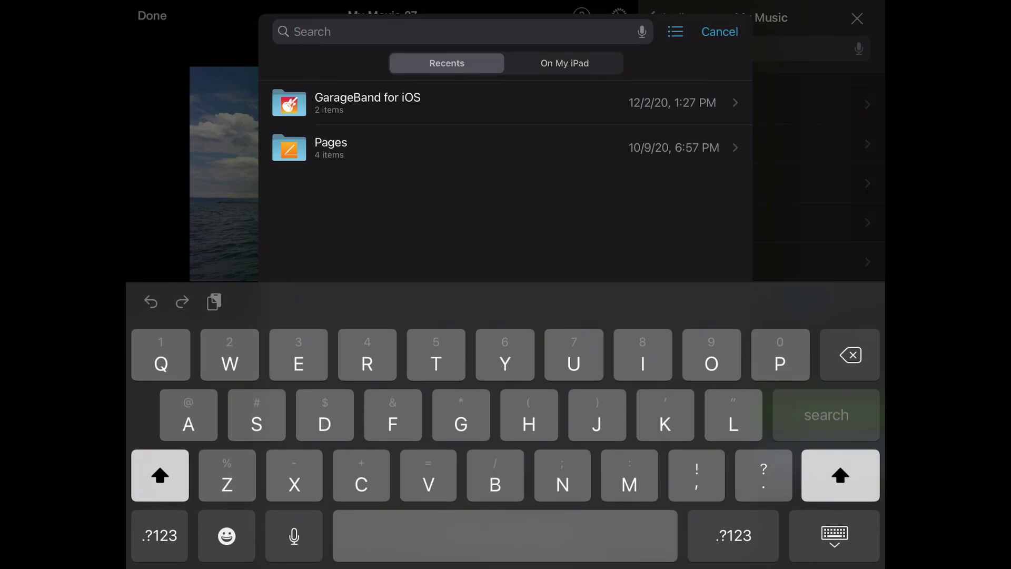
text(Up)
click(413, 149)
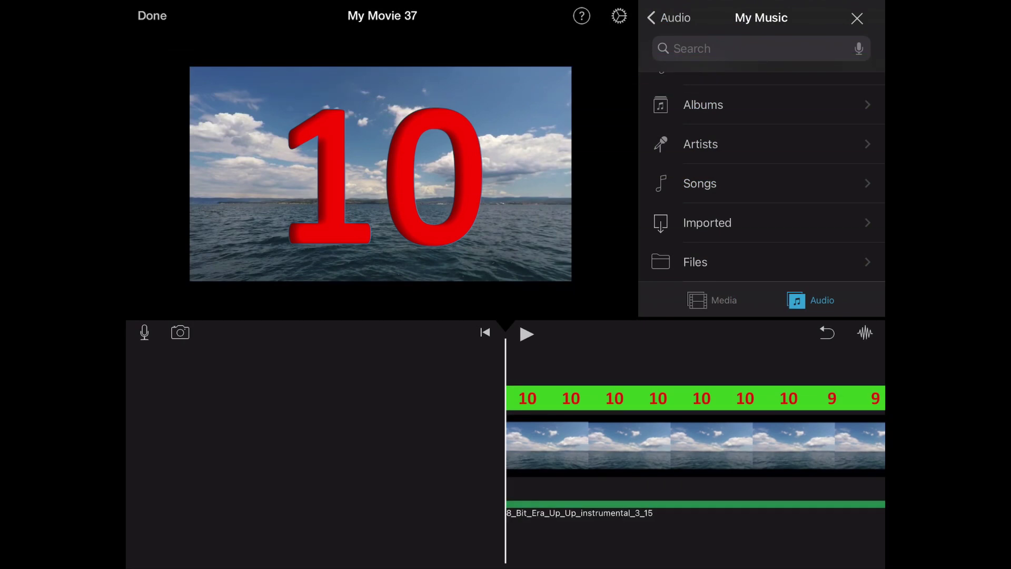
- Preview the beginning of the movie with its music, return to the start, and mute the ocean clip's audio
key(space)
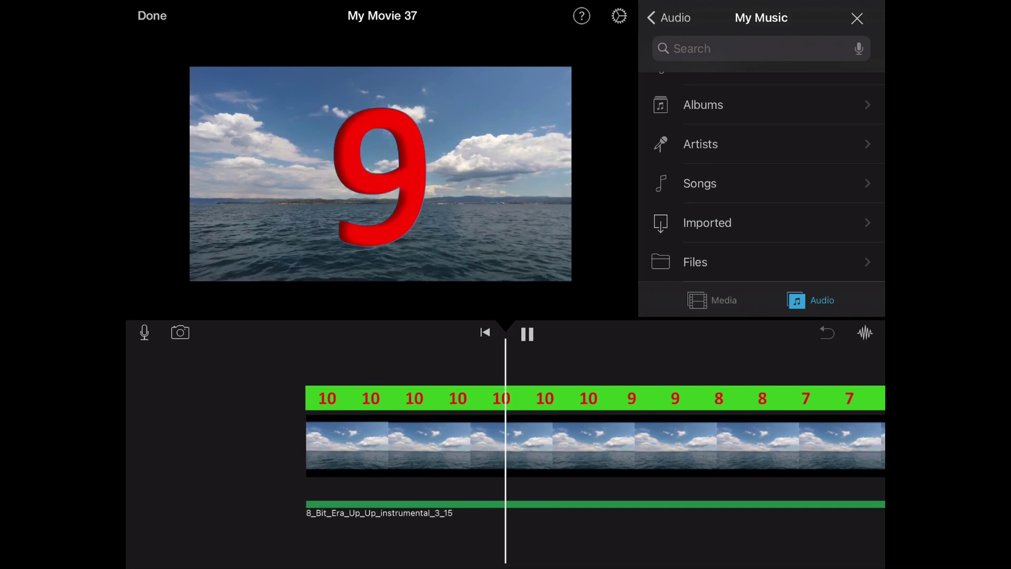
key(space)
key(Home)
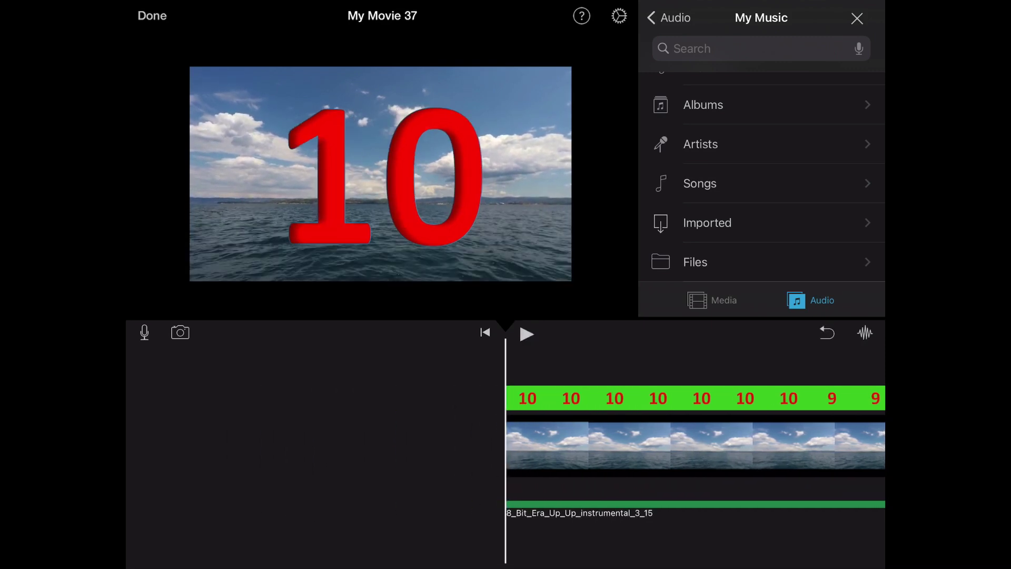
click(548, 445)
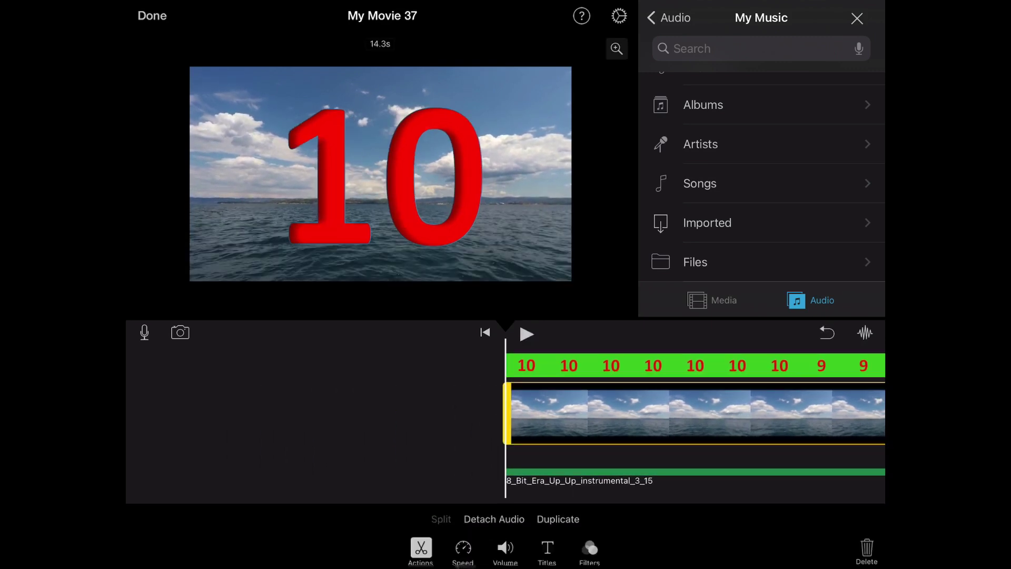
click(506, 551)
click(393, 514)
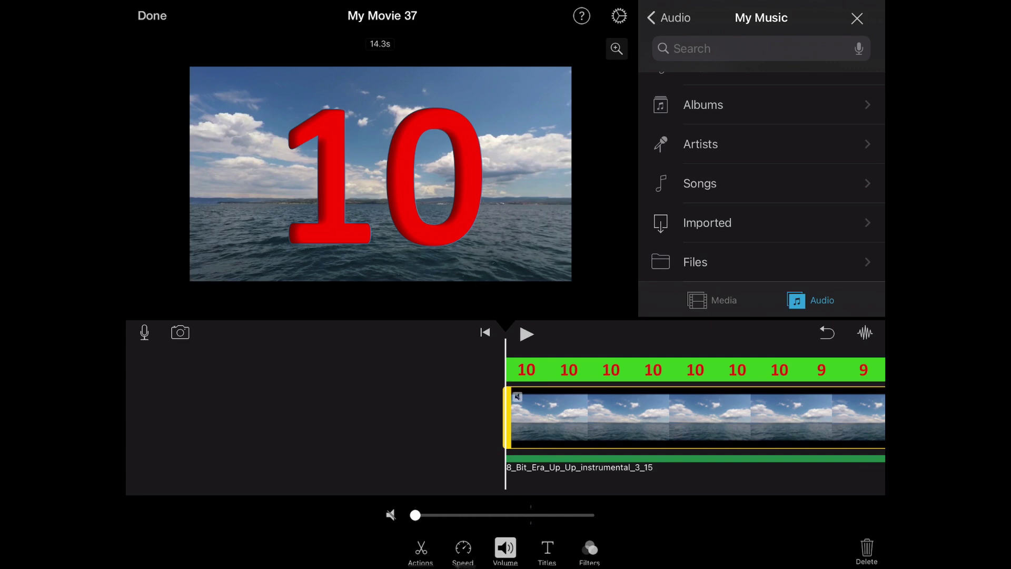
- Play the movie through, trim the ocean clip's end to 13.3 s to match the countdown overlay, and preview the ending
key(space)
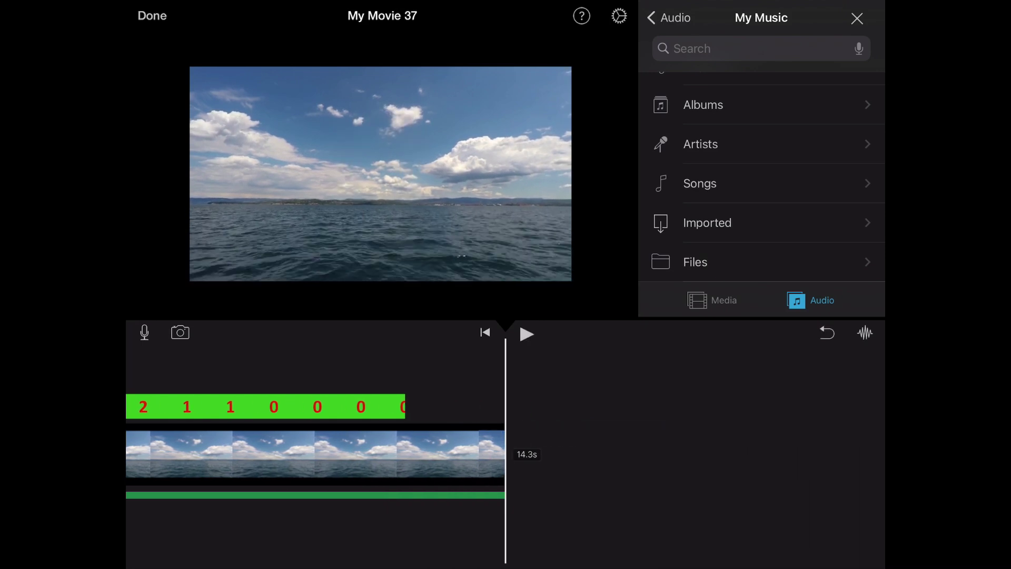
click(379, 454)
drag(504, 417, 411, 418)
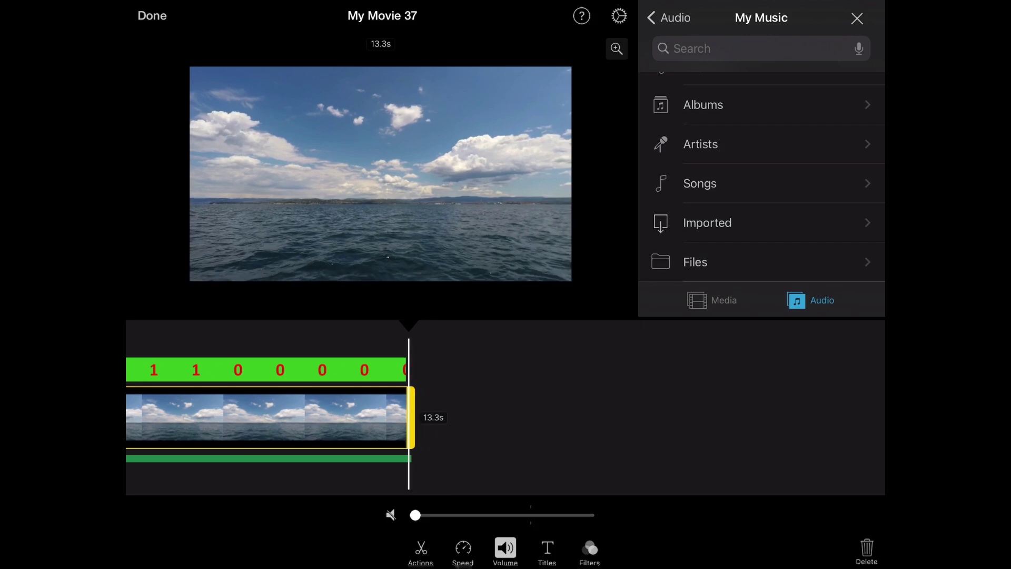
click(316, 464)
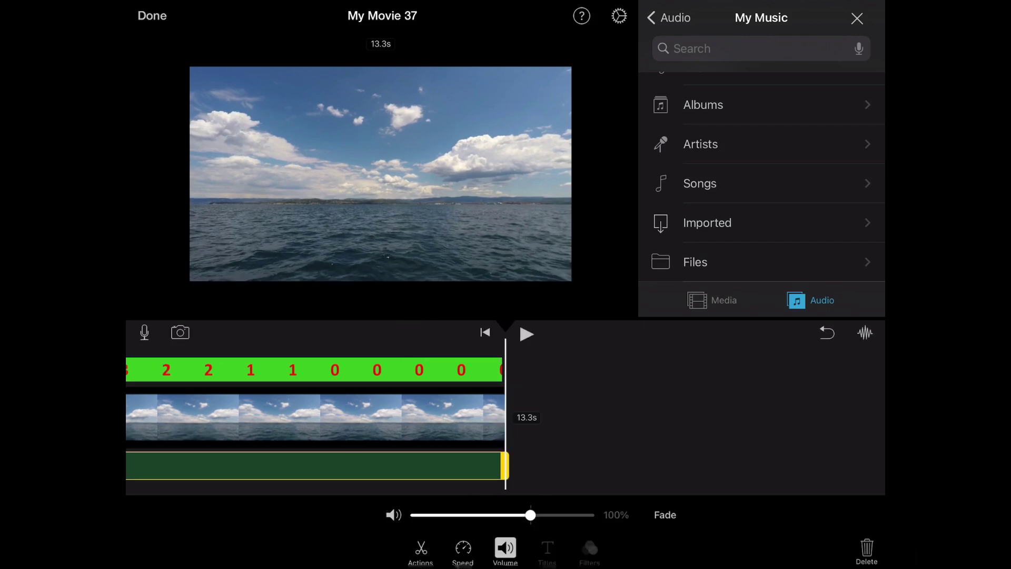
scroll(505, 422, left, 5)
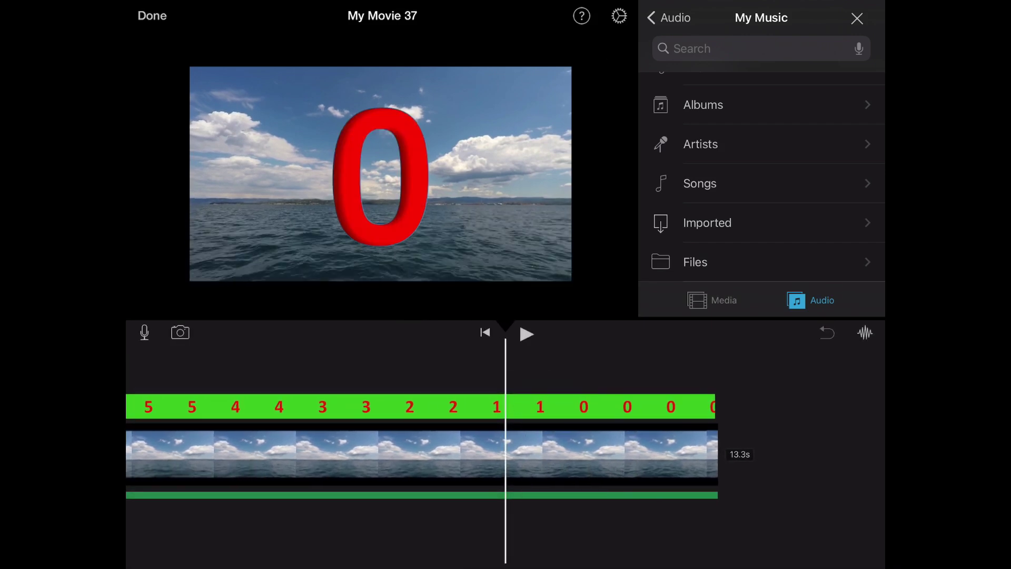
click(527, 334)
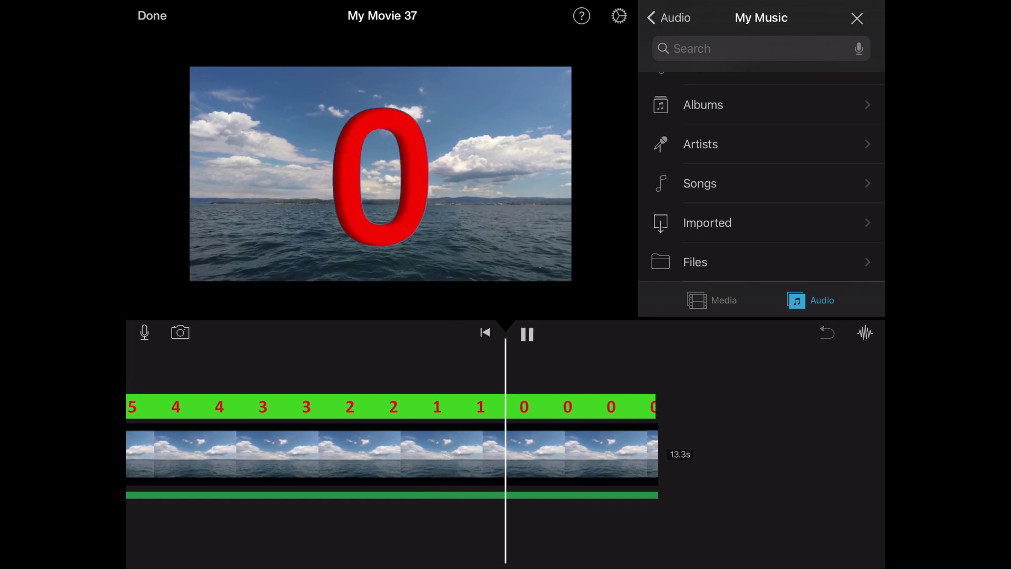
- Finish editing, rename the movie project as AUWS 10 Sec CD, and save it to the iPad as a video
click(152, 16)
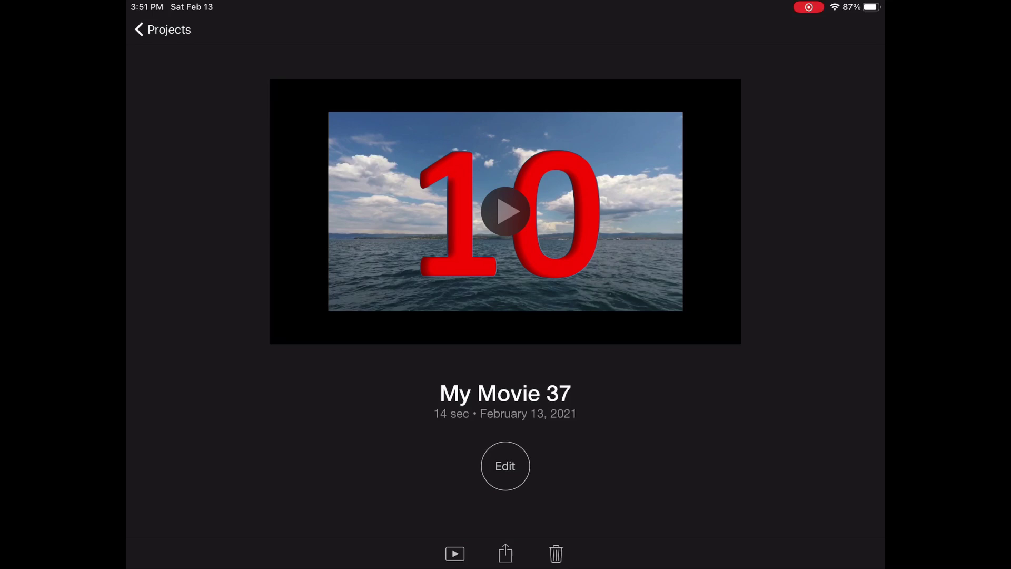
click(505, 393)
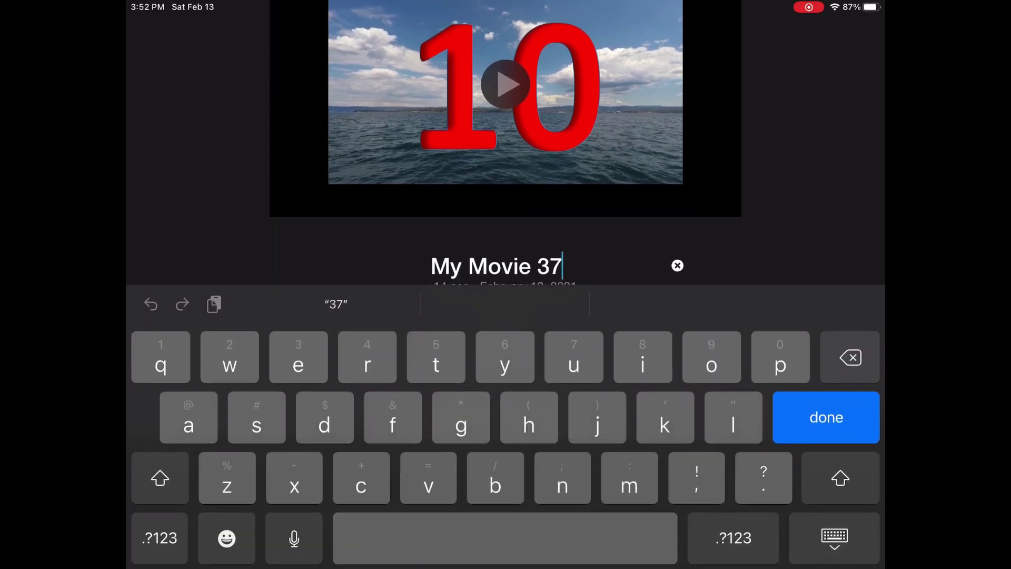
click(678, 264)
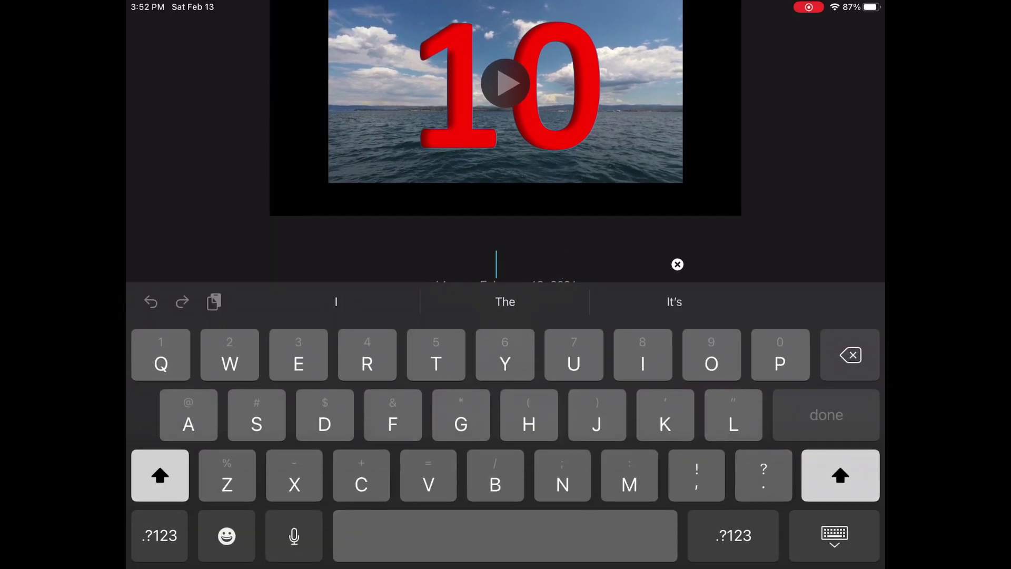
text(AU)
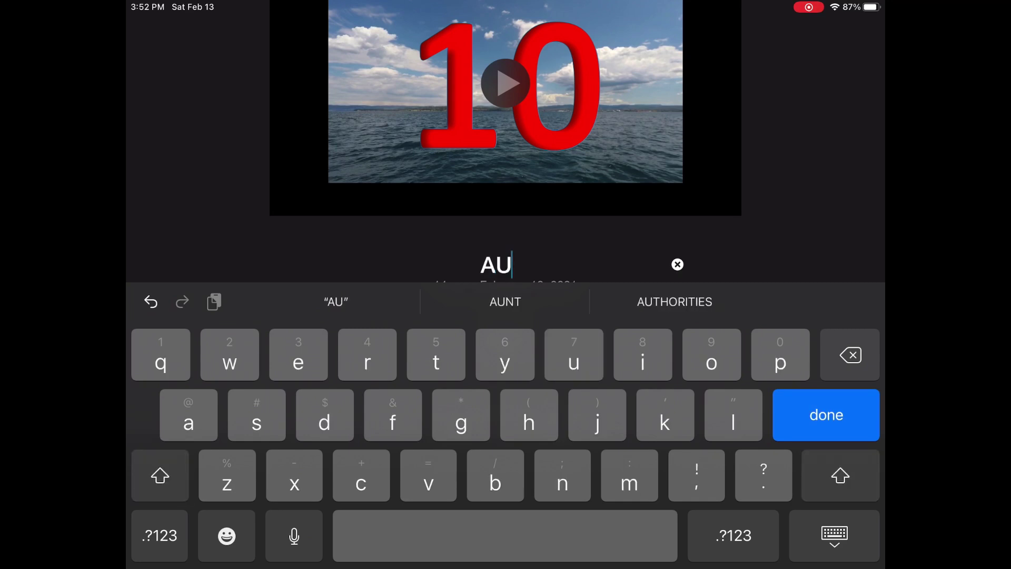
text(WS 10 Sec)
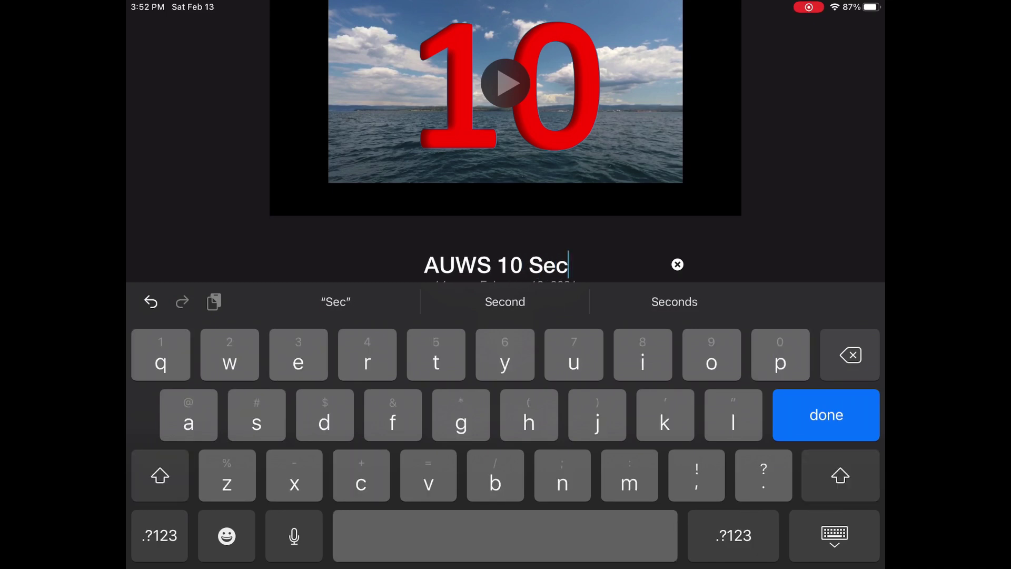
text( C)
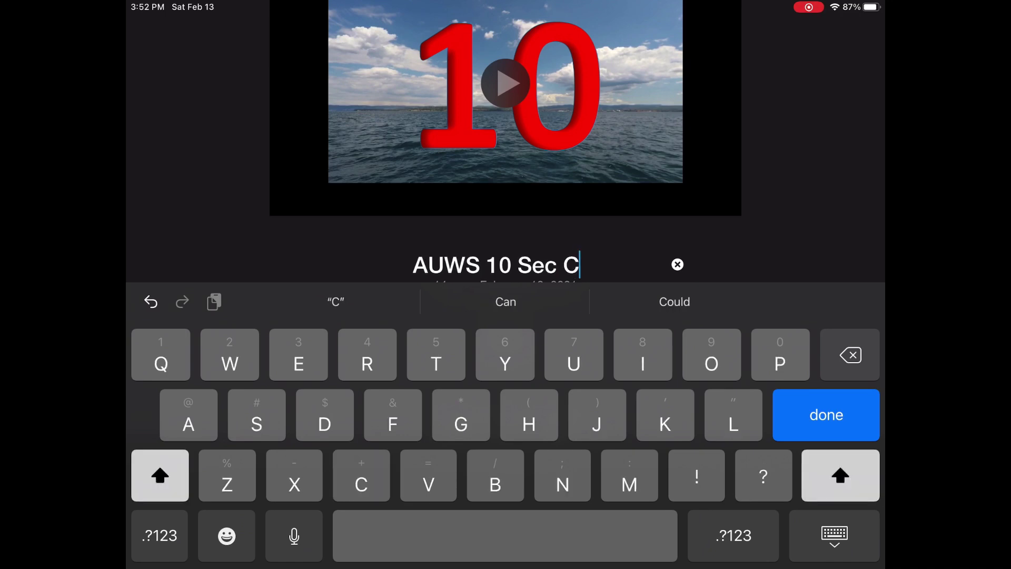
text(D)
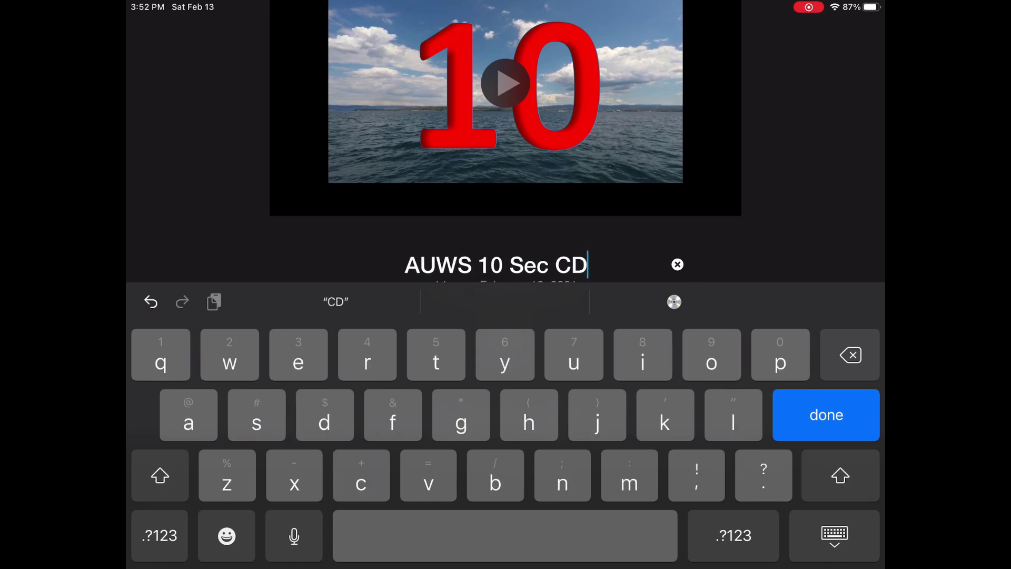
key(Return)
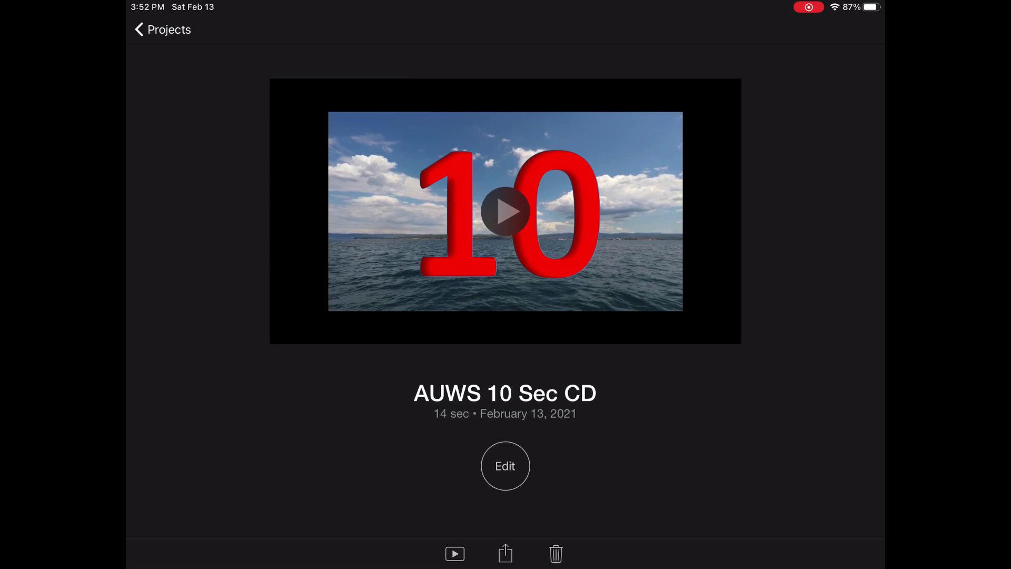
click(506, 553)
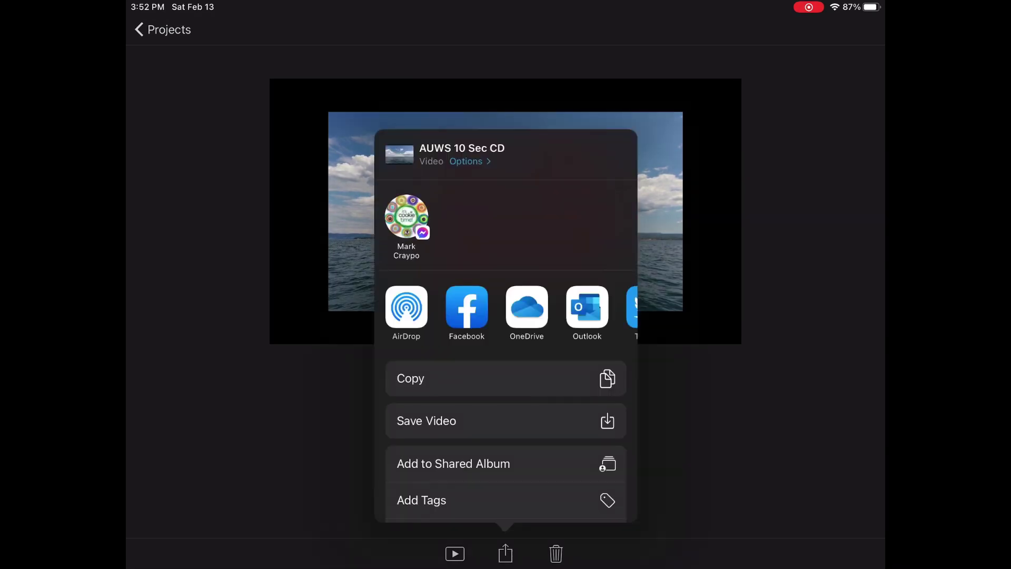
click(426, 421)
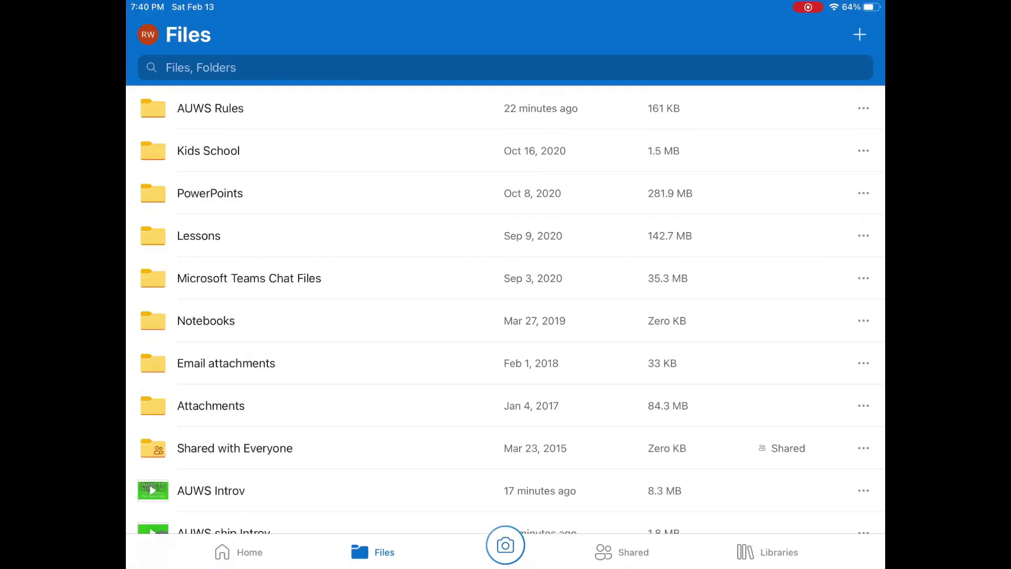
- In OneDrive, save the AUWS ship Introv video to the Videos folder under Pages on the iPad, replacing the existing file
scroll(505, 295, down, 2)
click(224, 402)
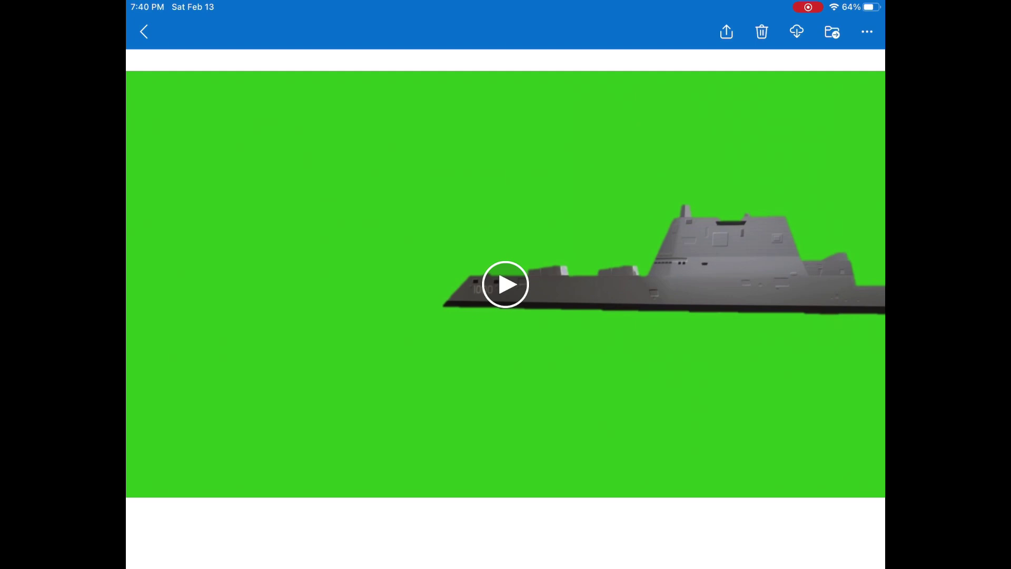
click(866, 32)
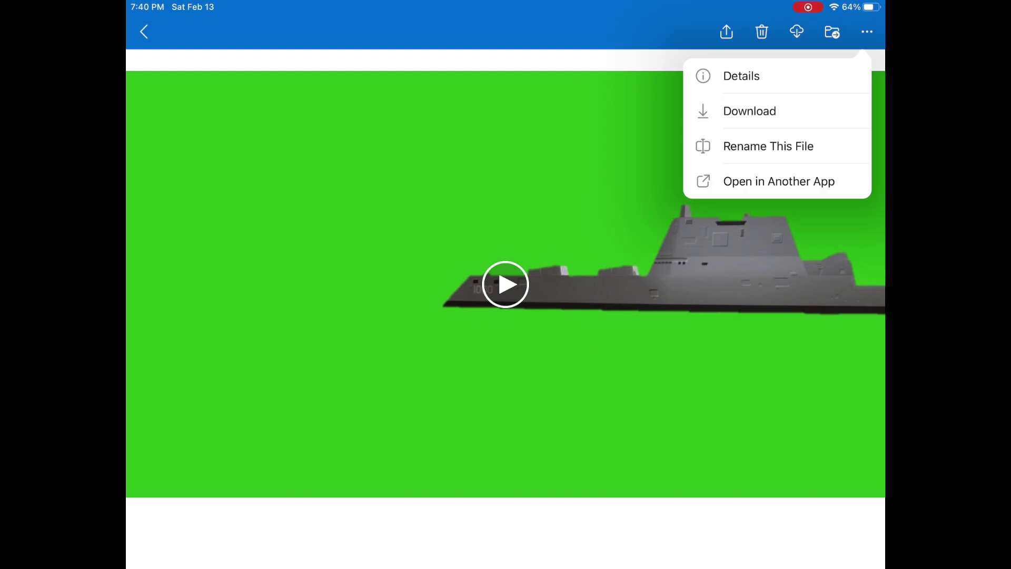
click(779, 181)
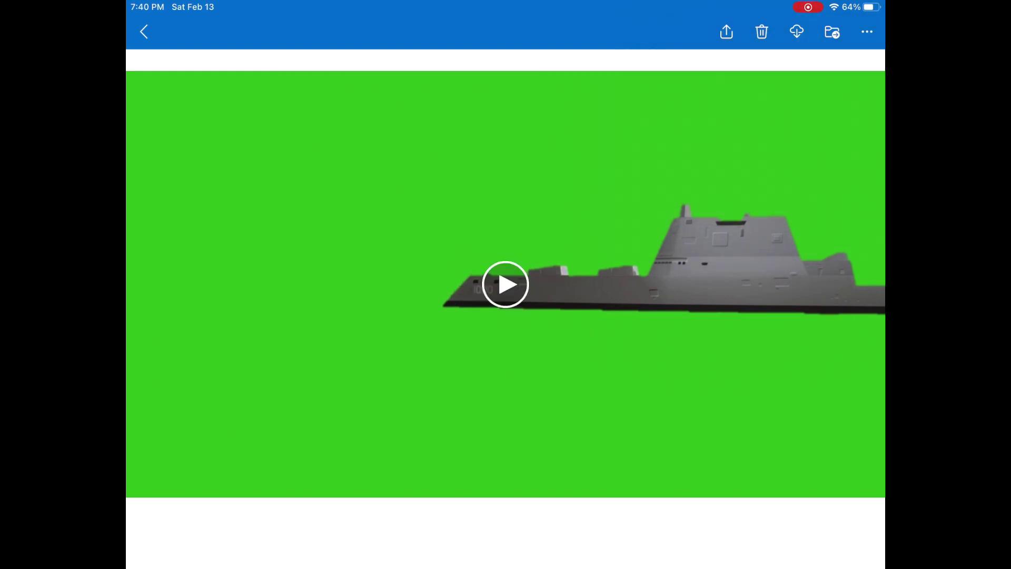
click(664, 344)
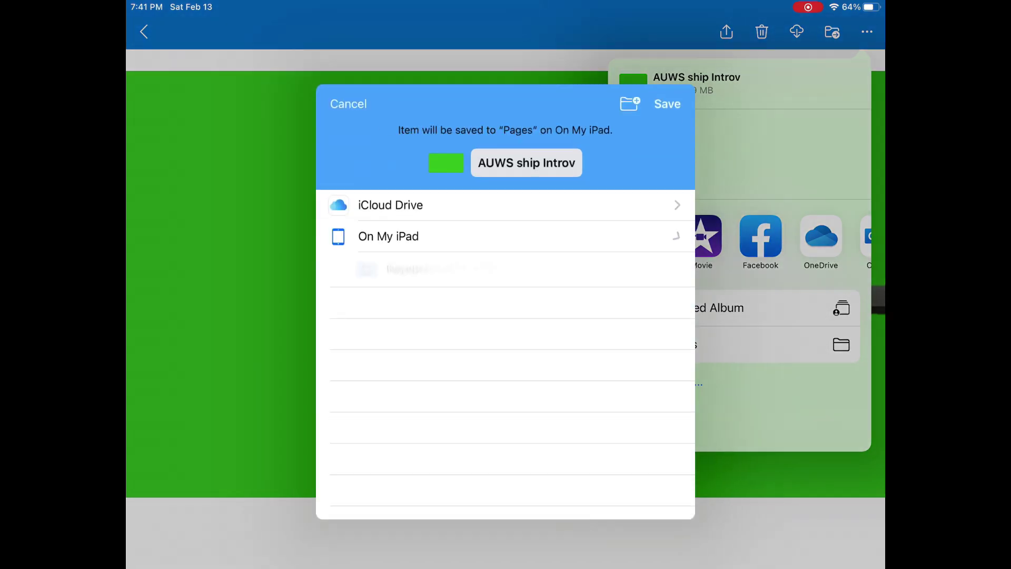
click(668, 86)
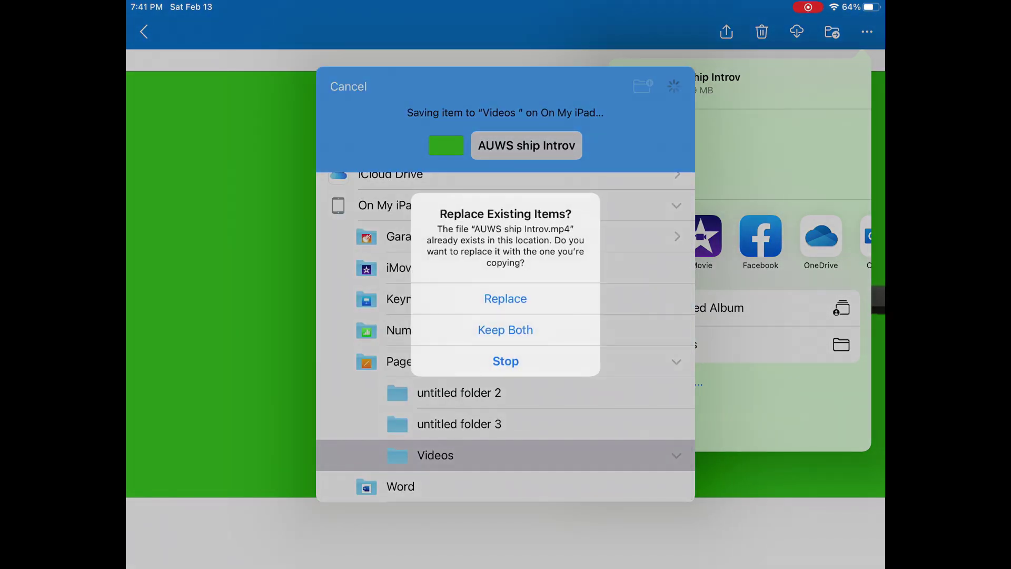
click(506, 298)
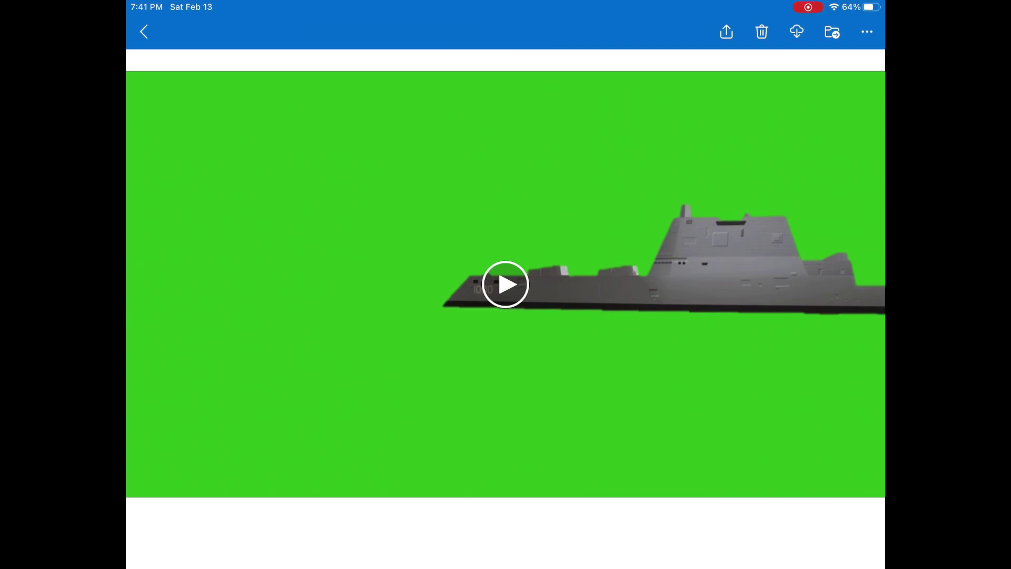
- Switch to the Files app, open the recent AUWS ship Introv file, and save it as a video
drag(505, 567, 506, 369)
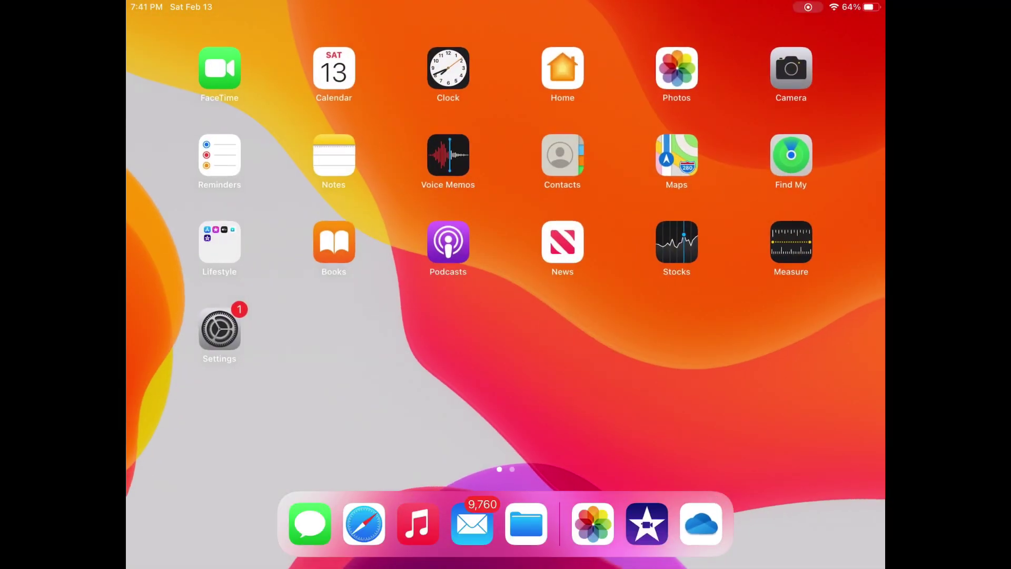
click(526, 523)
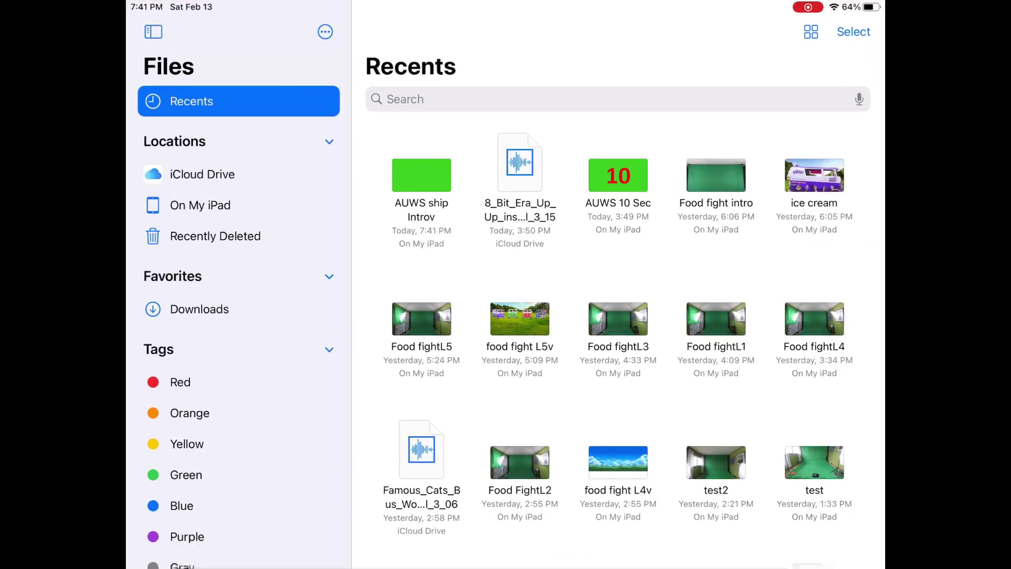
click(422, 175)
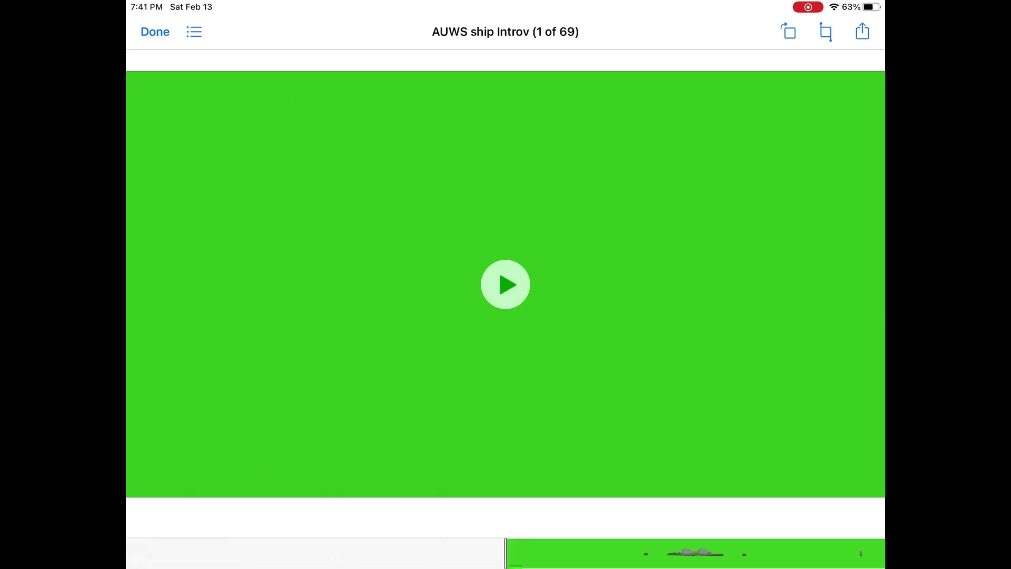
click(862, 31)
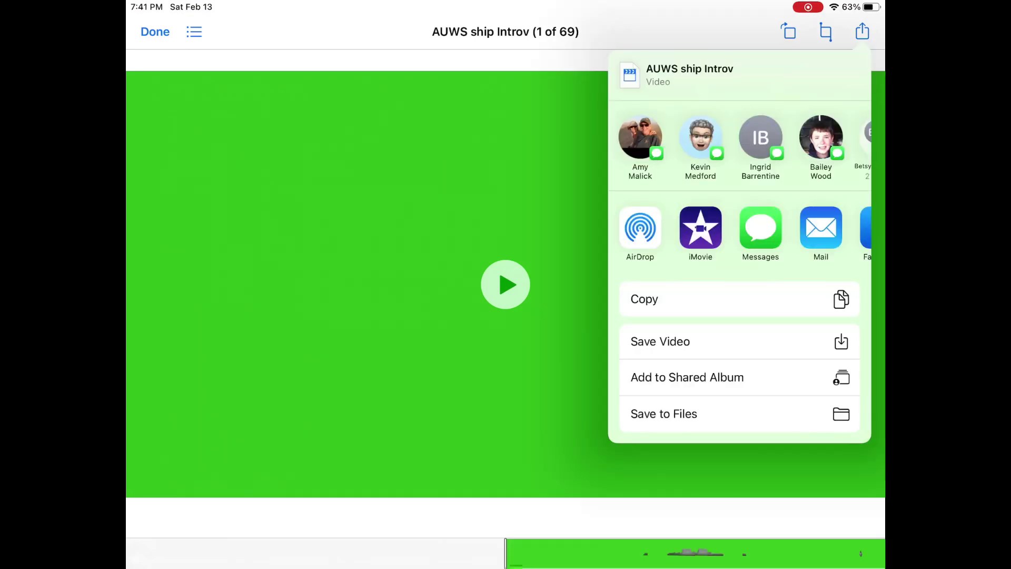
click(740, 342)
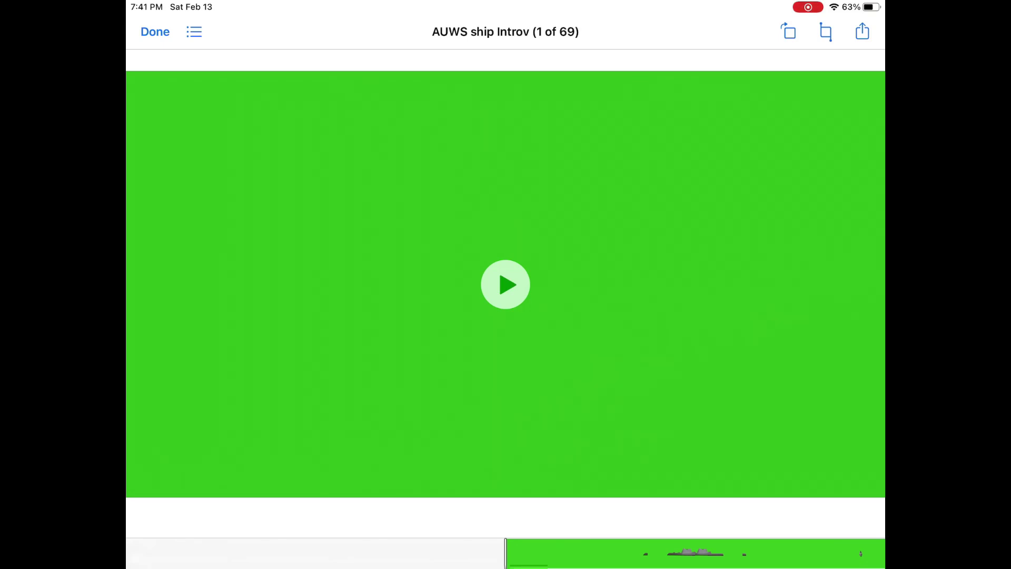
- Return to OneDrive and save the AUWS Rules green-screen video to the iPad's files
key(super+h)
click(701, 523)
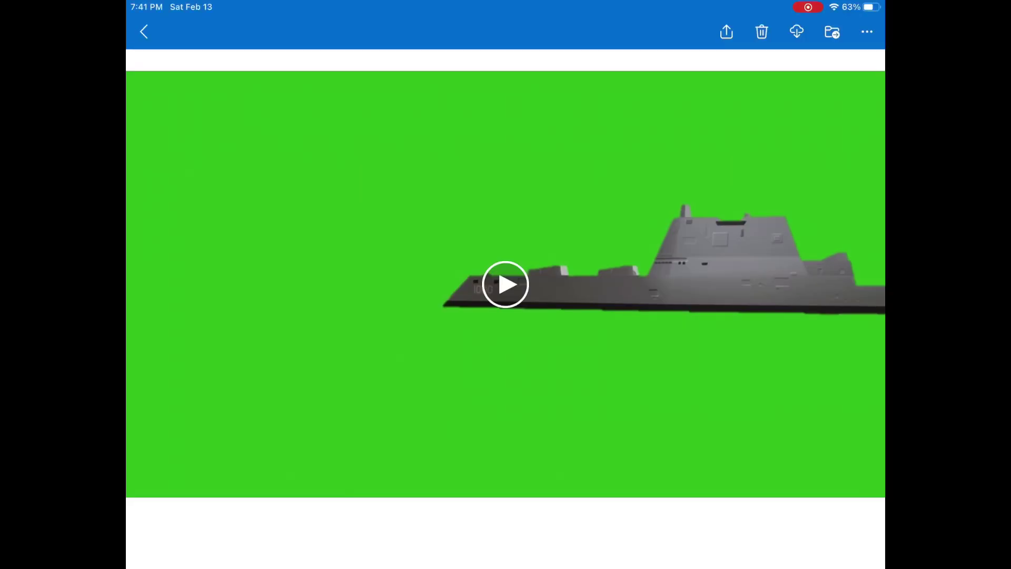
click(144, 31)
scroll(506, 290, down, 2)
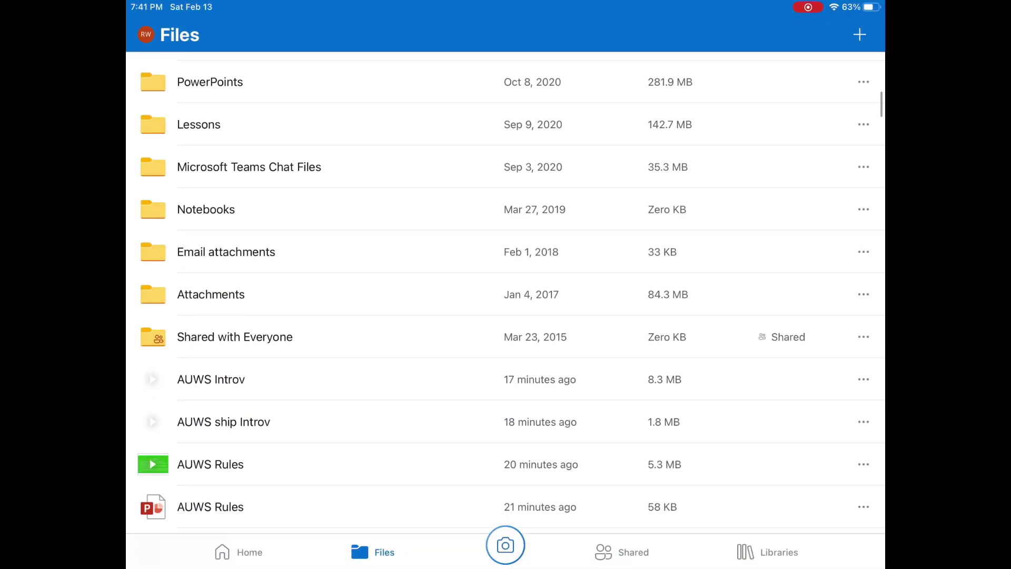
click(211, 446)
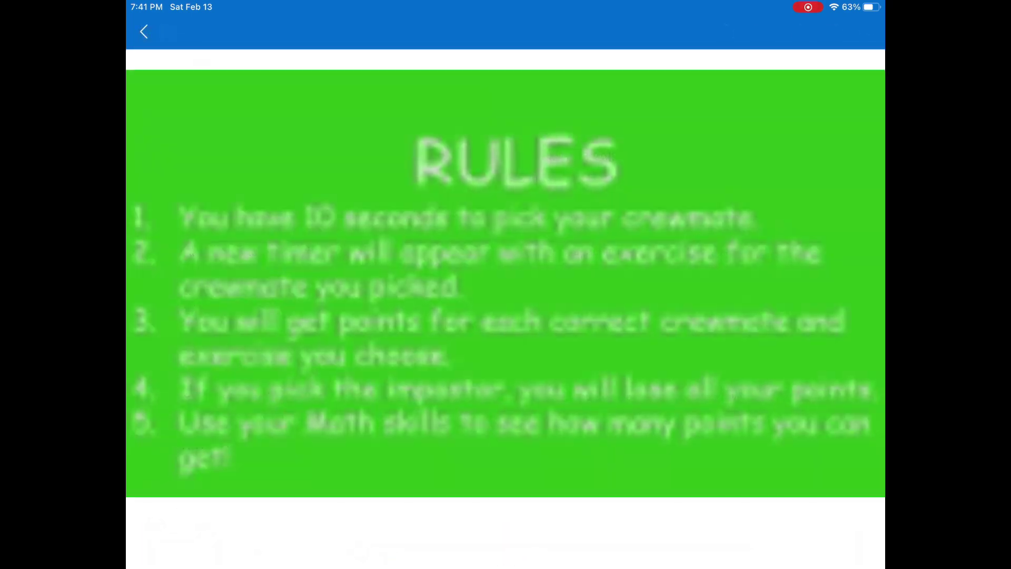
click(867, 32)
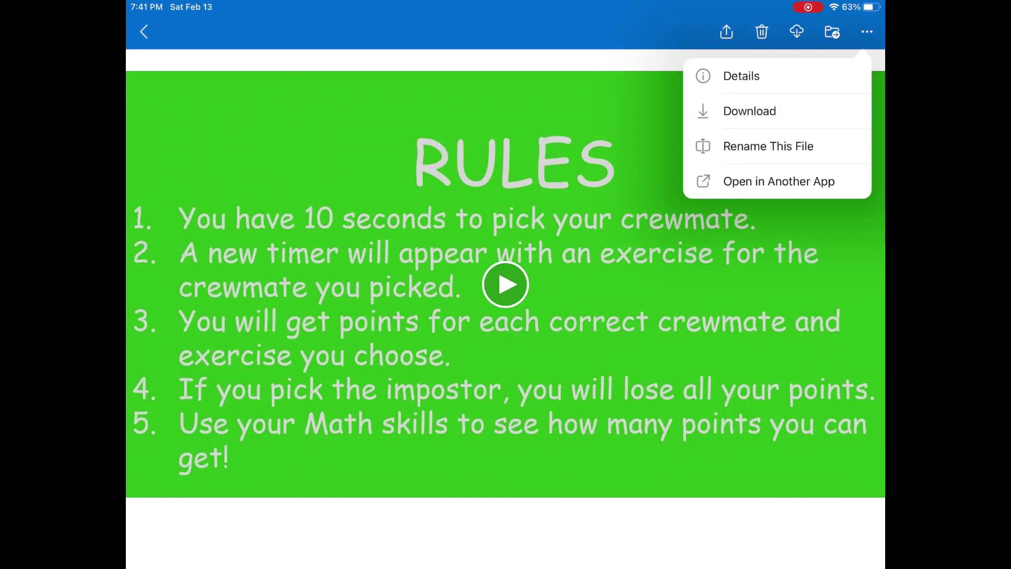
click(749, 111)
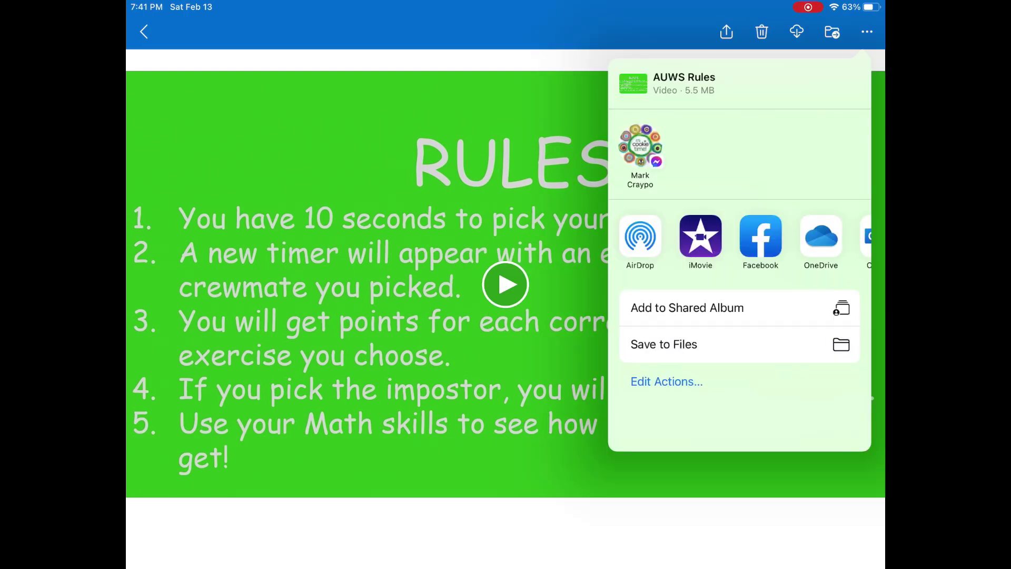
click(664, 344)
click(668, 86)
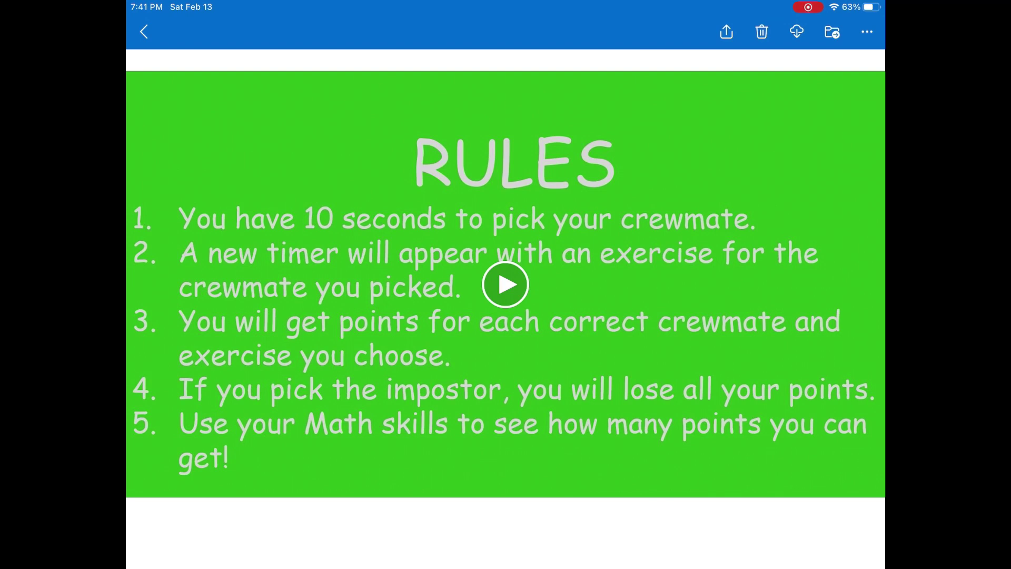
- Switch to the Files app, open the recent AUWS Rules file, and save it as a video
key(Home)
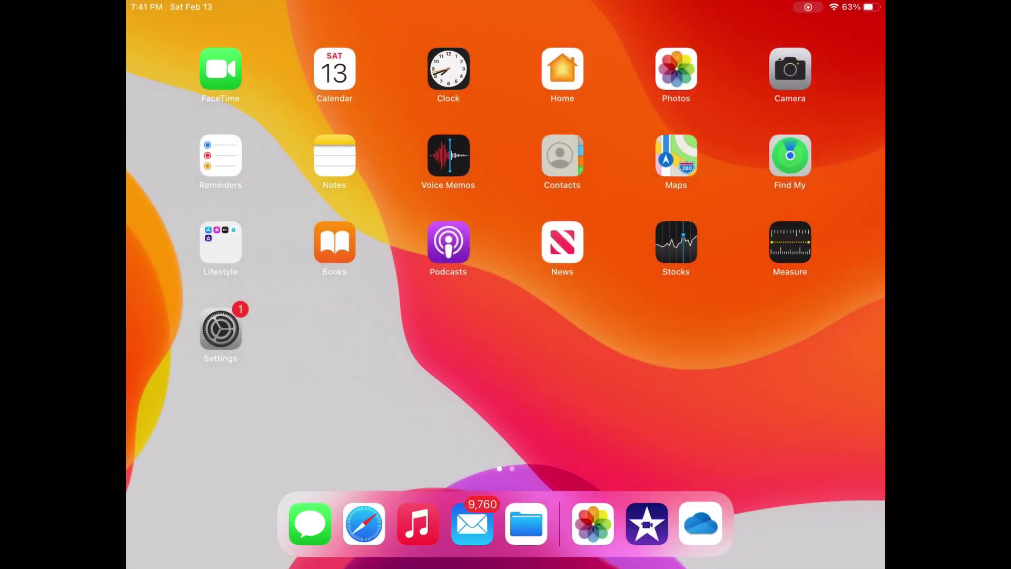
click(526, 523)
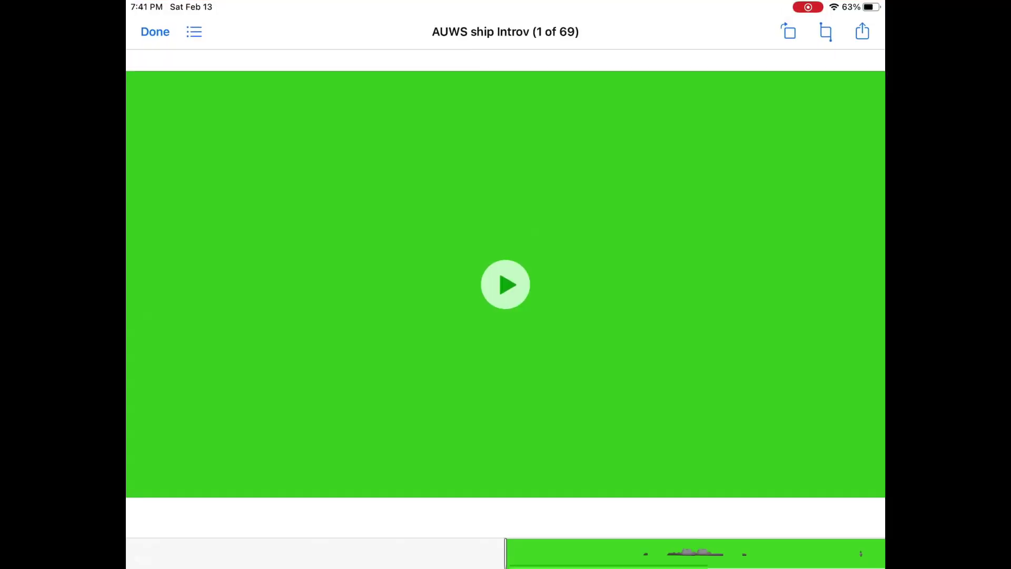
click(155, 32)
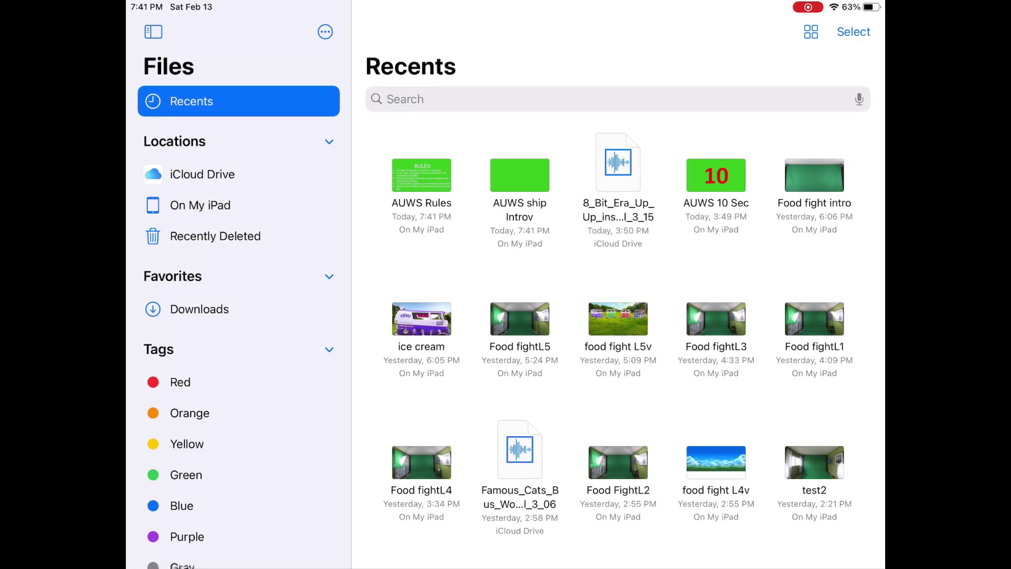
click(422, 175)
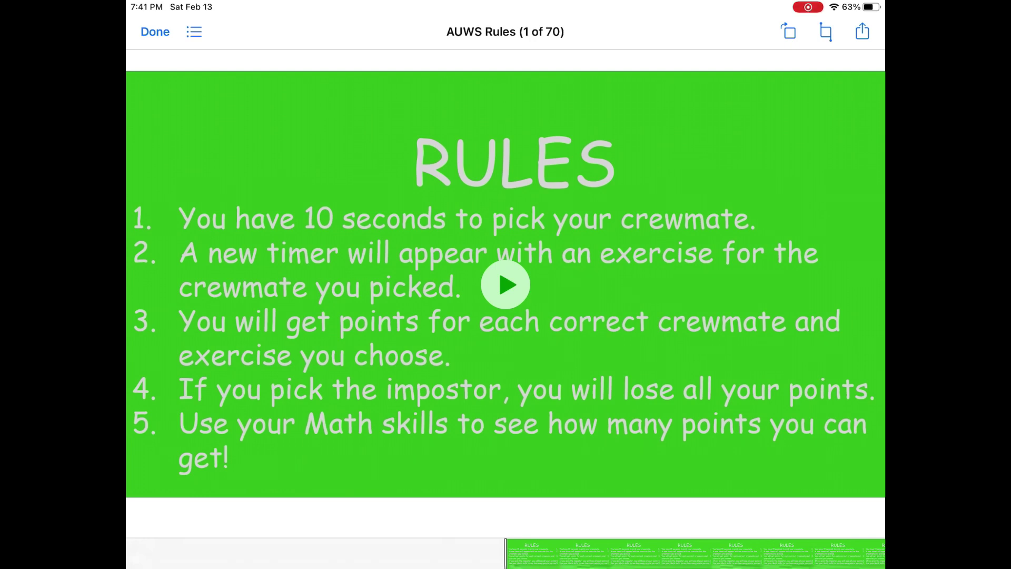
click(863, 32)
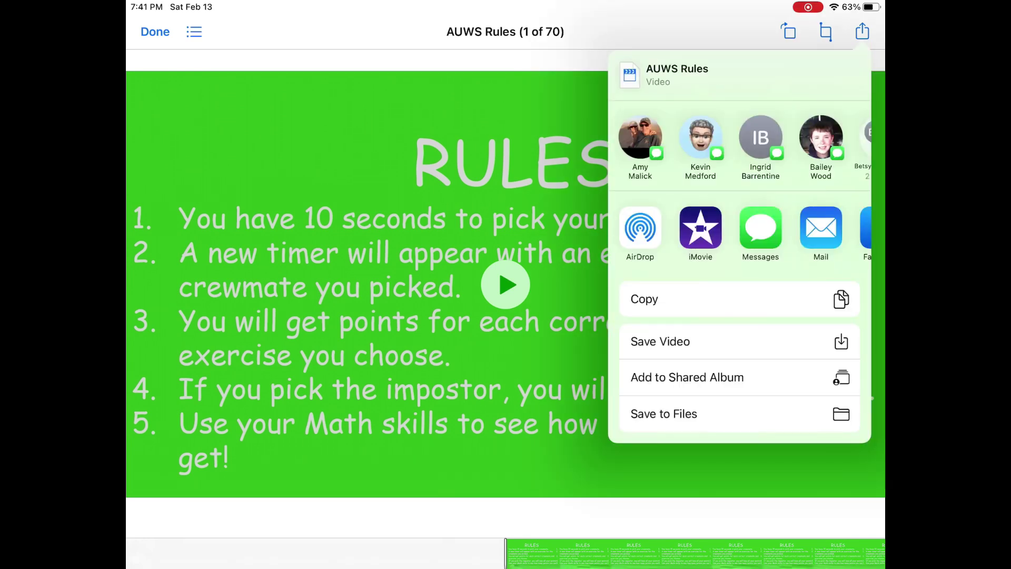
click(660, 341)
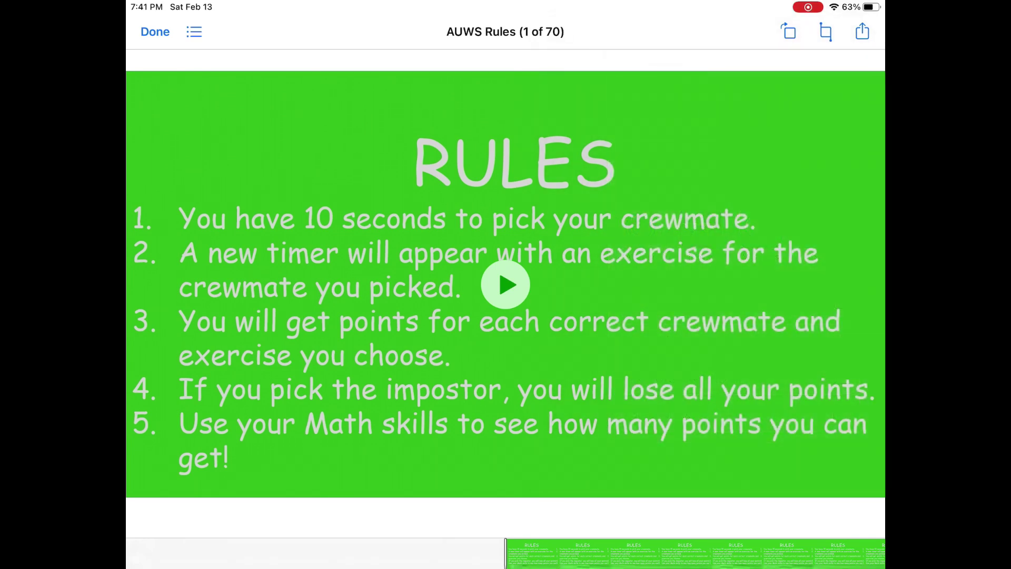
- Switch to iMovie and insert the 1:52 purple moon-over-water clip into the empty My Movie 38 timeline
key(super+h)
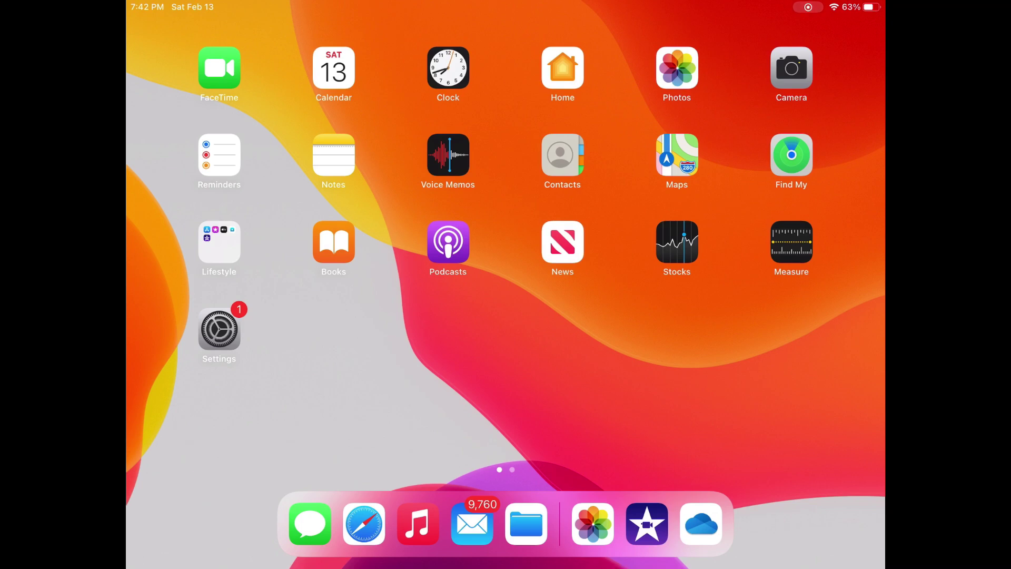
click(647, 524)
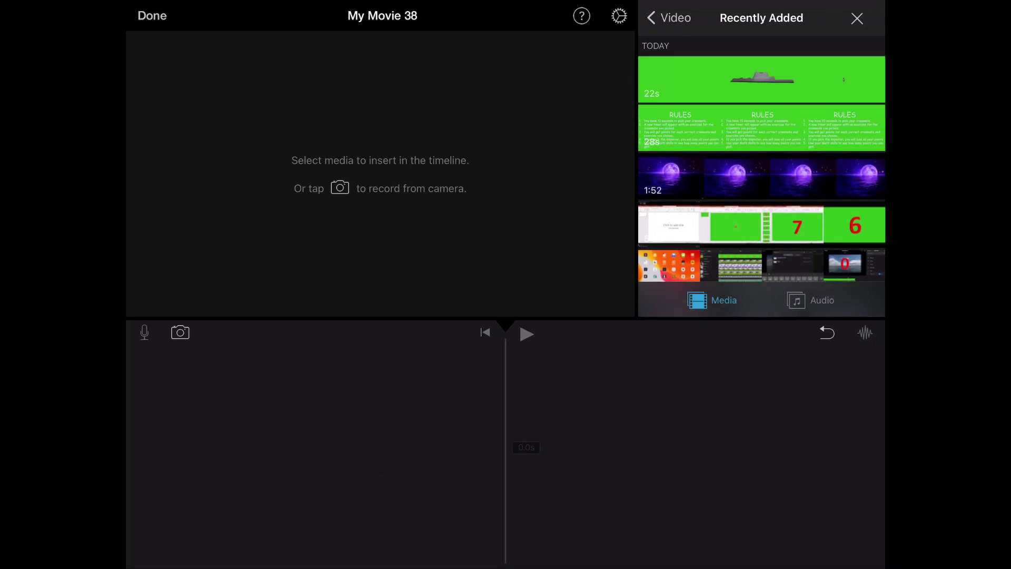
click(762, 176)
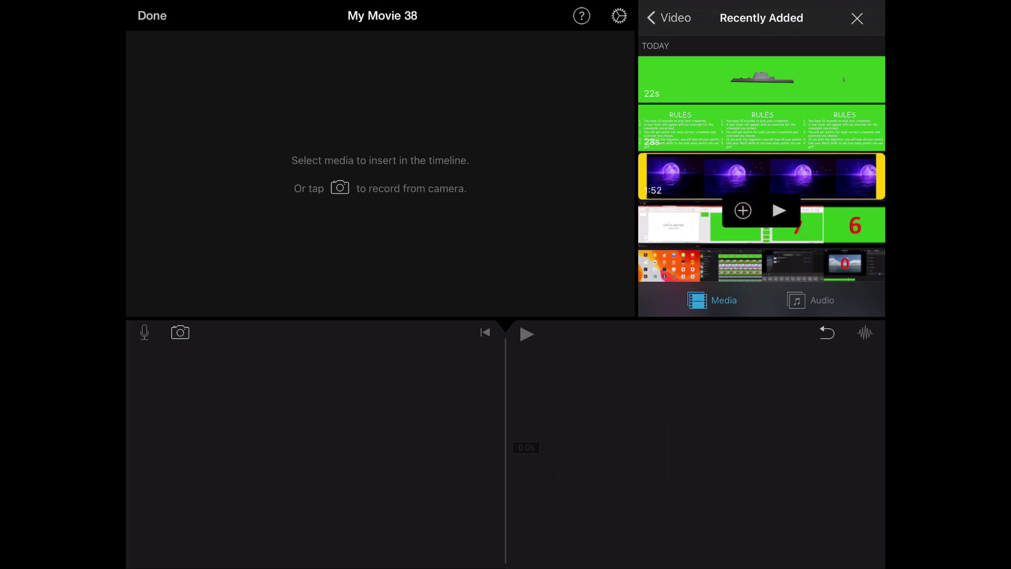
click(743, 211)
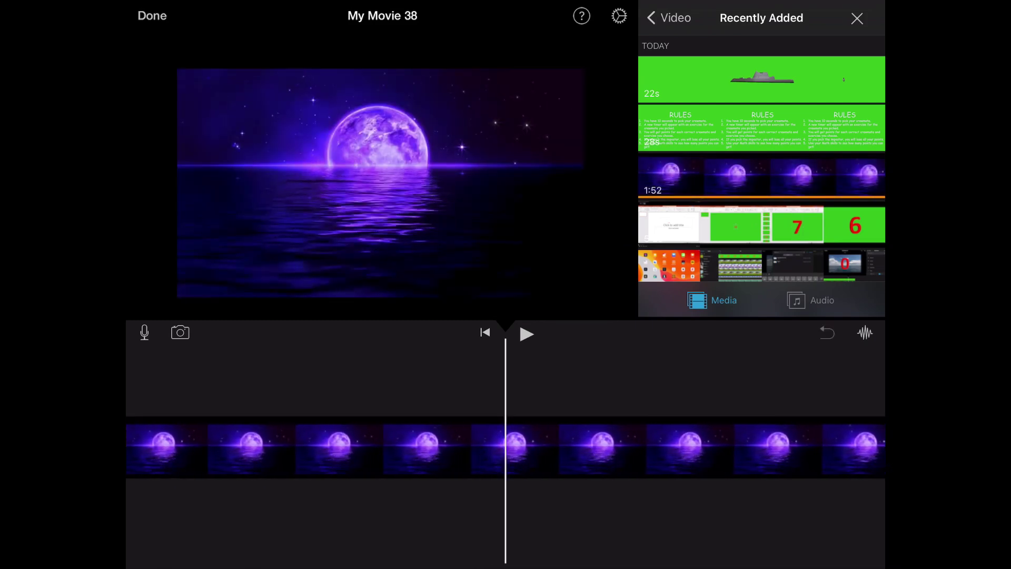
- Return to the start of the timeline and mute the moon background clip
scroll(506, 448, left, 10)
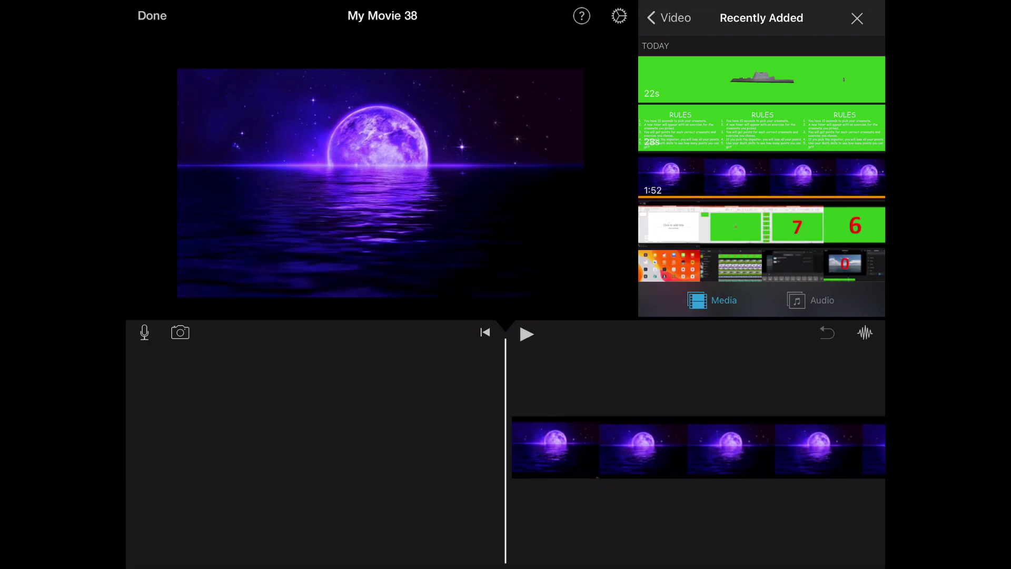
click(653, 448)
drag(531, 515, 415, 515)
- Zoom and reposition the moon clip so its picture fills the whole frame with the moon near the centre
click(617, 49)
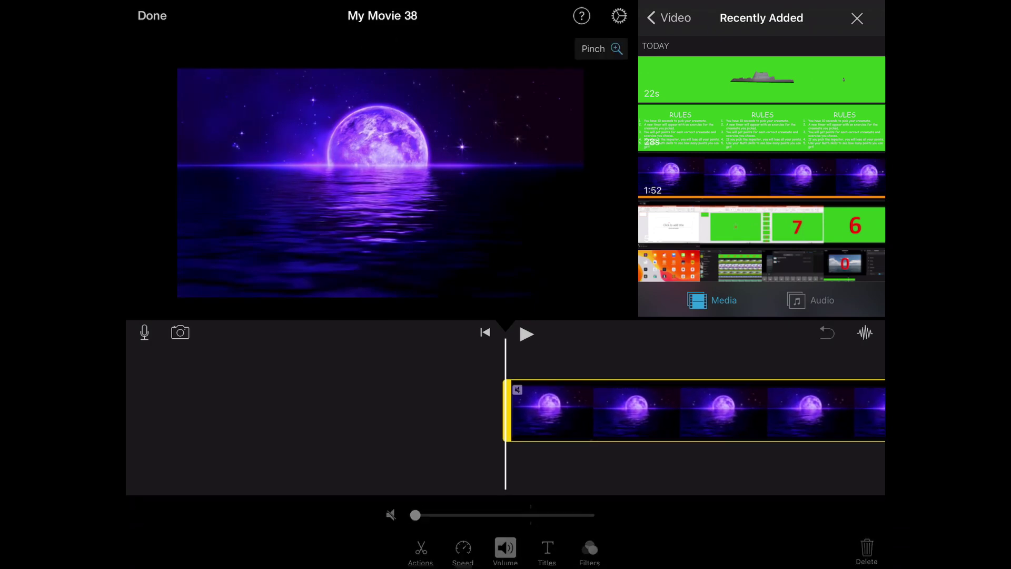
scroll(380, 179, up, 5)
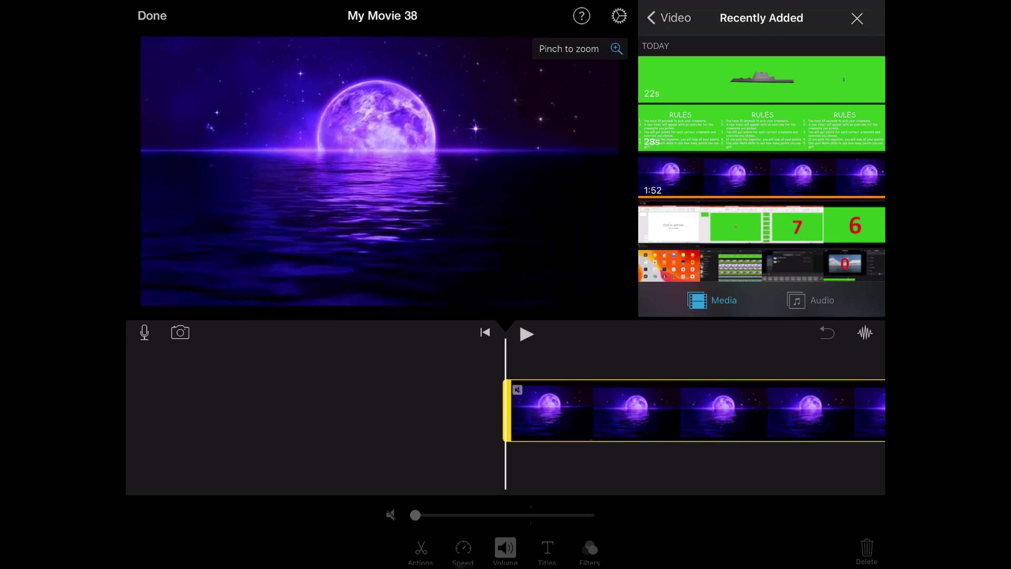
scroll(379, 174, up, 2)
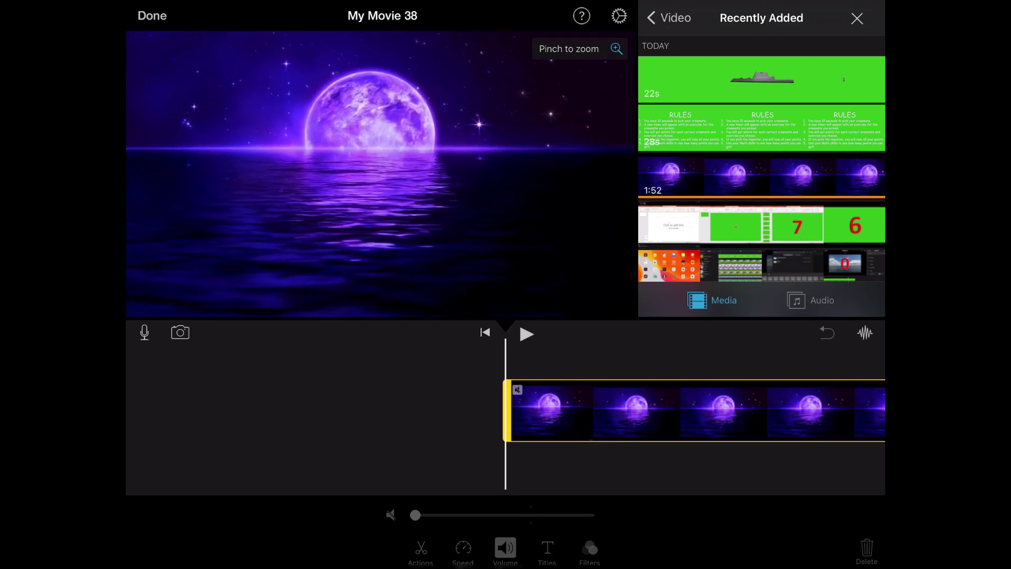
drag(379, 174, 384, 174)
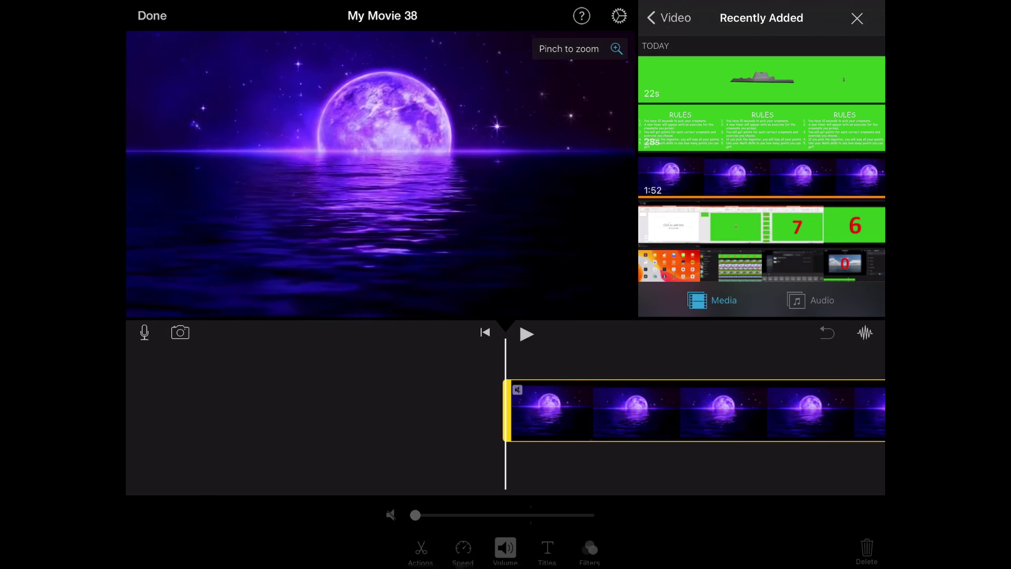
scroll(380, 174, up, 1)
drag(379, 174, 379, 179)
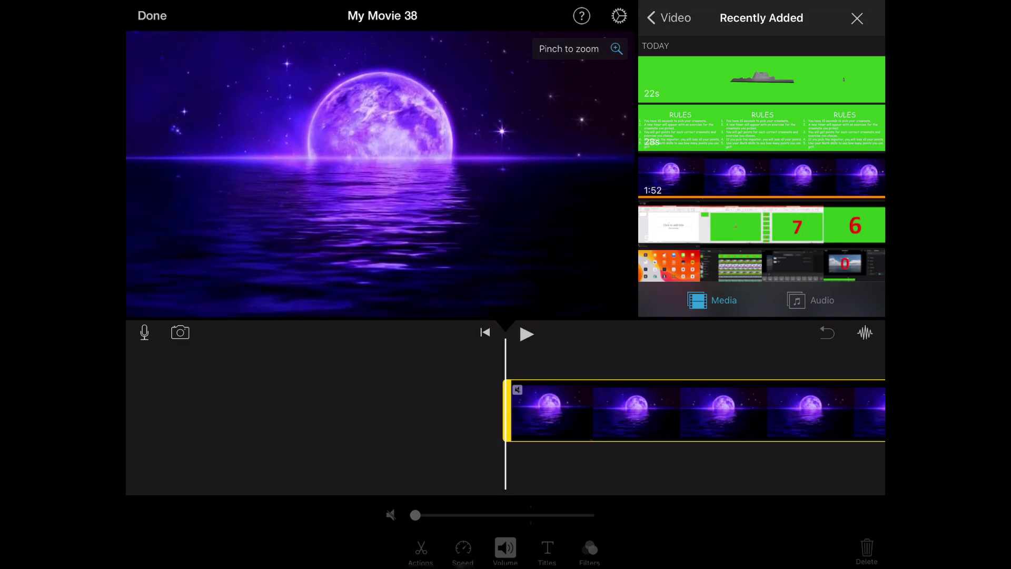
- Add the 22-second ship clip over the moon background at the movie's start as a Green/Blue Screen overlay
click(762, 79)
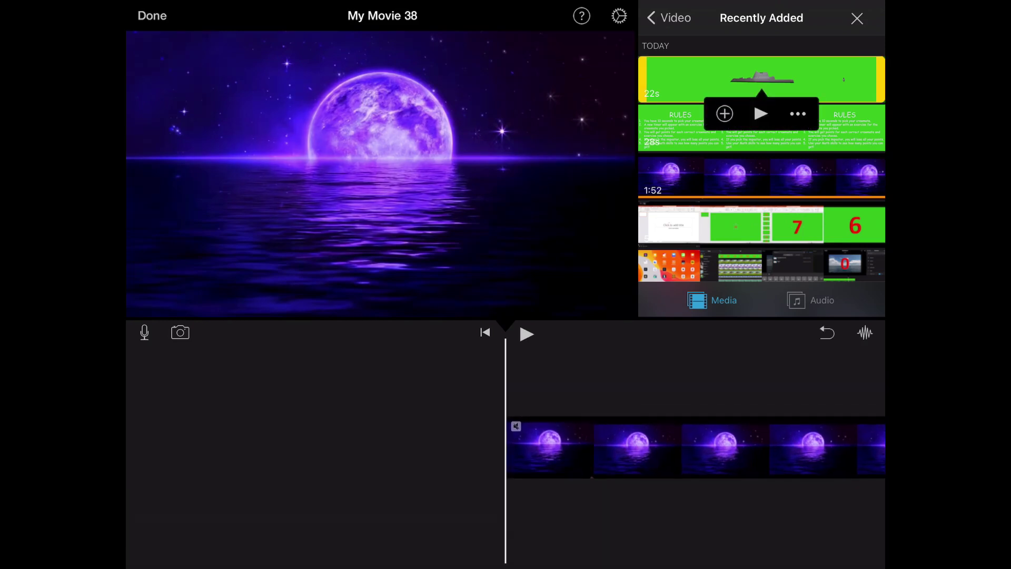
click(798, 114)
click(761, 272)
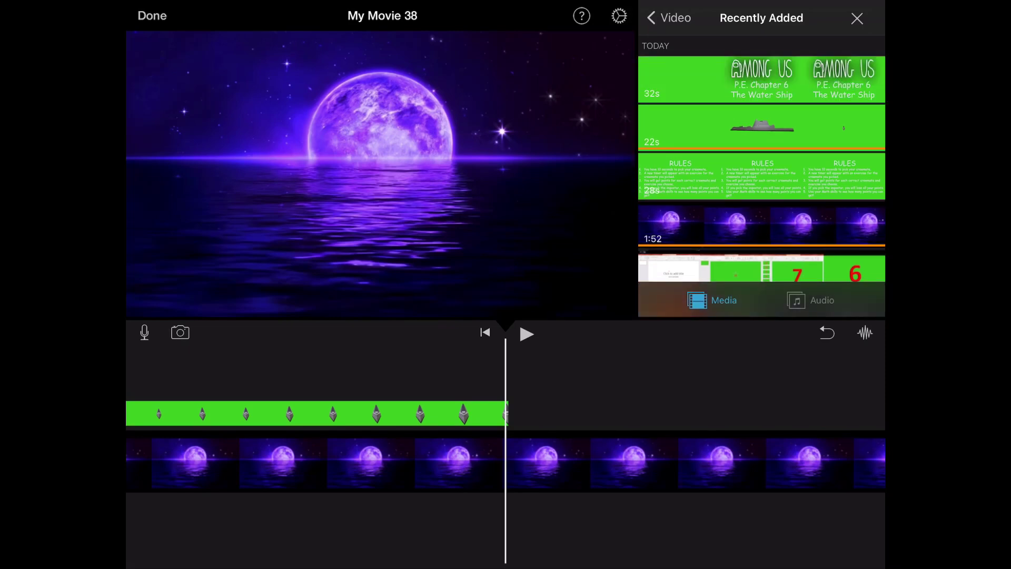
- Add the 32-second Among Us P.E. Chapter 6 title clip after the ship overlay as a Green/Blue Screen overlay
click(761, 79)
click(798, 114)
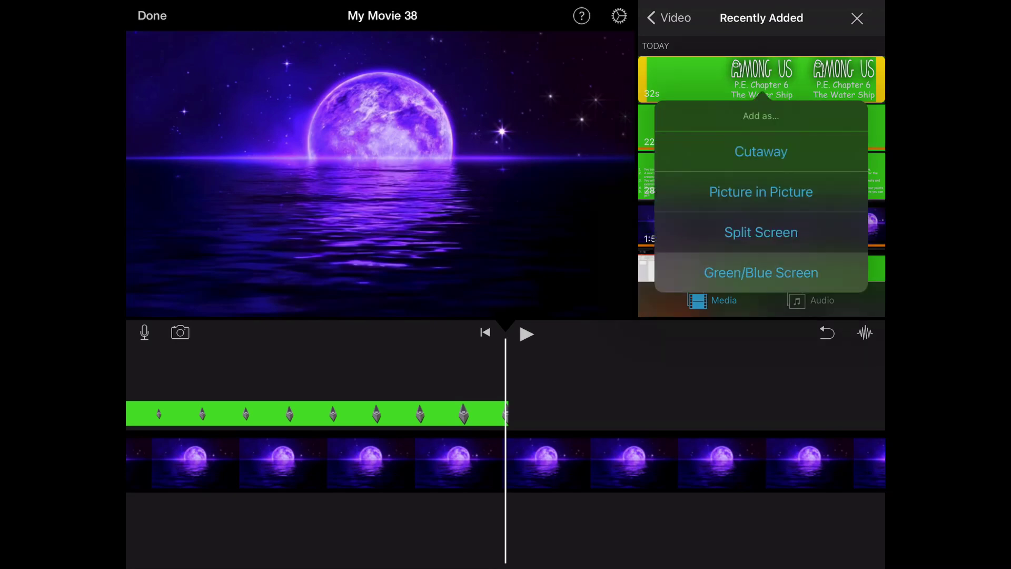
click(761, 151)
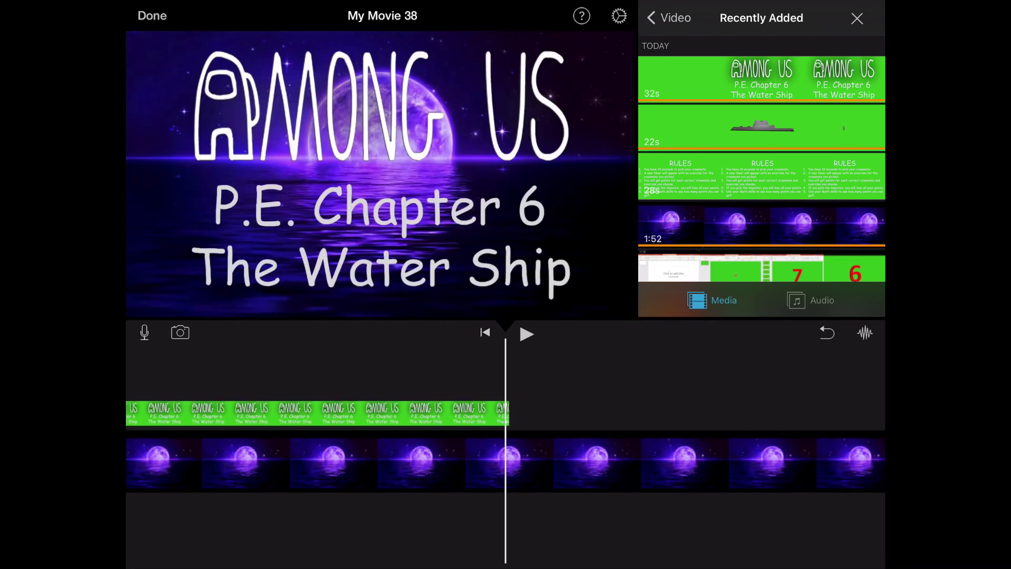
- Add the 28-second Rules clip after the Among Us title overlay as a Green/Blue Screen overlay
click(763, 177)
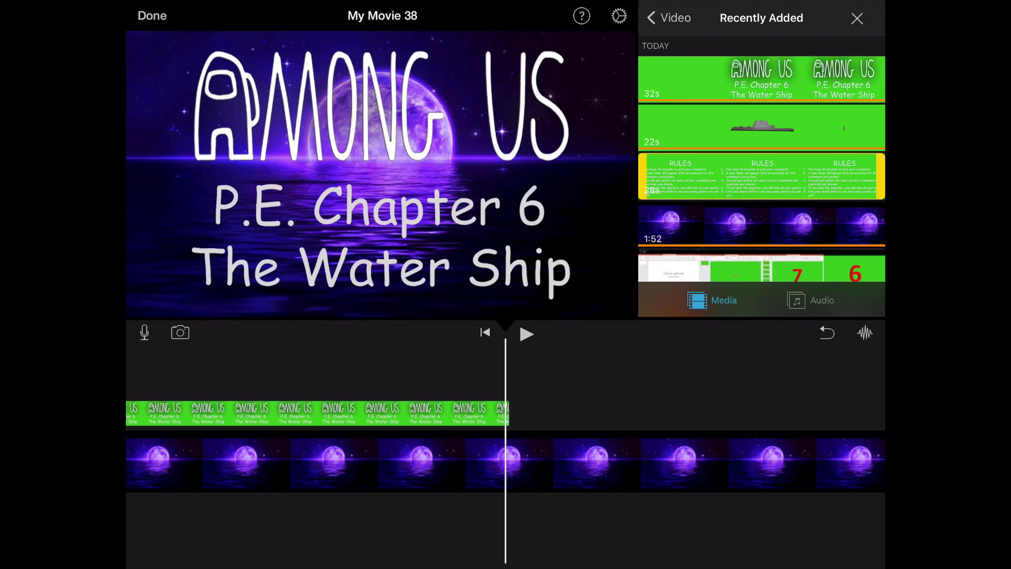
click(798, 211)
click(557, 132)
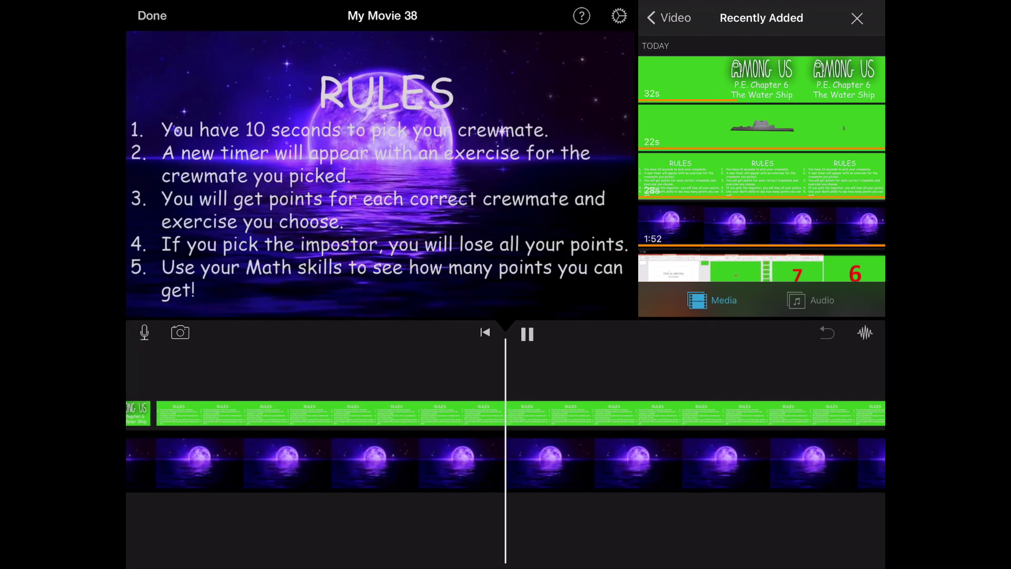
- Return to the movie's start and add the Among Us PE audio file from the GarageBand for iOS folder
click(527, 334)
click(486, 333)
click(811, 300)
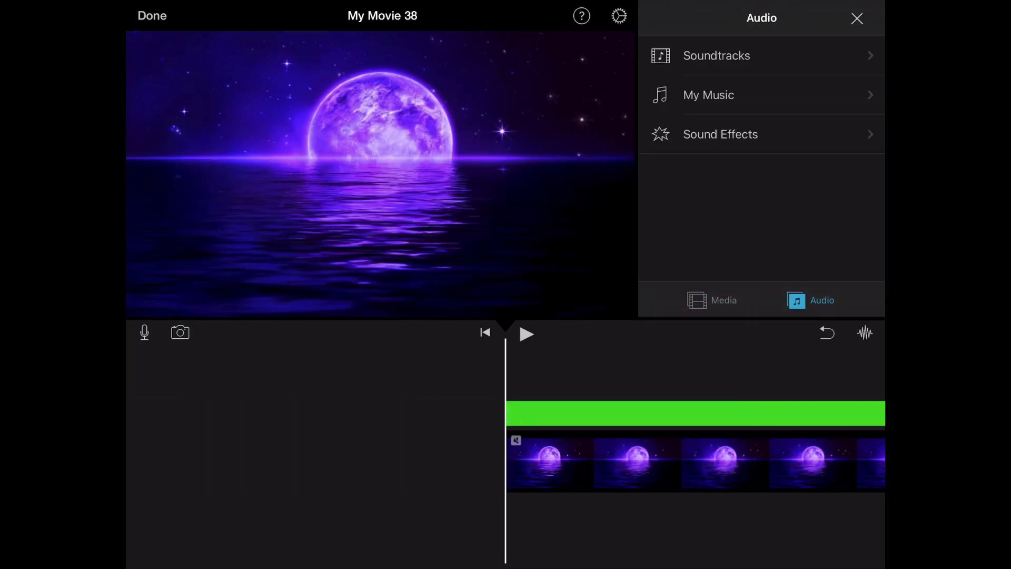
click(709, 95)
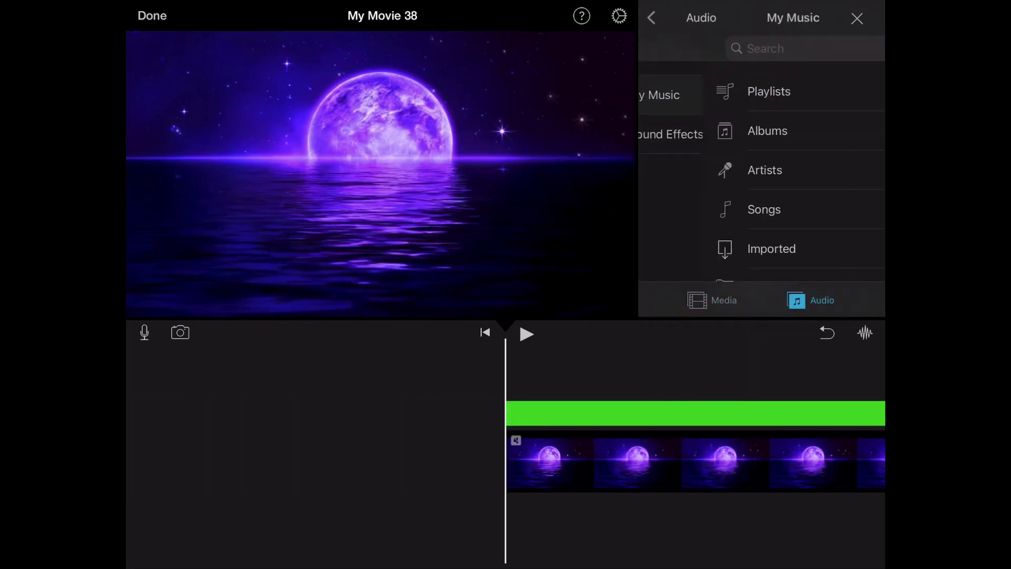
scroll(761, 174, down, 2)
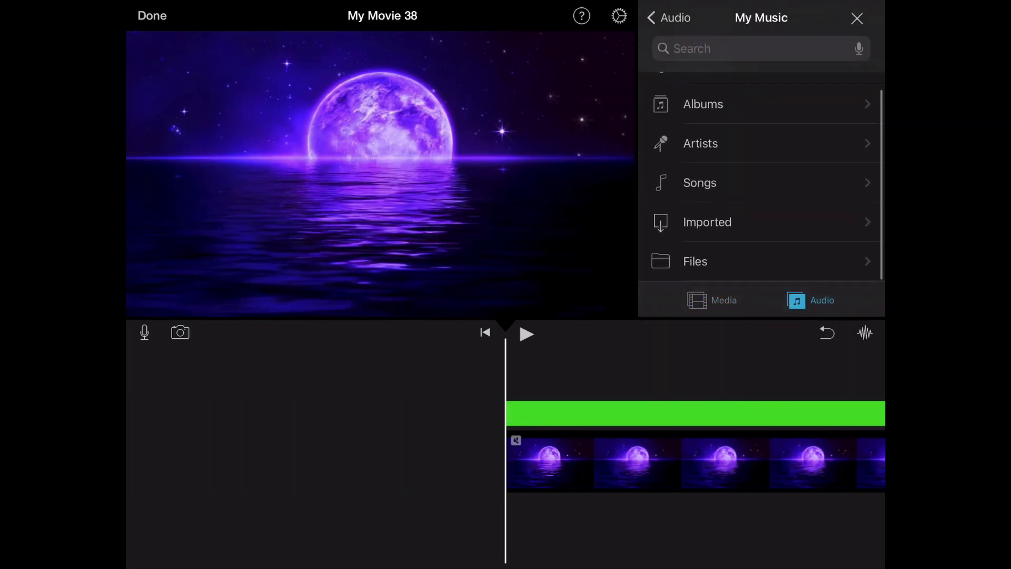
click(695, 260)
click(368, 112)
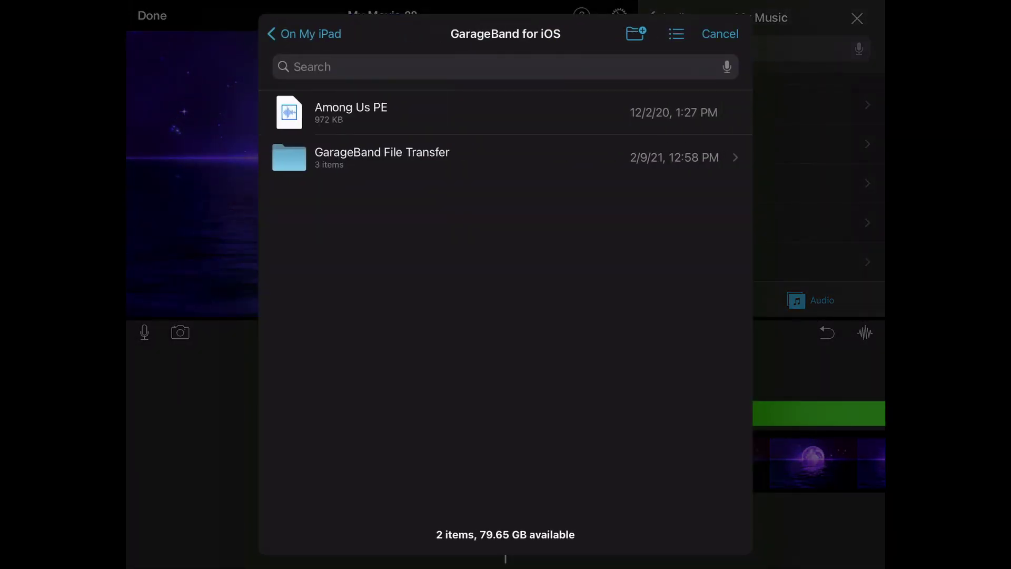
click(351, 113)
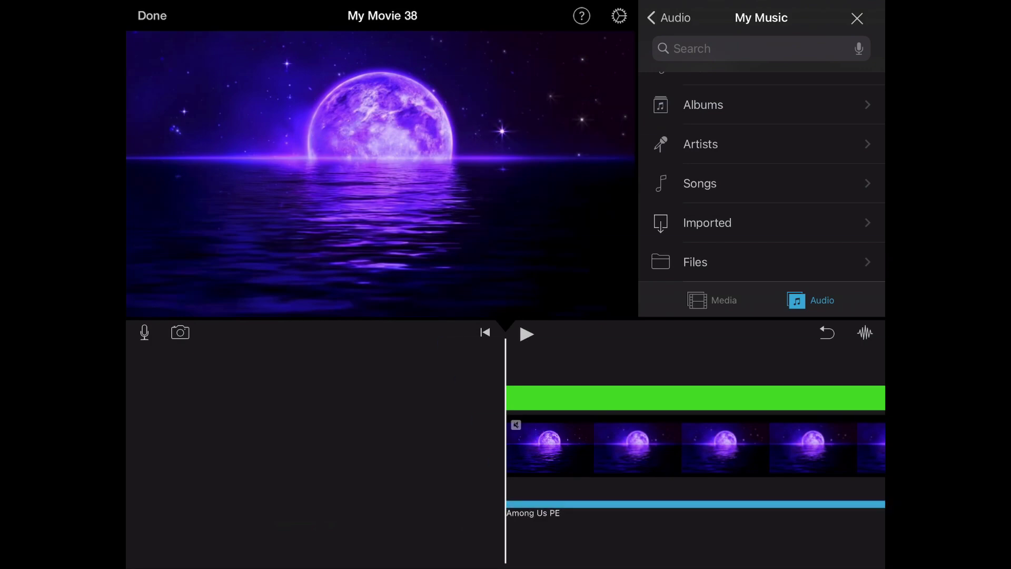
- Duplicate the Among Us PE audio and move the copy to start just before the first one ends
key(space)
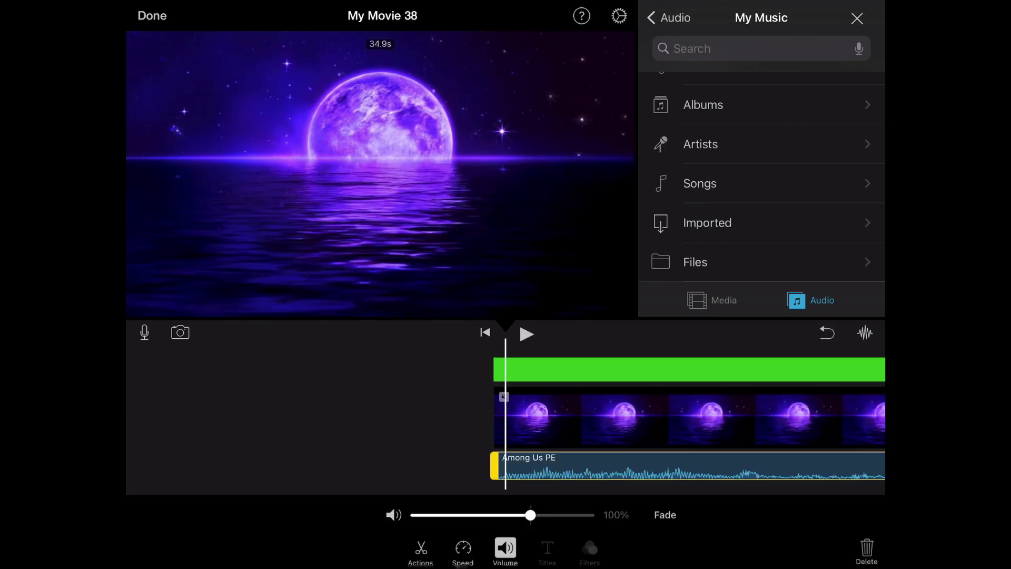
click(420, 548)
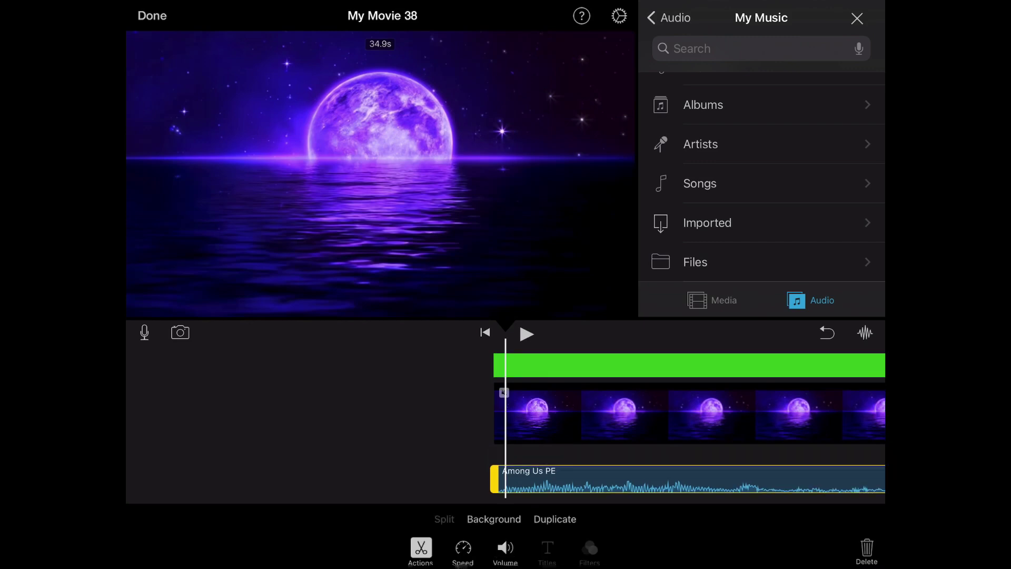
click(555, 519)
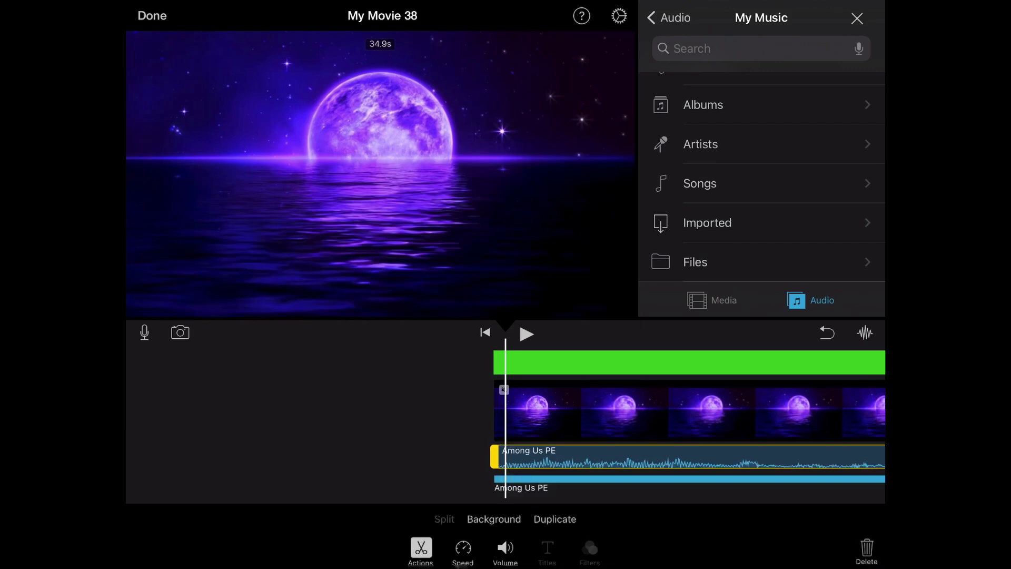
drag(527, 484, 874, 509)
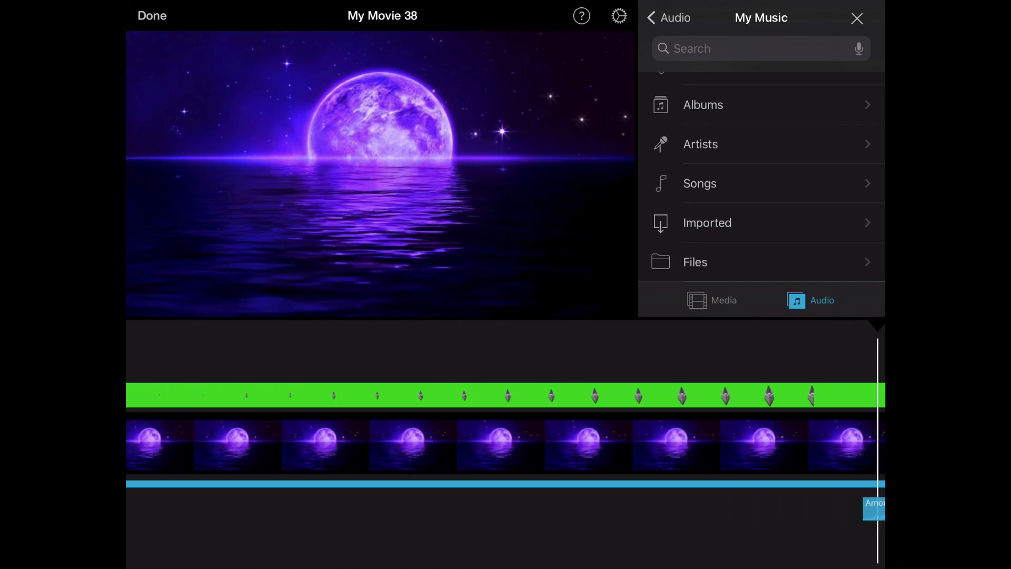
drag(874, 508, 636, 532)
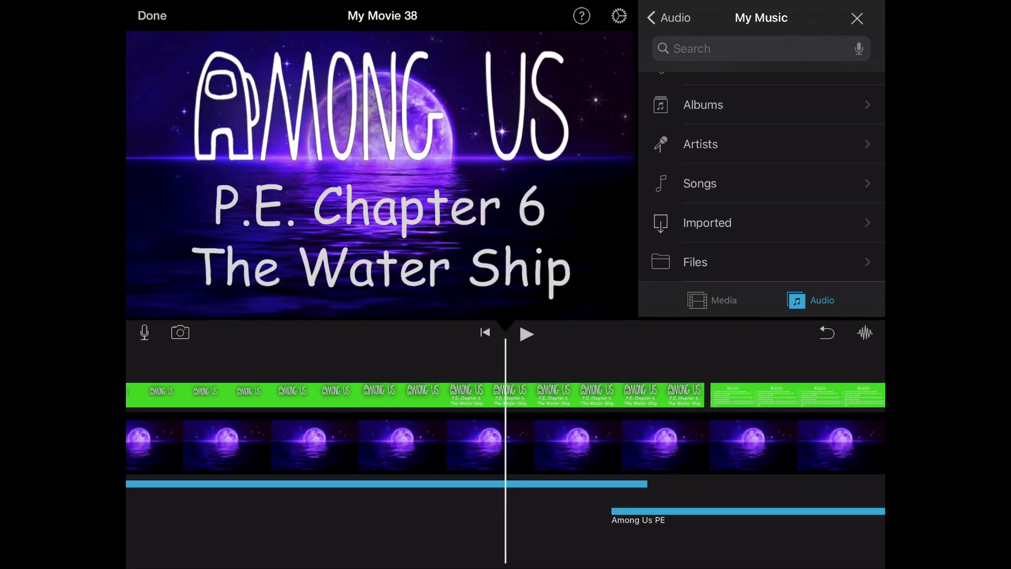
- Play the movie through the Rules section and stop at the end of the GOOD LUCK! overlay
key(space)
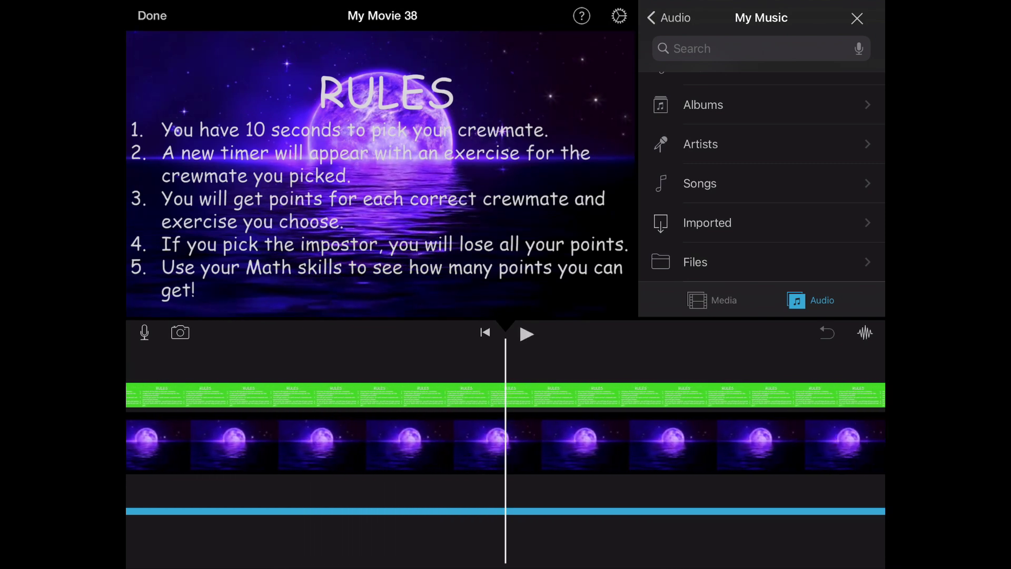
key(space)
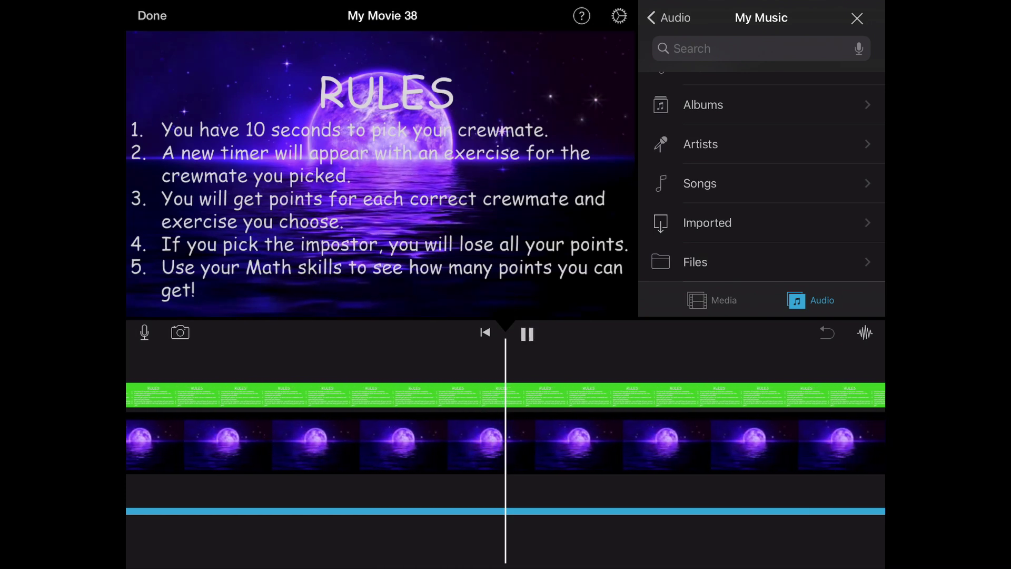
key(space)
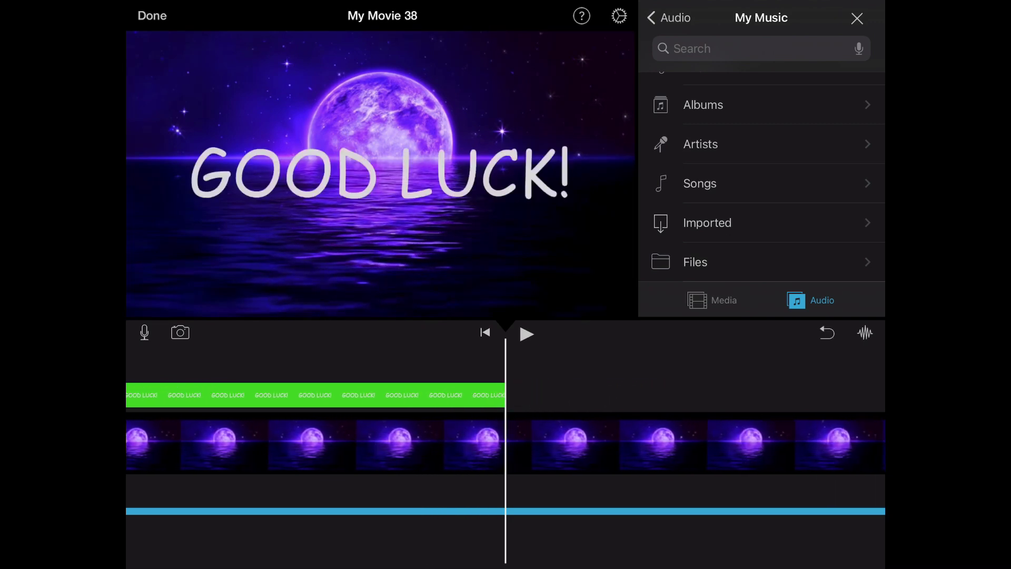
- Split the moon background clip at the end of the GOOD LUCK! overlay
click(664, 446)
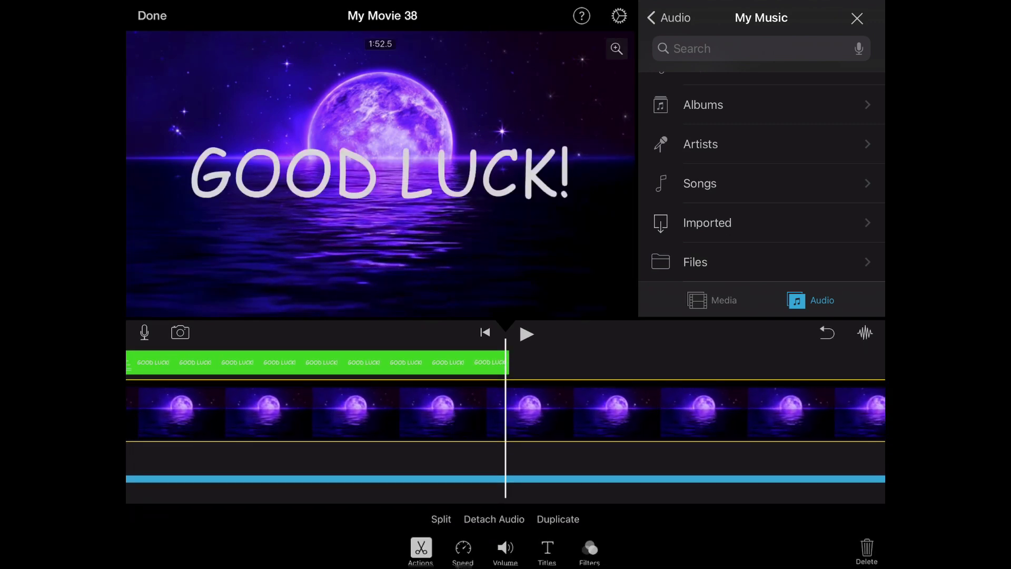
click(441, 519)
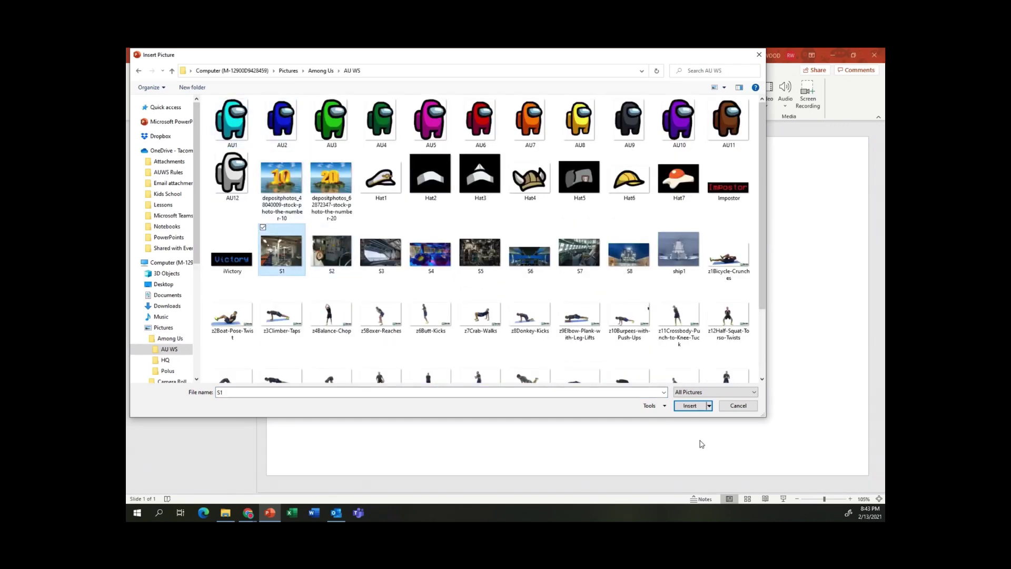
- In PowerPoint, insert the S1 picture from the AU WS folder and apply the design idea that fills the whole slide with it
click(691, 406)
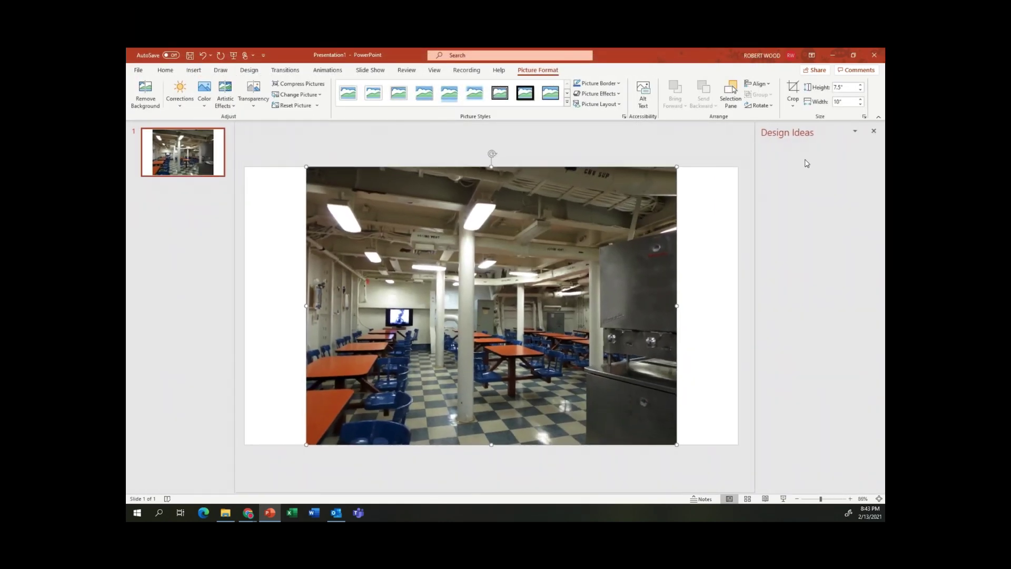
click(809, 166)
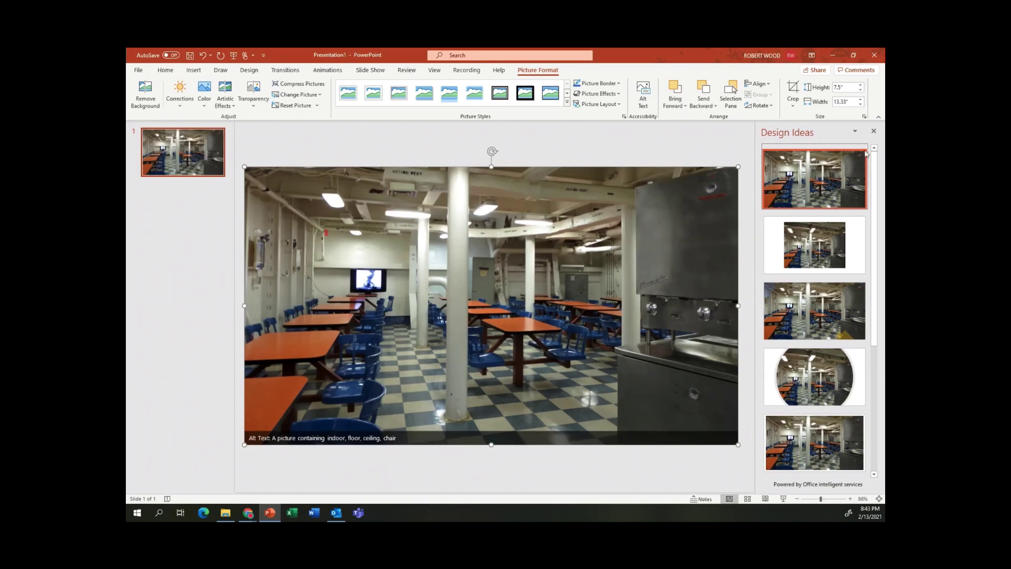
click(875, 132)
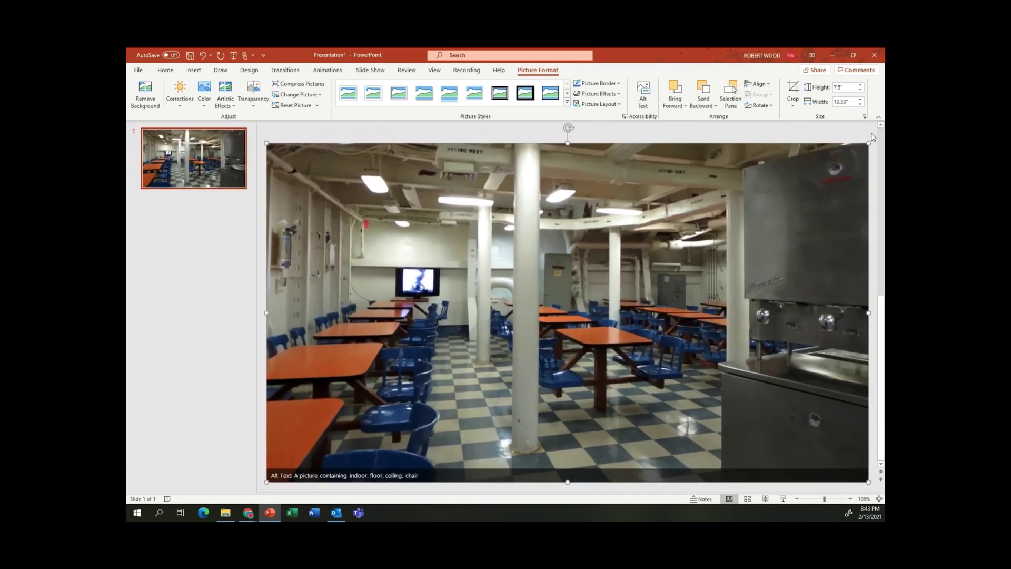
- Insert the AUWS 10 Sec CD### video from OneDrive and shrink it to about 1.92" high by 3.41" wide at the slide's top centre
click(194, 70)
click(766, 102)
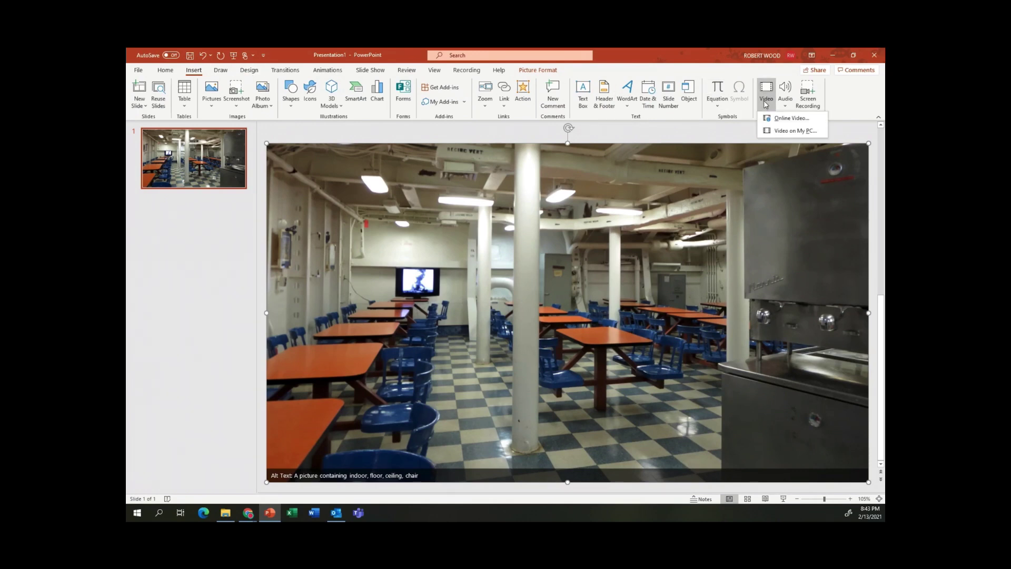
click(785, 131)
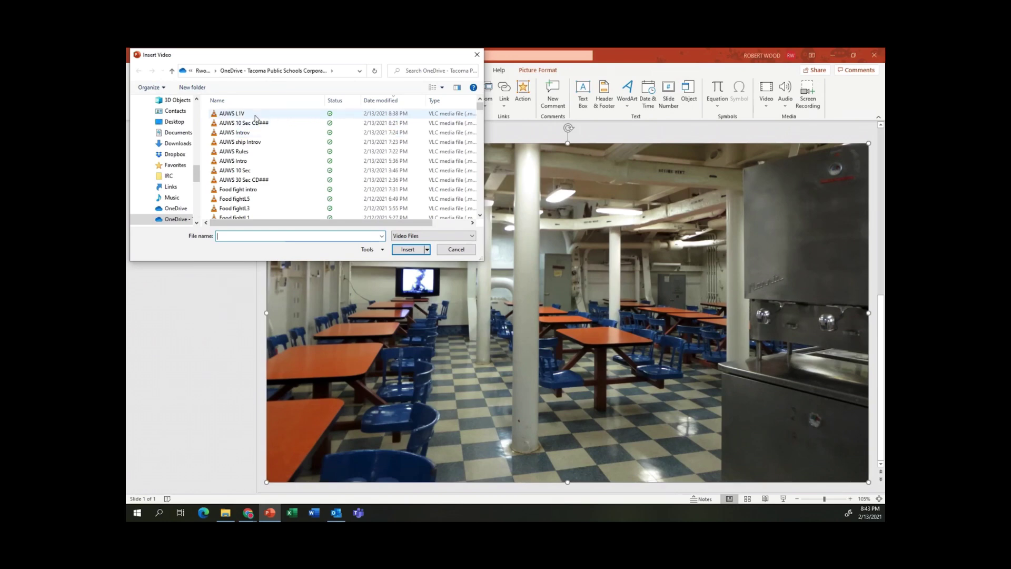
click(243, 123)
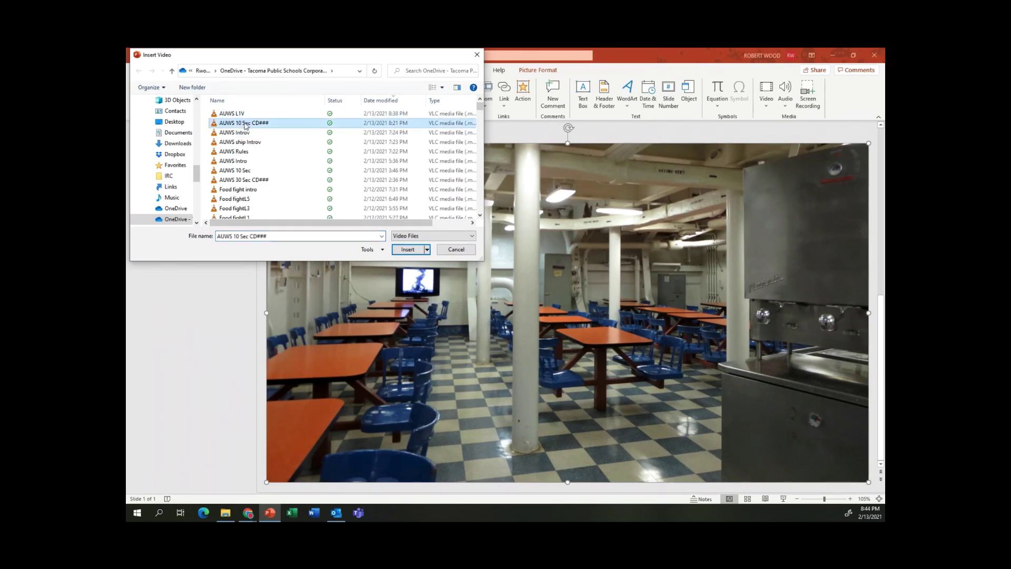
click(411, 249)
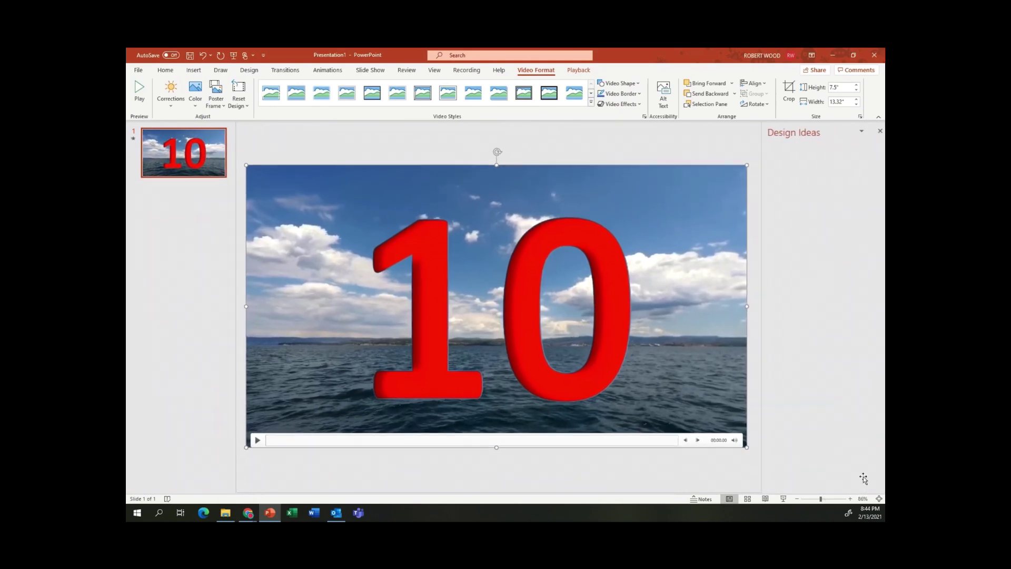
click(874, 131)
drag(869, 483, 629, 200)
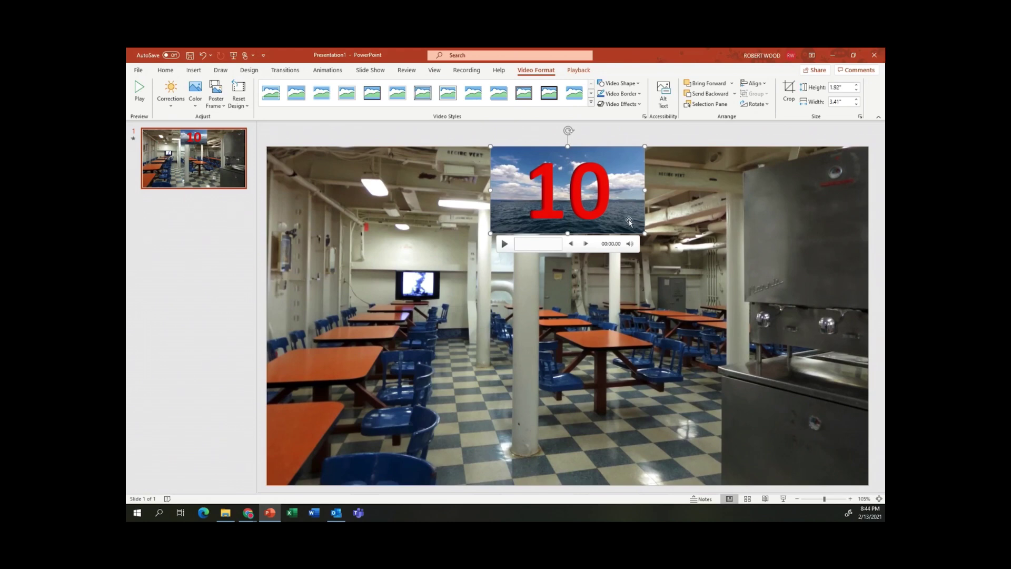
- Insert the green AU4 character, shrink it to about 5.47" high by 4.09" wide, and place it on the slide's left side
click(194, 70)
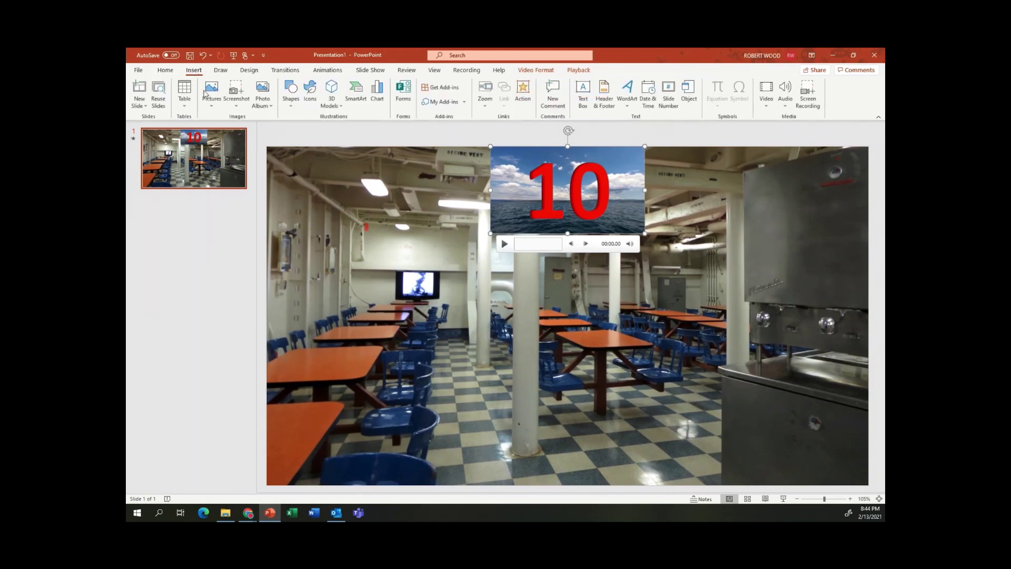
click(213, 97)
click(230, 135)
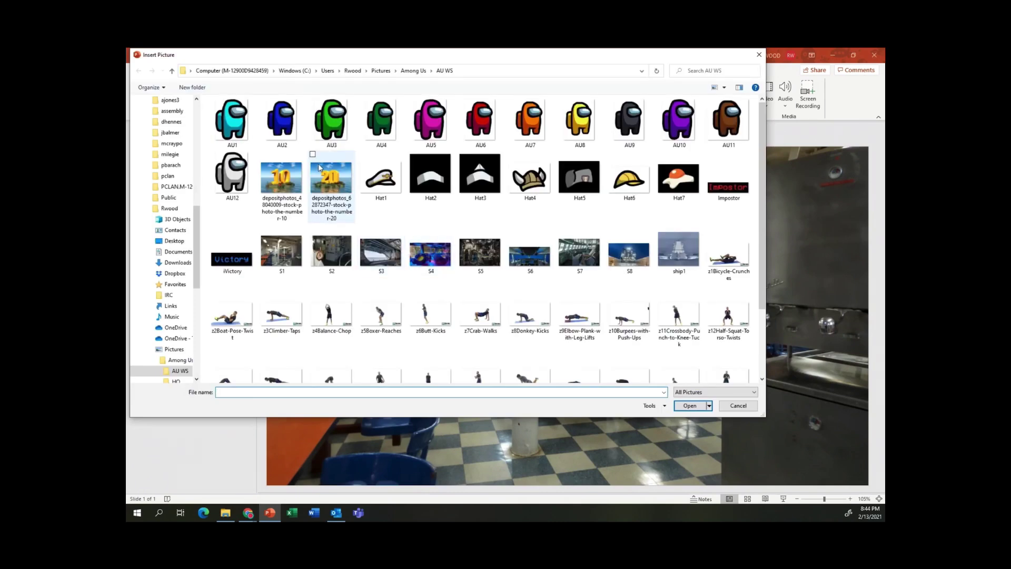
click(371, 130)
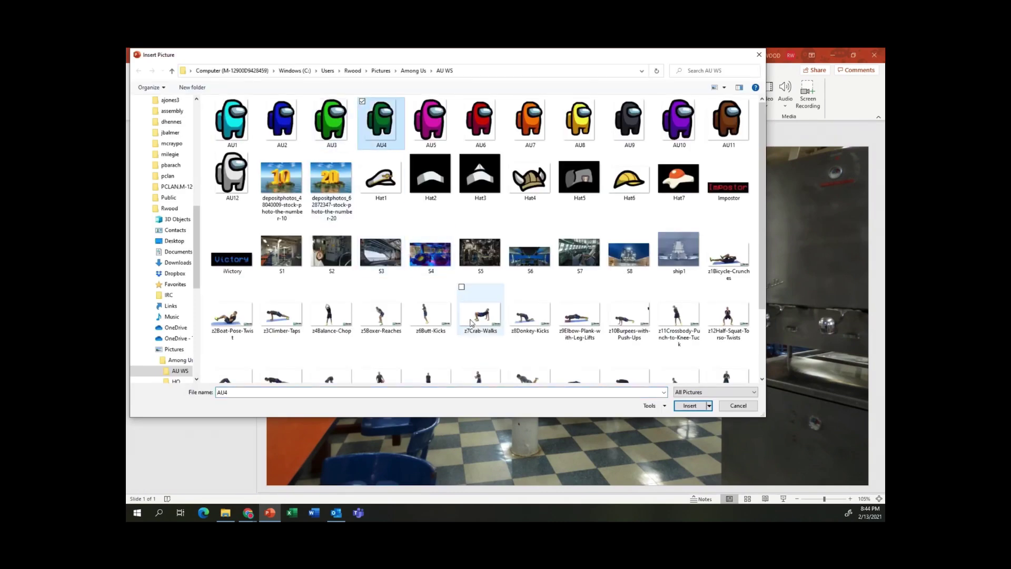
click(690, 406)
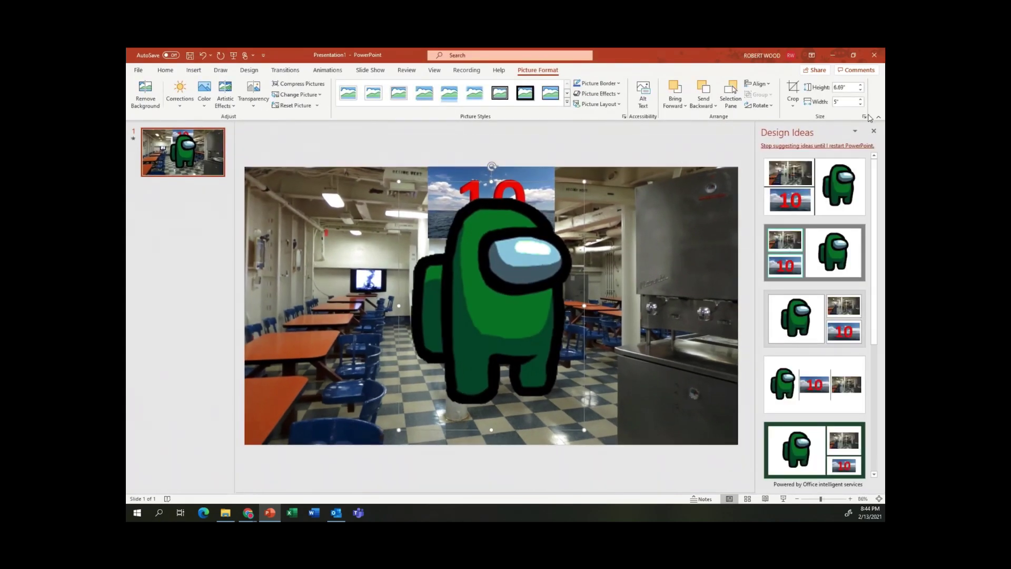
click(876, 129)
drag(680, 154, 640, 210)
drag(566, 328, 400, 358)
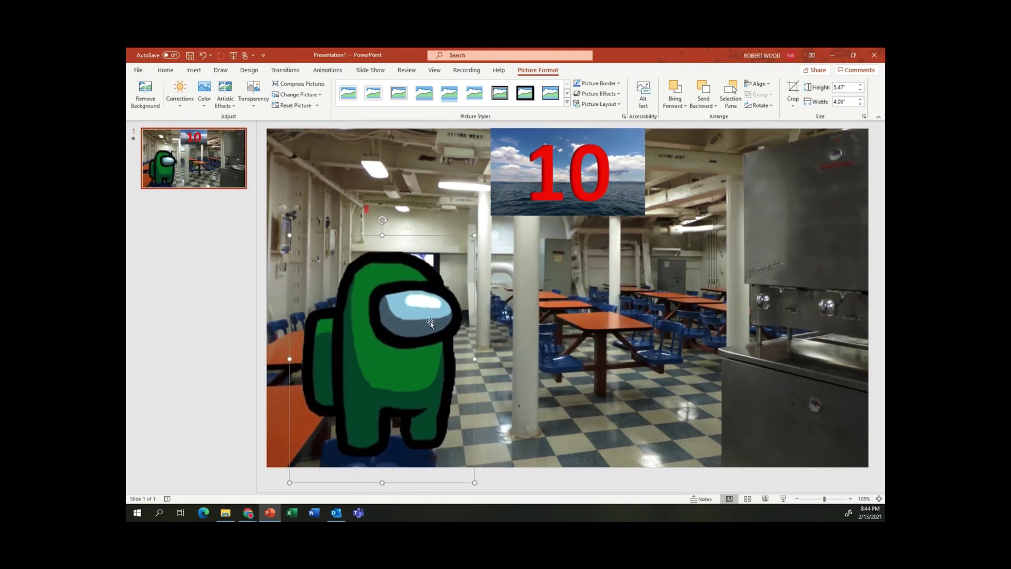
- Insert the orange AU7 character, shrink it to about 5.47" high by 4.09" wide, and place it on the slide's right side
click(199, 72)
click(216, 101)
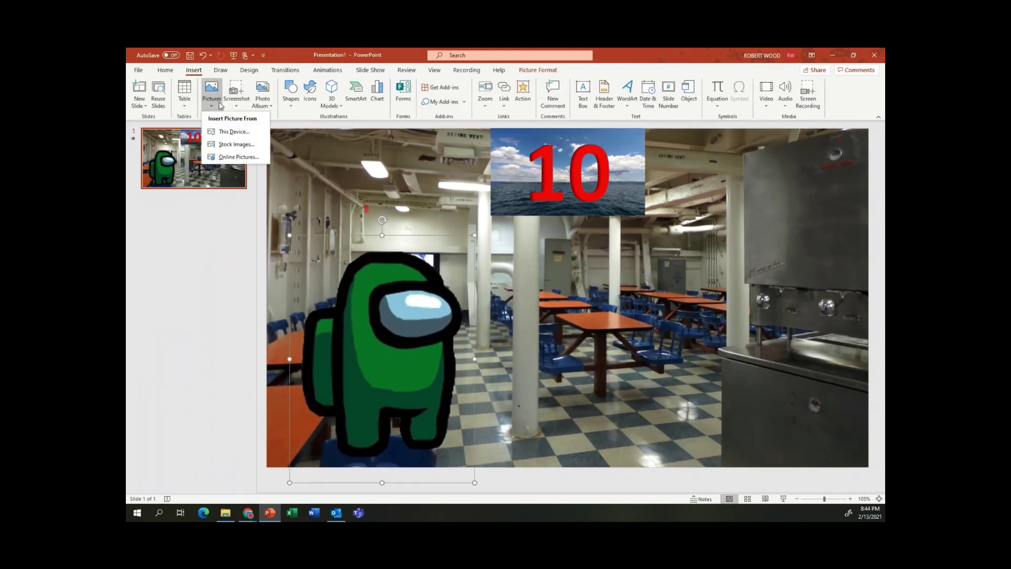
click(235, 130)
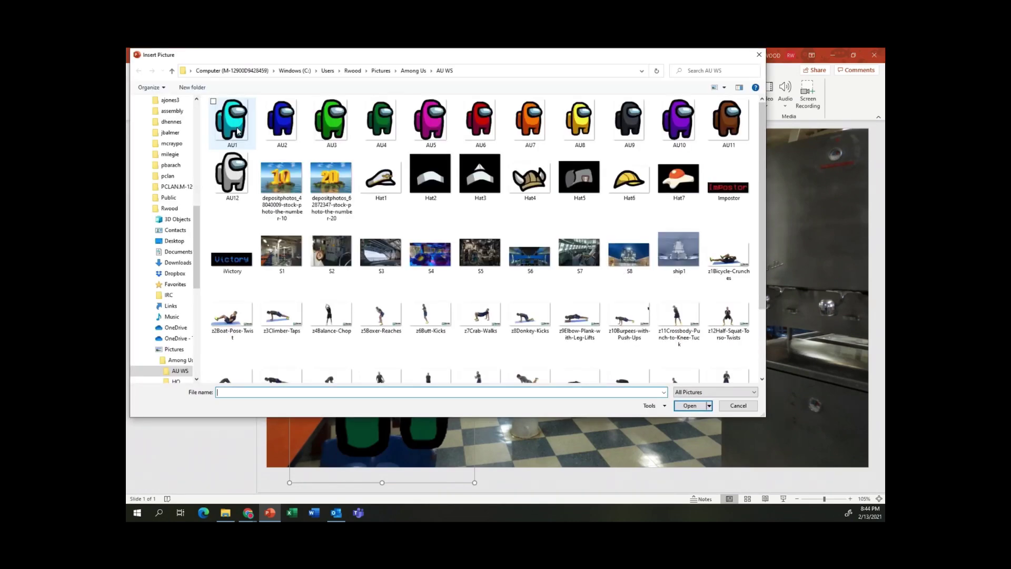
click(529, 120)
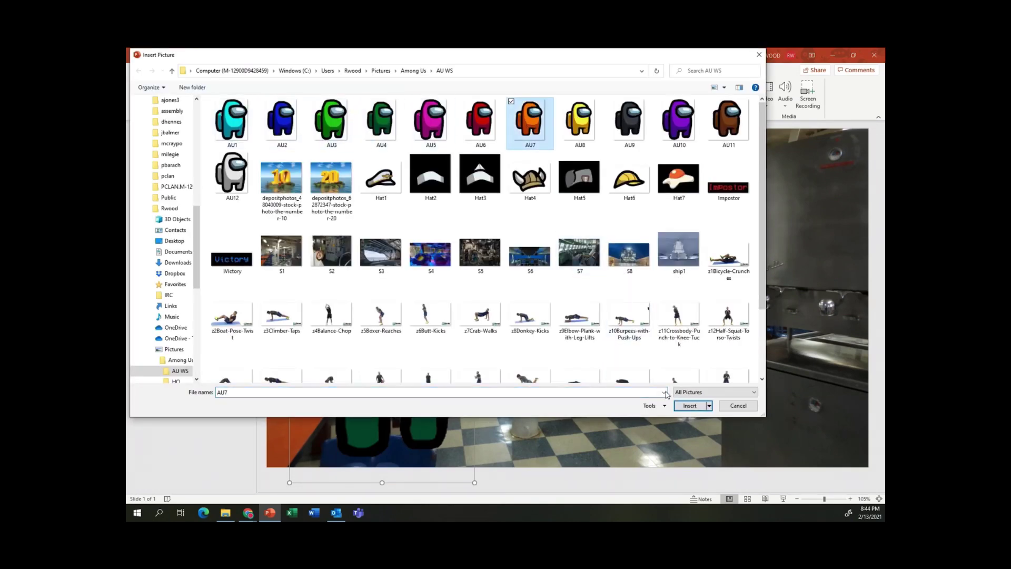
click(682, 408)
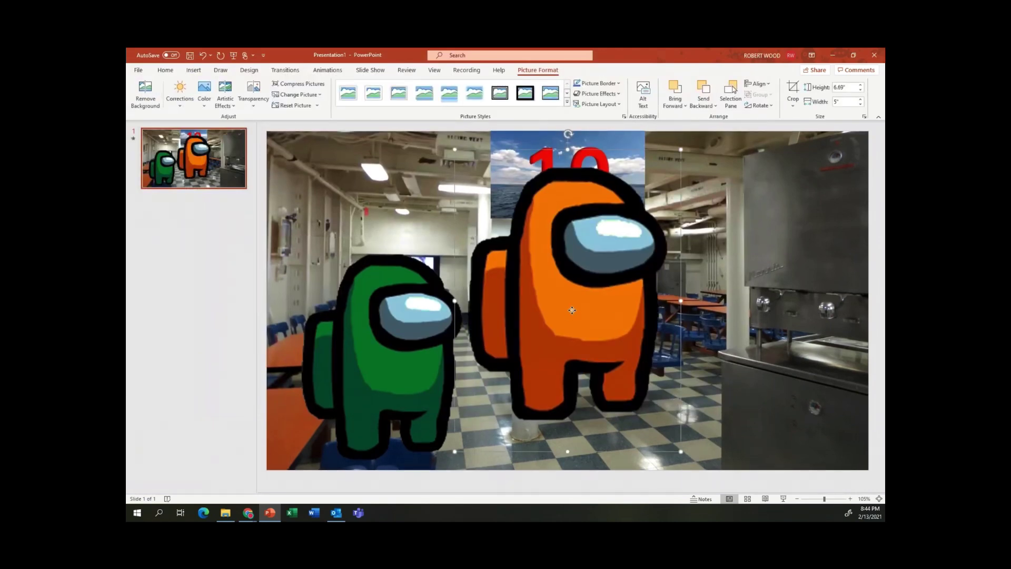
drag(571, 312, 666, 328)
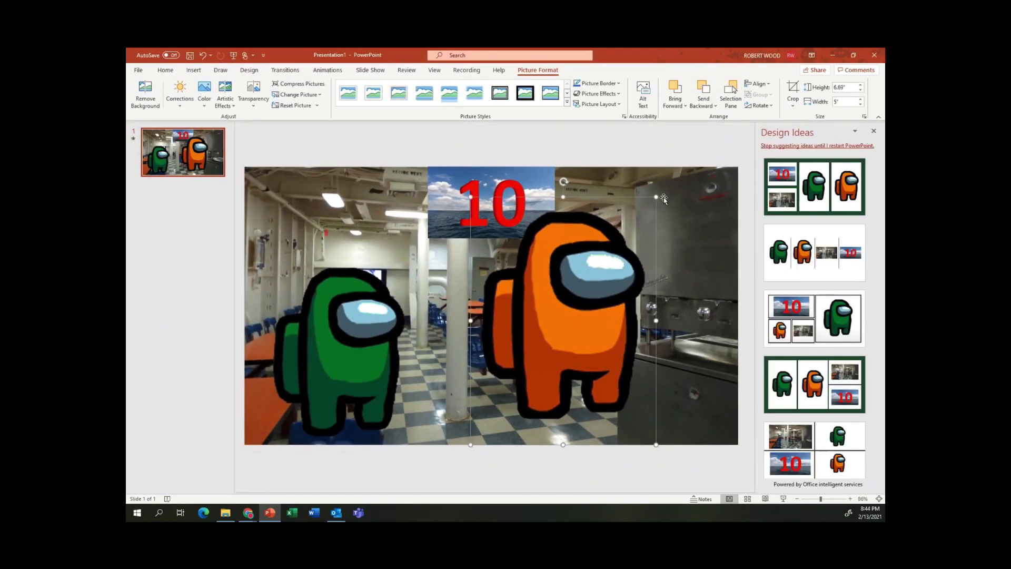
drag(656, 198, 607, 243)
click(874, 131)
drag(663, 342, 752, 340)
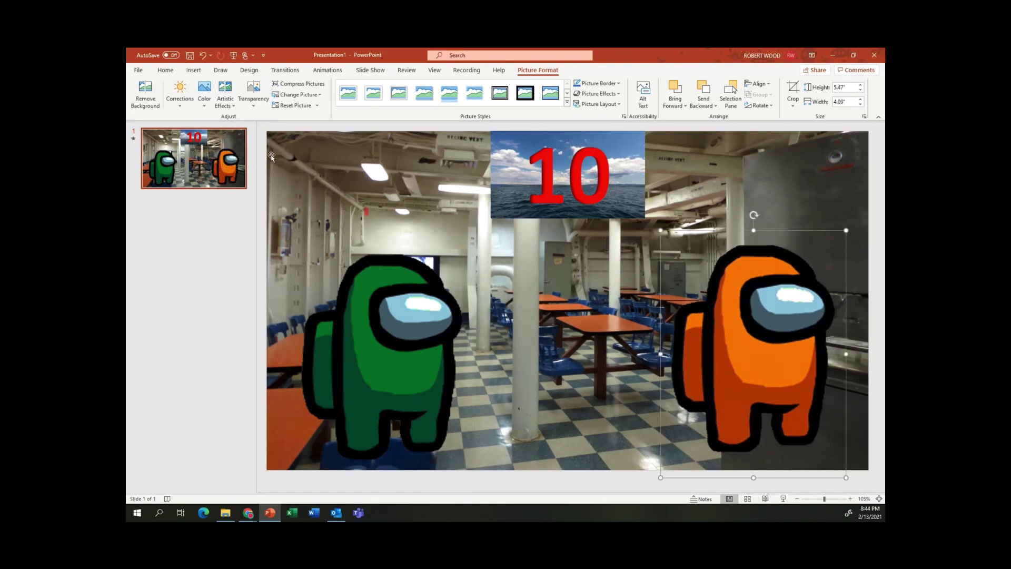
- Insert the dark grey AU9 character, shrink it to about 5.24" high by 3.91" wide, and place it between the other two characters
click(194, 70)
click(211, 102)
click(234, 132)
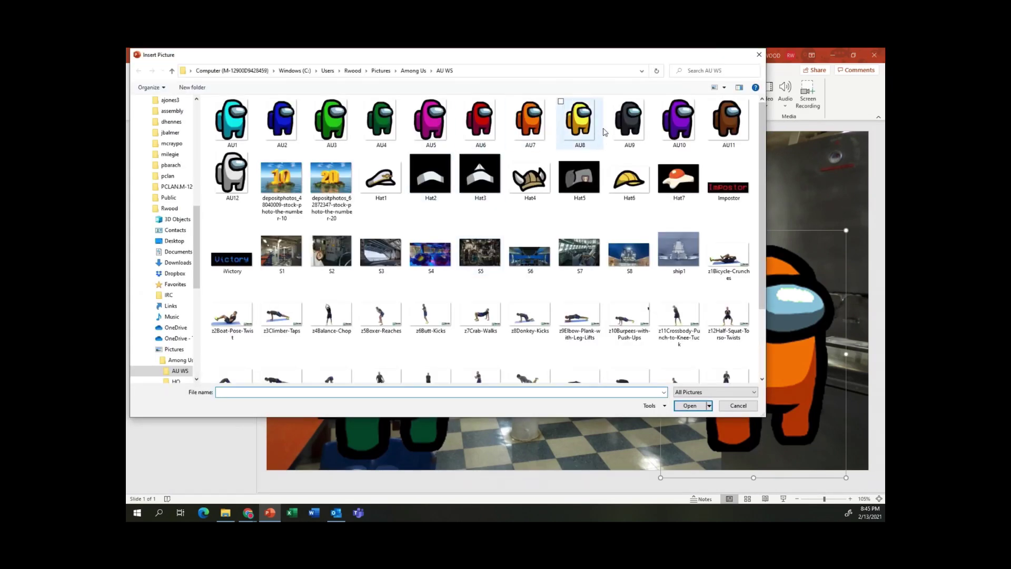
click(629, 122)
click(690, 405)
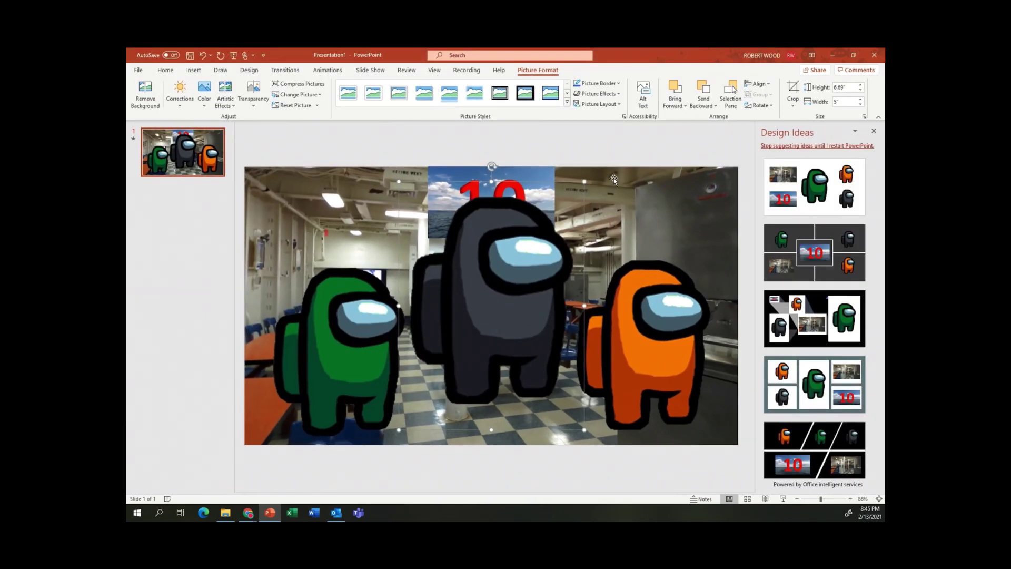
click(874, 131)
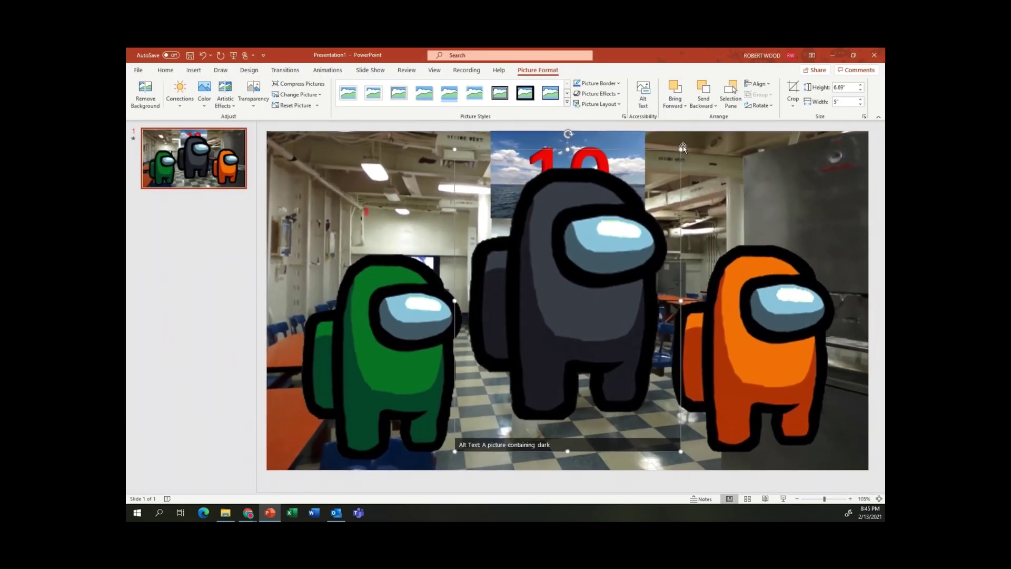
drag(681, 150, 627, 234)
drag(578, 298, 585, 323)
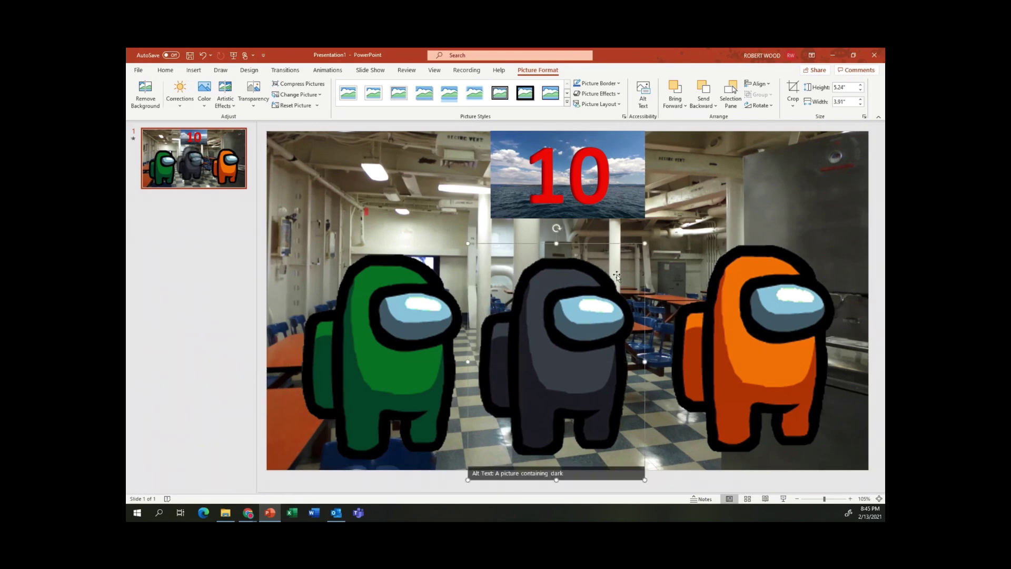
- Match the three characters' sizes, making the orange and green ones about 5.35" high by 4" wide, and nudge the green one into line
drag(646, 243, 648, 241)
click(773, 283)
drag(846, 230, 842, 235)
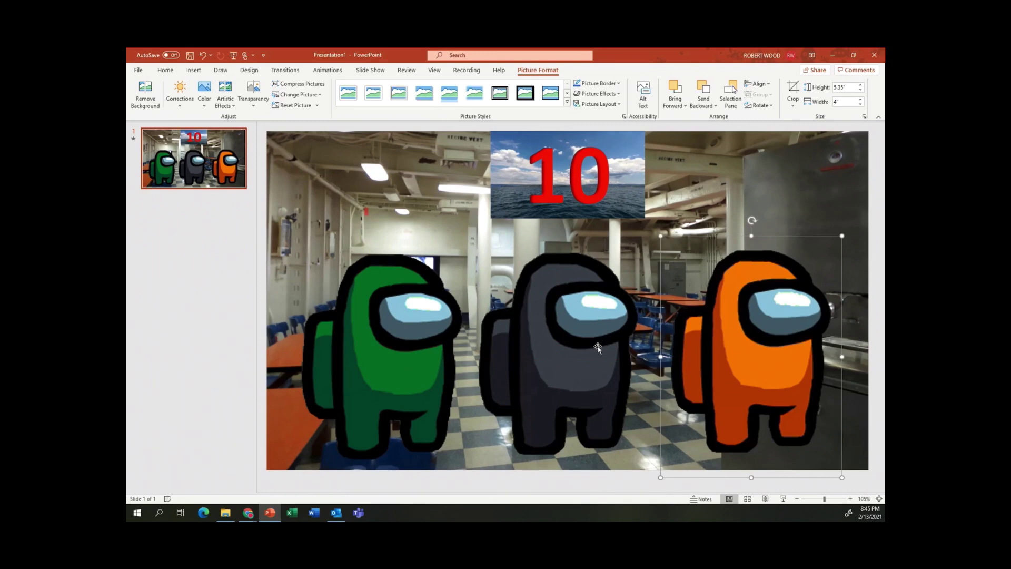
click(411, 337)
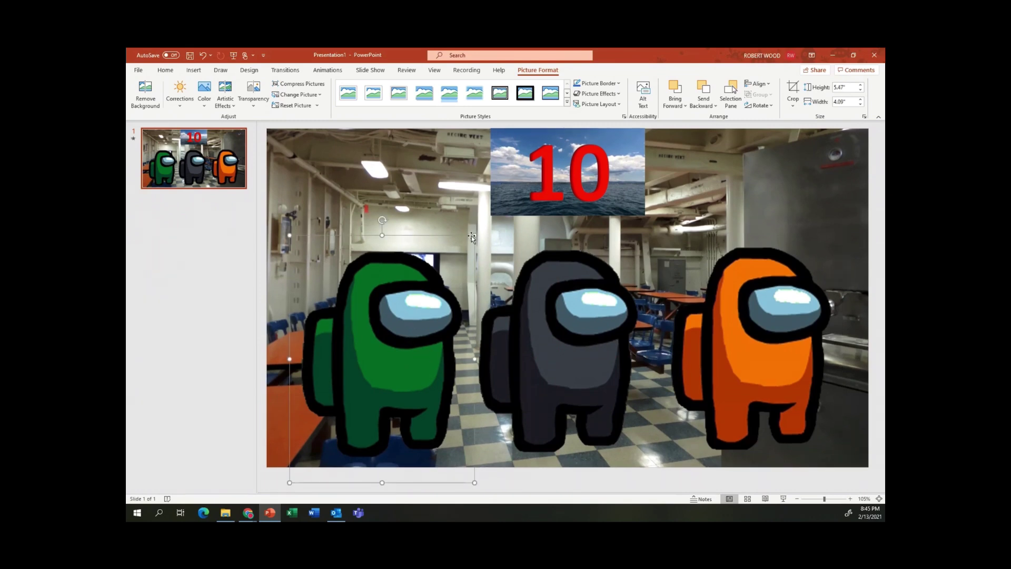
drag(472, 234, 470, 240)
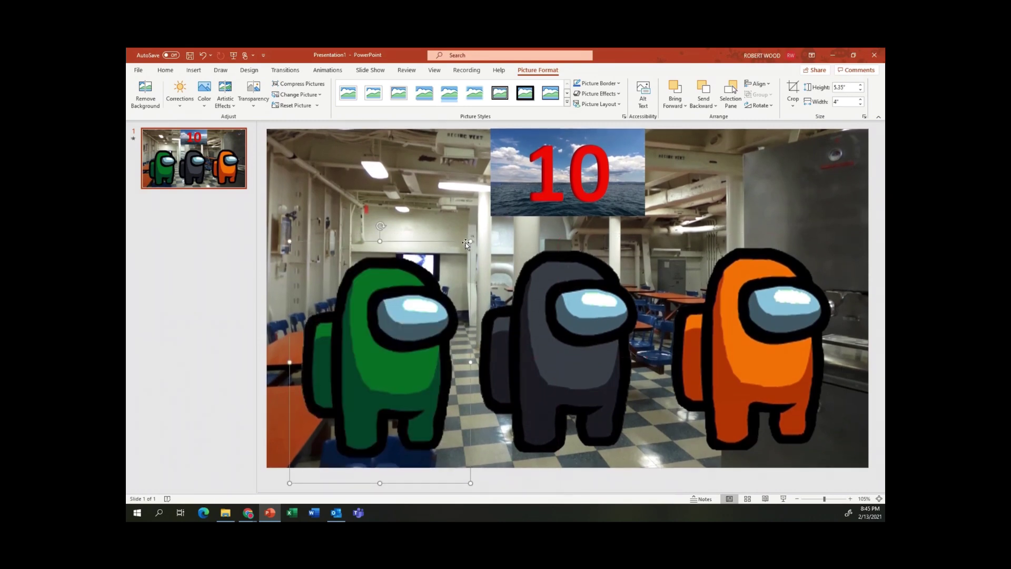
drag(397, 345, 394, 340)
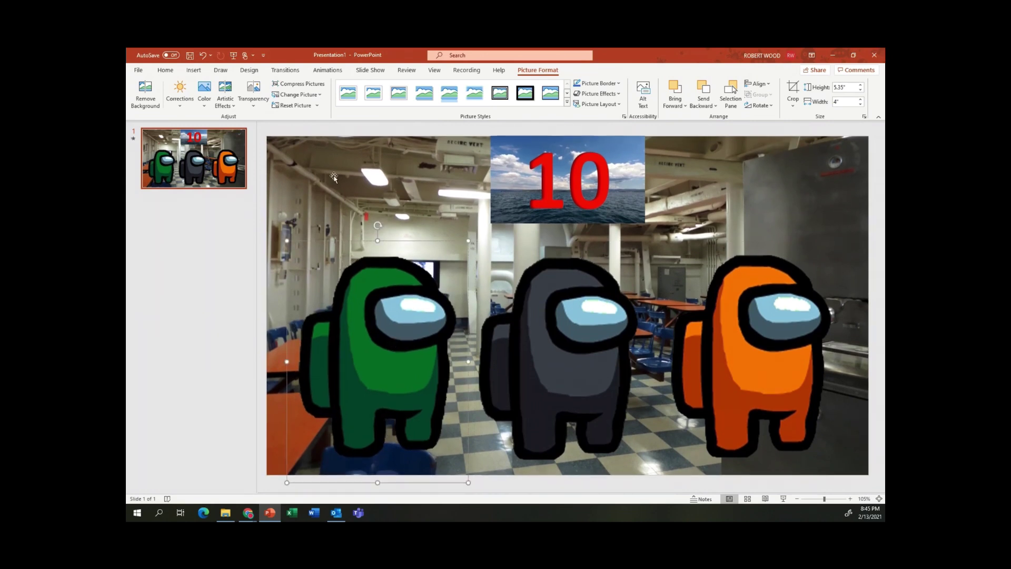
- Insert the Hat7 fried-egg picture and place it on the green character's head
click(194, 70)
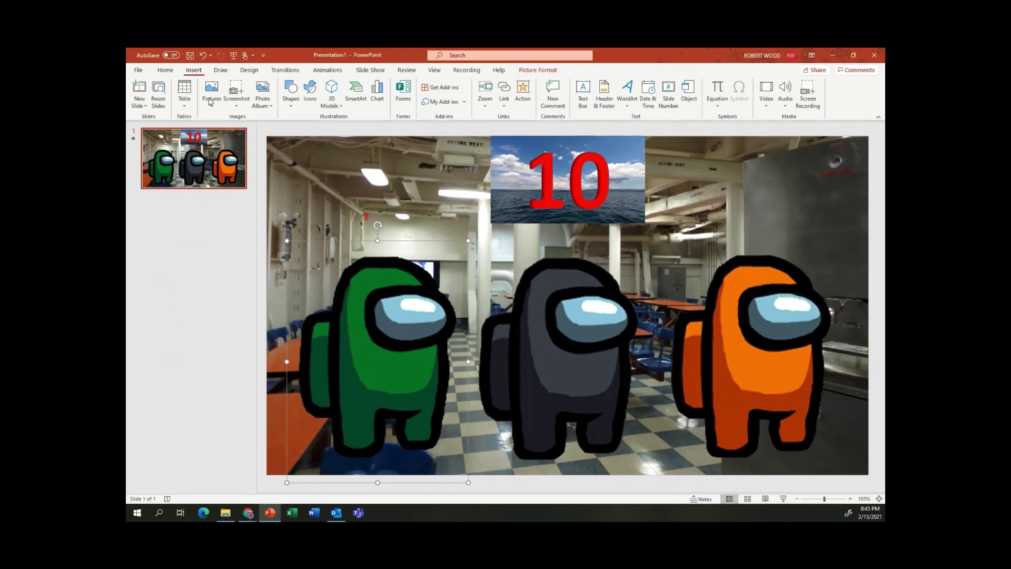
click(213, 107)
click(235, 133)
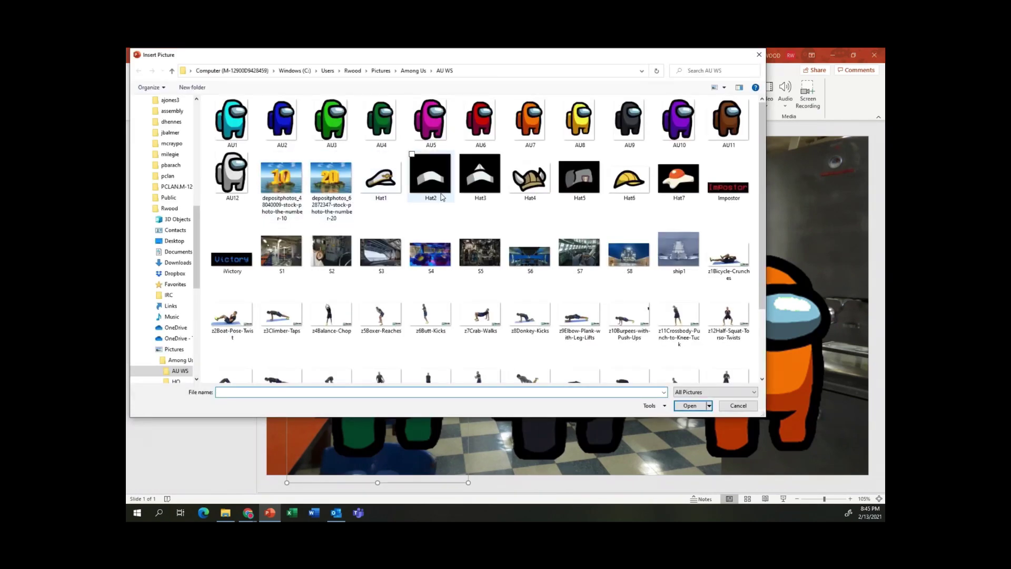
click(689, 178)
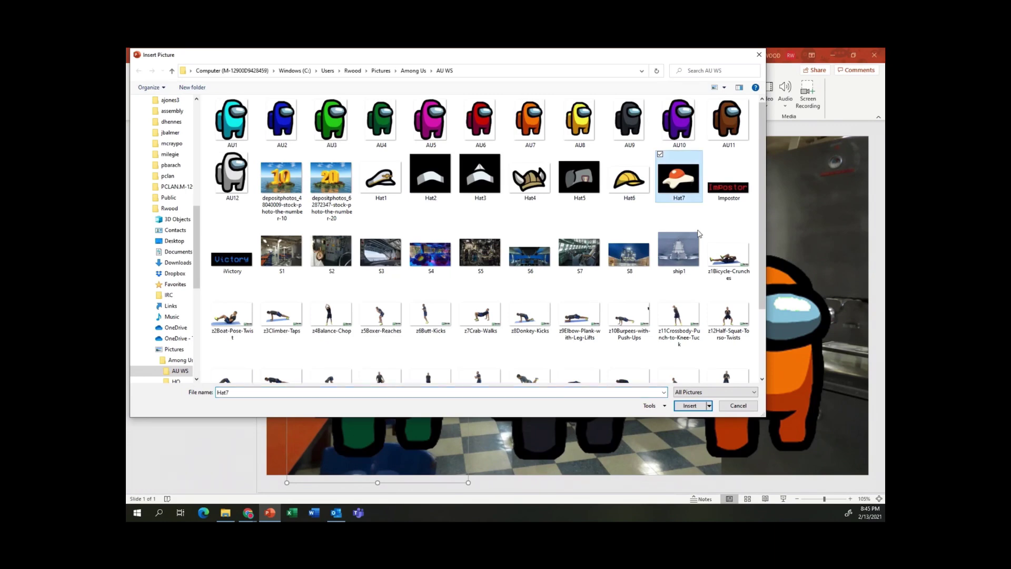
click(689, 406)
drag(574, 302, 381, 261)
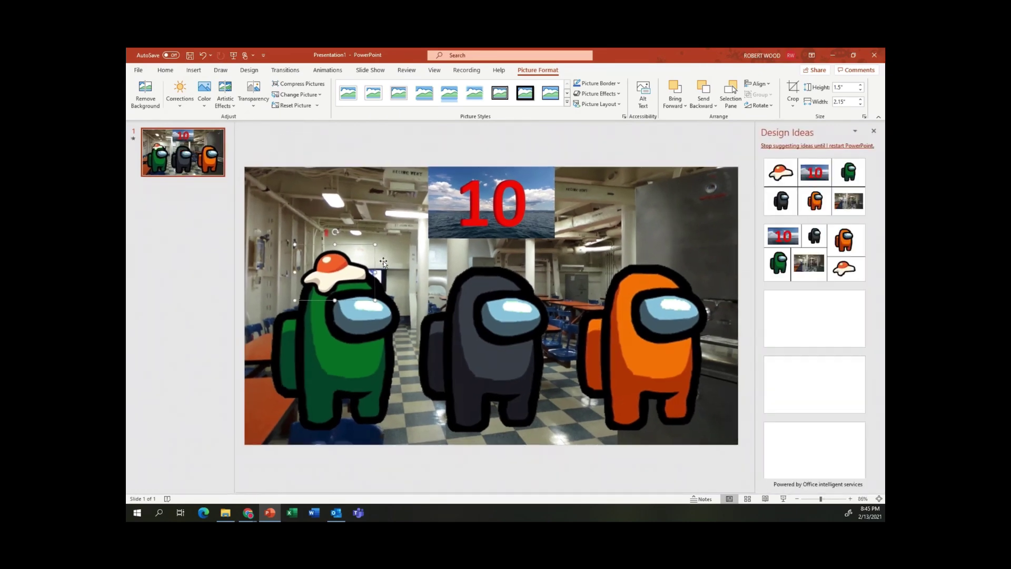
click(874, 132)
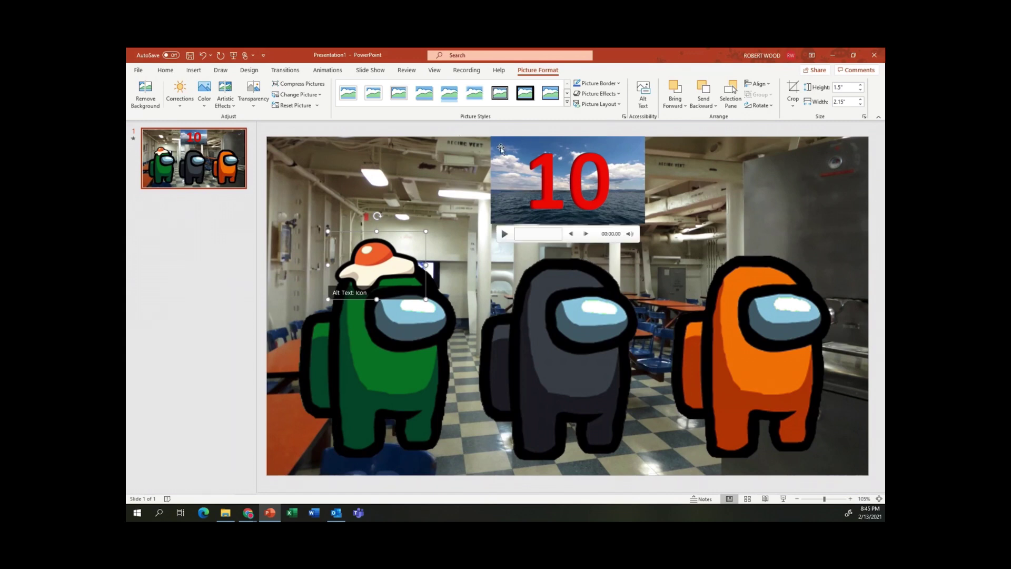
click(169, 72)
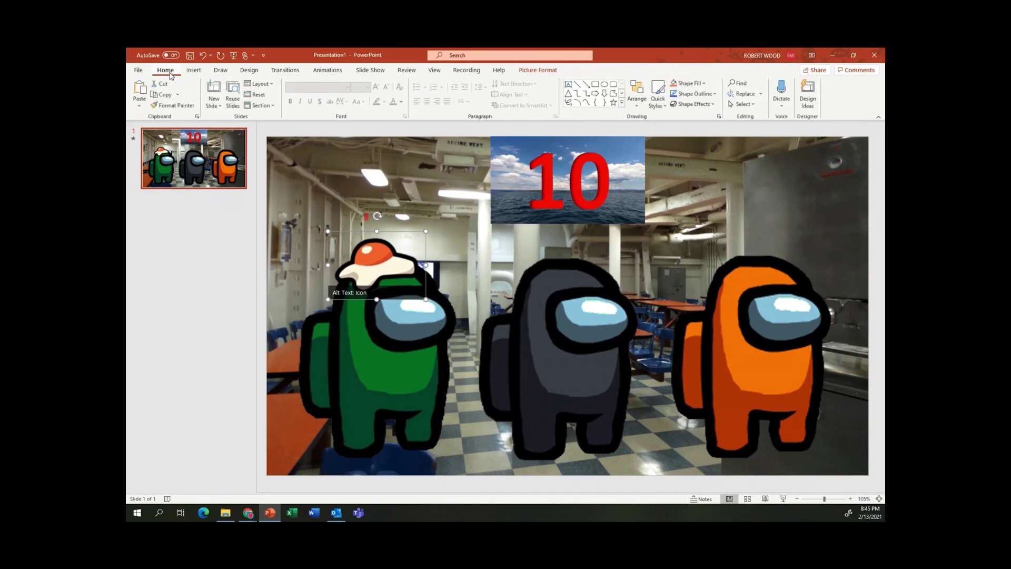
- Duplicate the finished character slide twice to make three identical slides
click(218, 107)
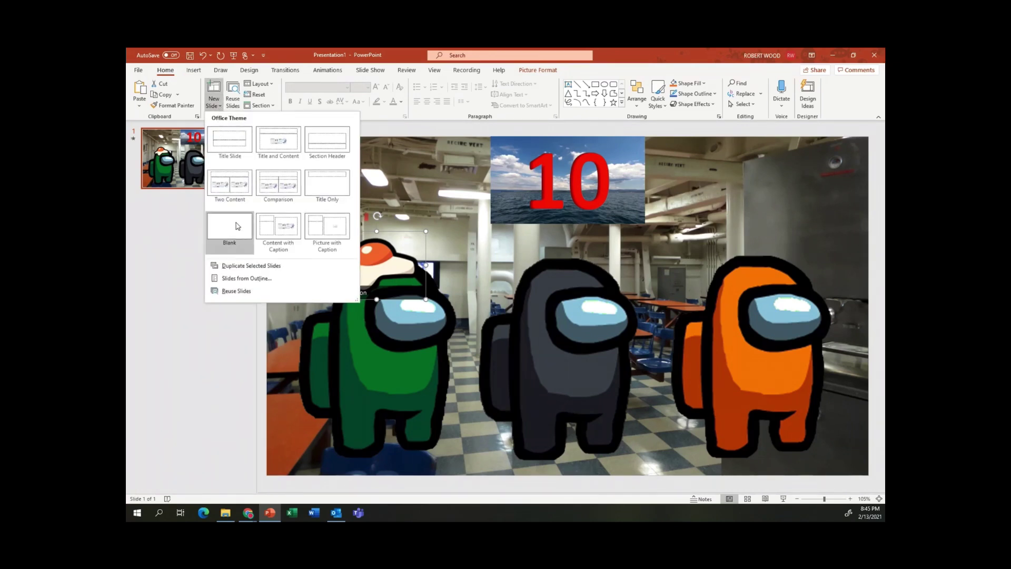
click(239, 264)
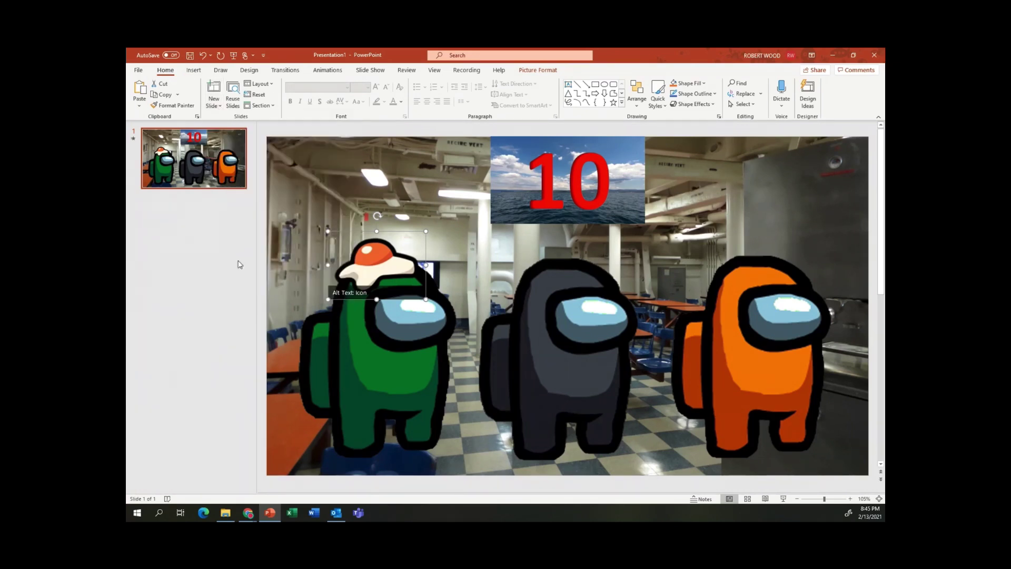
click(215, 105)
click(240, 265)
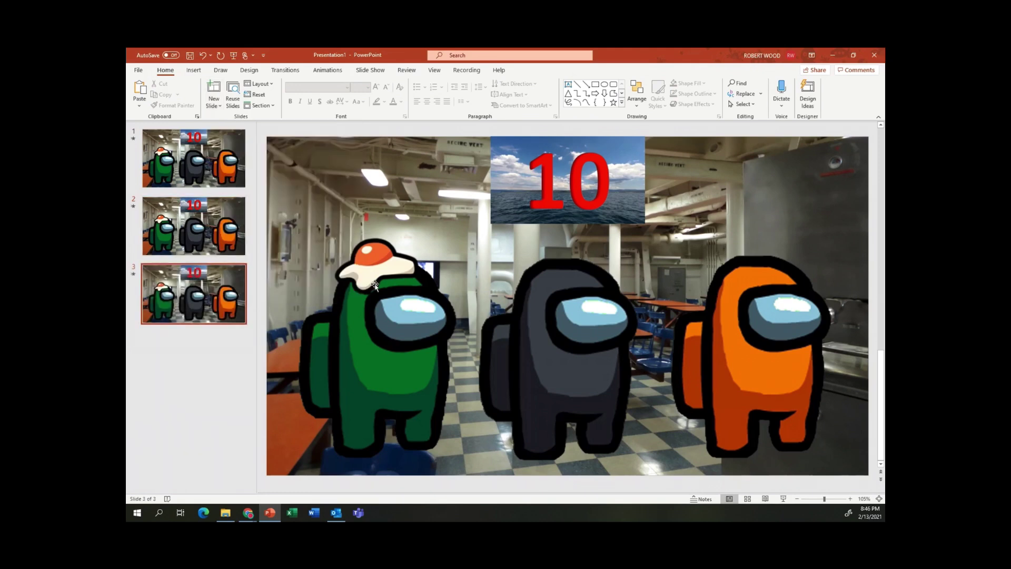
- Delete the 10-second countdown video from the second slide
click(194, 226)
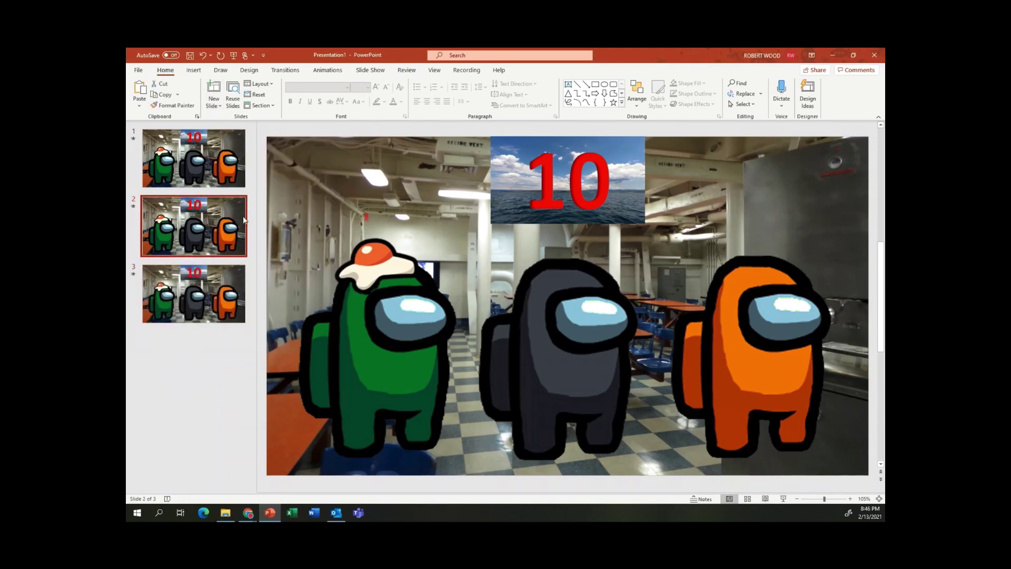
click(549, 190)
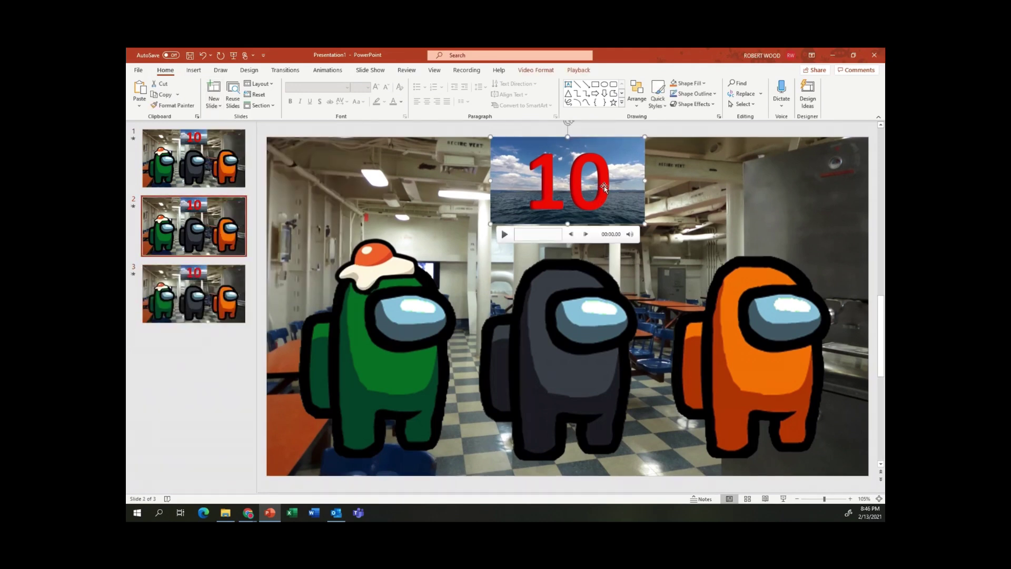
key(Delete)
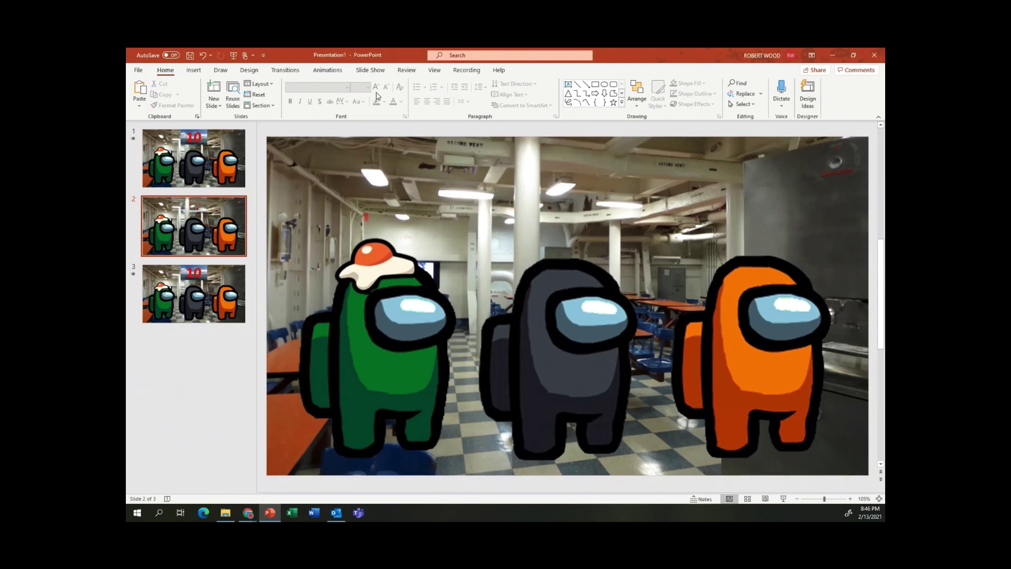
- Insert the AUWS 30 Sec CD### video on slide 2, shrink it to about 1.03" by 1.83", and place it at the slide's top centre
click(194, 70)
click(766, 93)
click(782, 133)
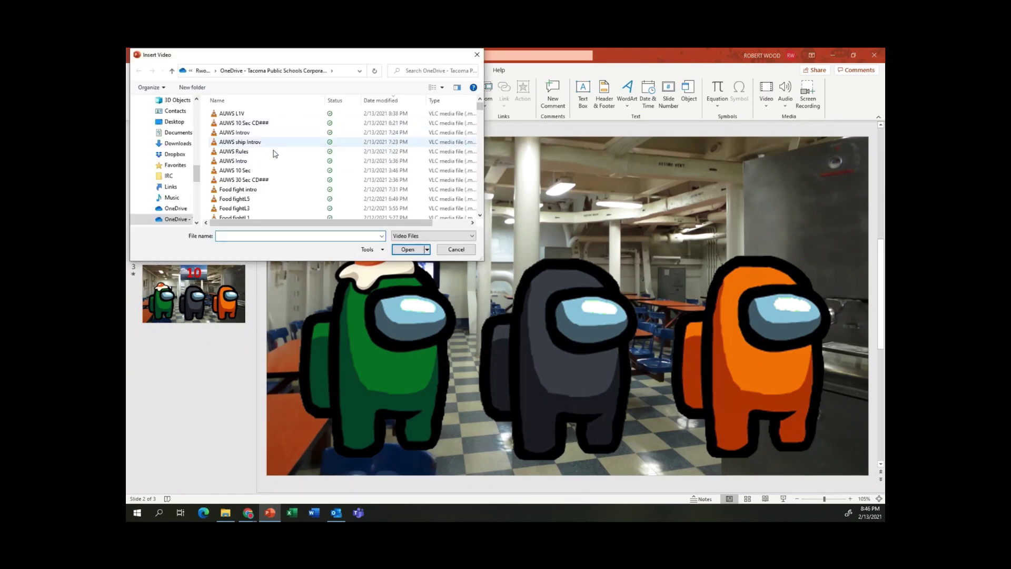
click(255, 180)
click(408, 250)
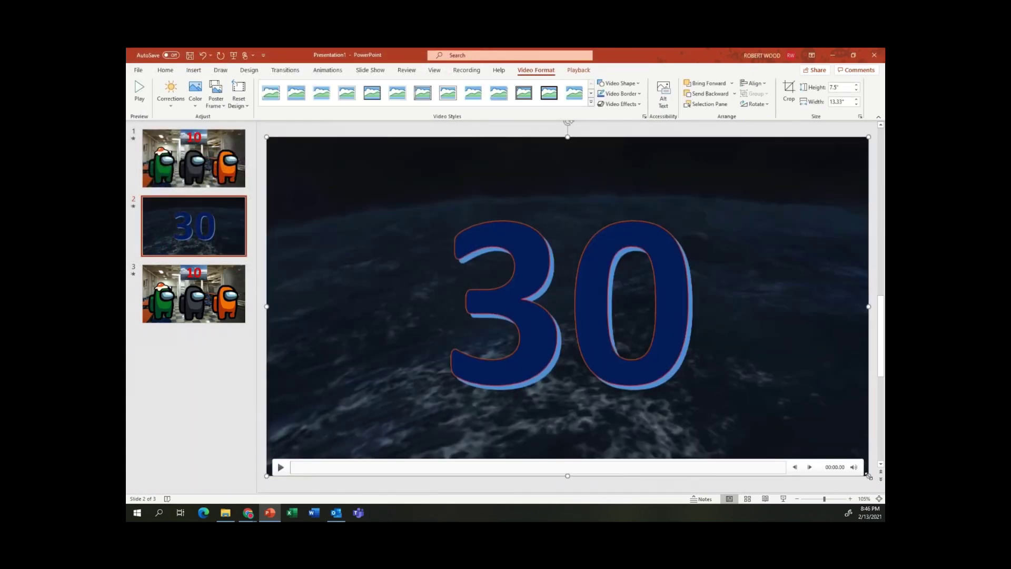
click(875, 131)
drag(866, 474, 584, 173)
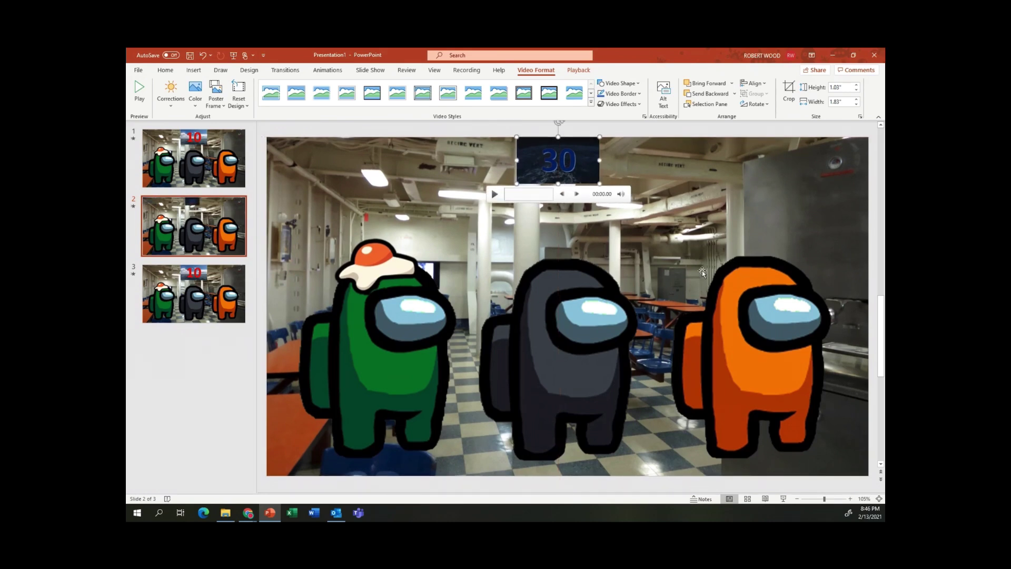
- Shrink the dark grey character on slide 2 to a small icon and place it just below the 30-second countdown
click(723, 368)
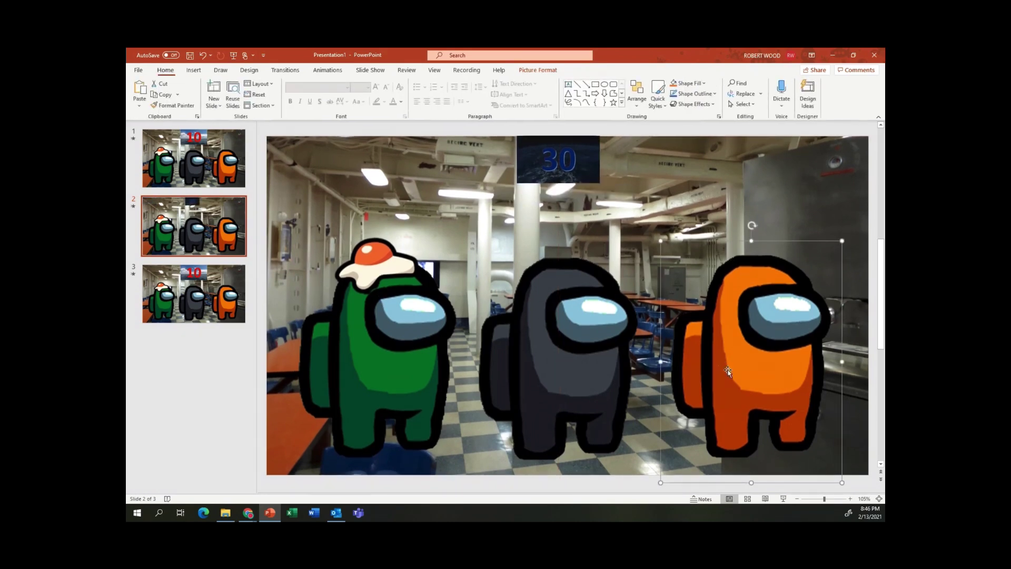
click(607, 392)
drag(648, 481, 556, 207)
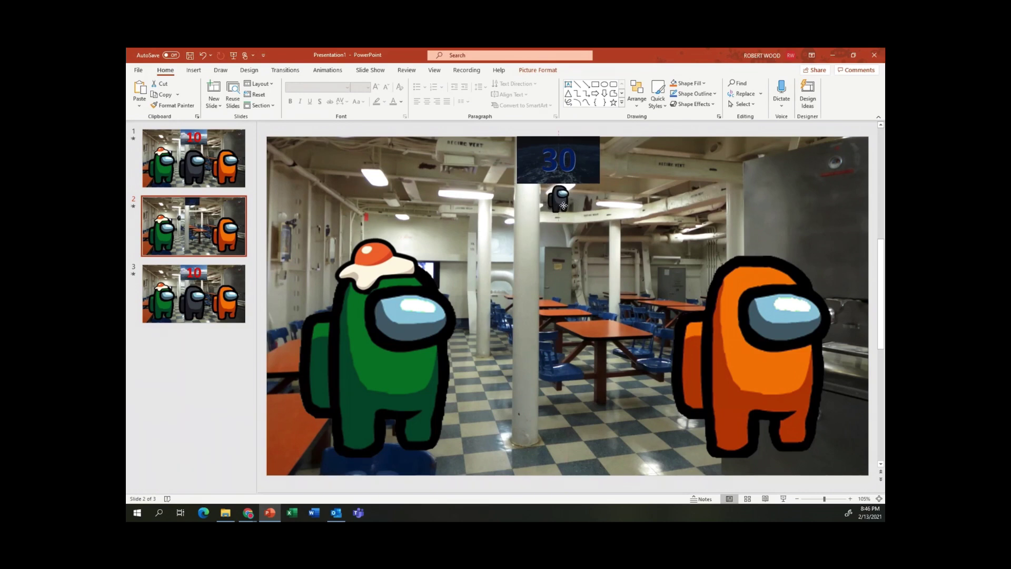
- Shrink the orange character to match the small grey one and place it level with it on the slide's right side
click(797, 417)
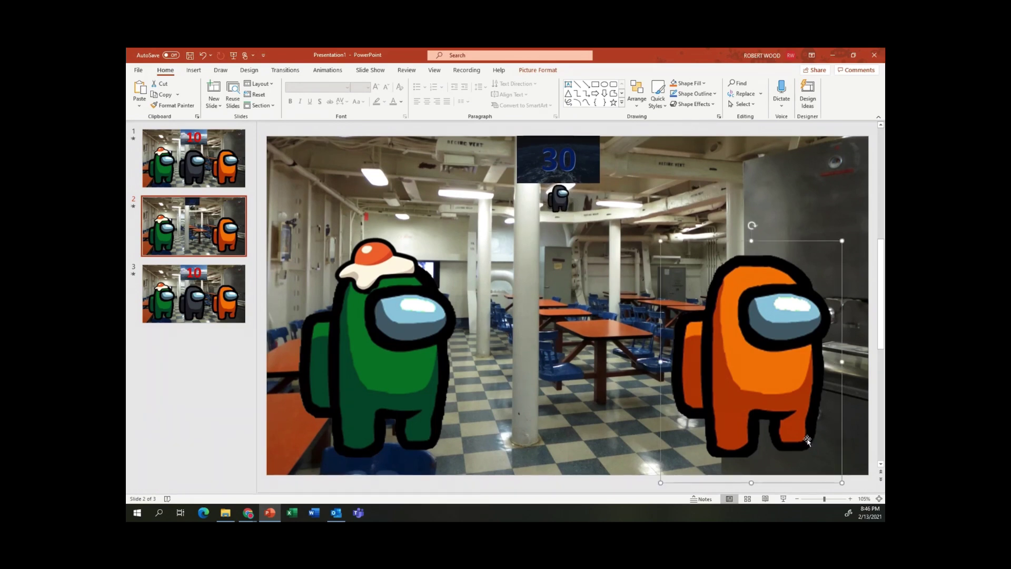
drag(842, 482, 673, 270)
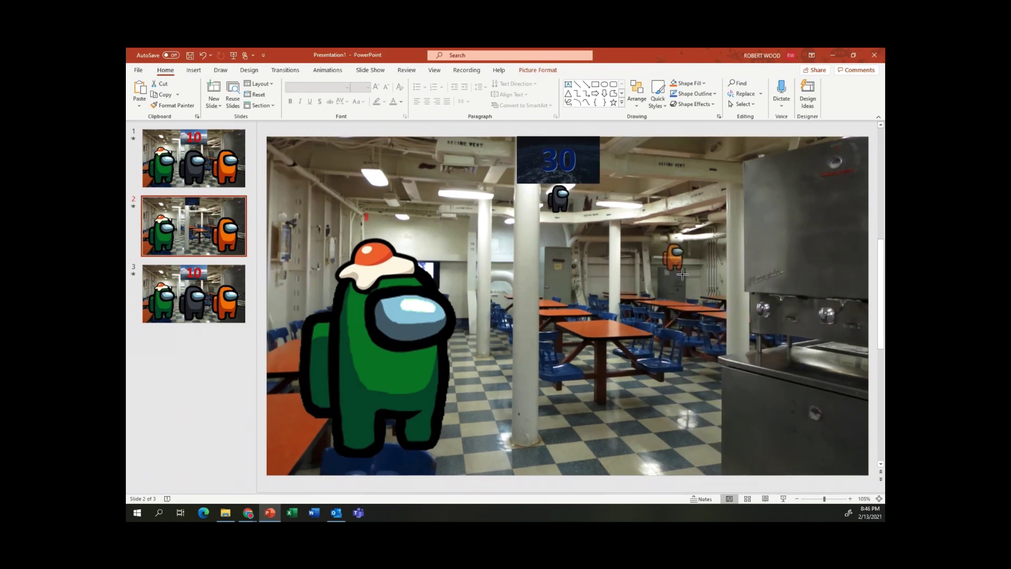
drag(678, 263, 722, 212)
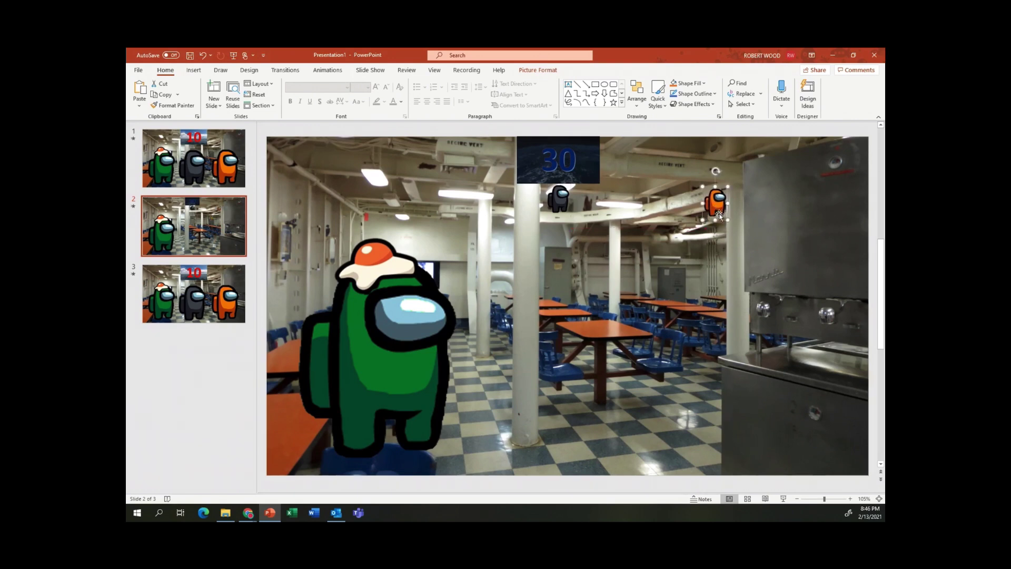
click(728, 220)
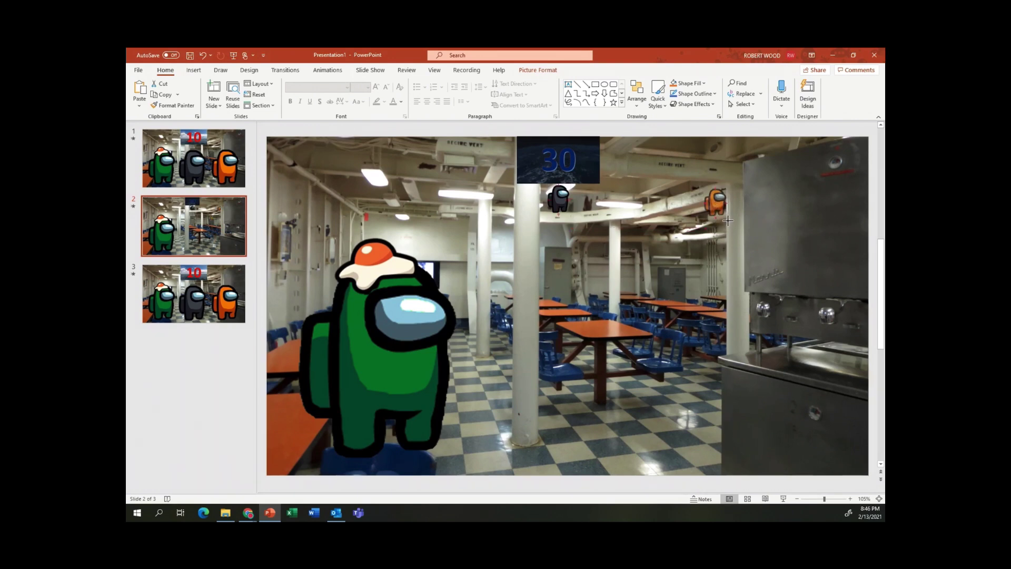
click(726, 218)
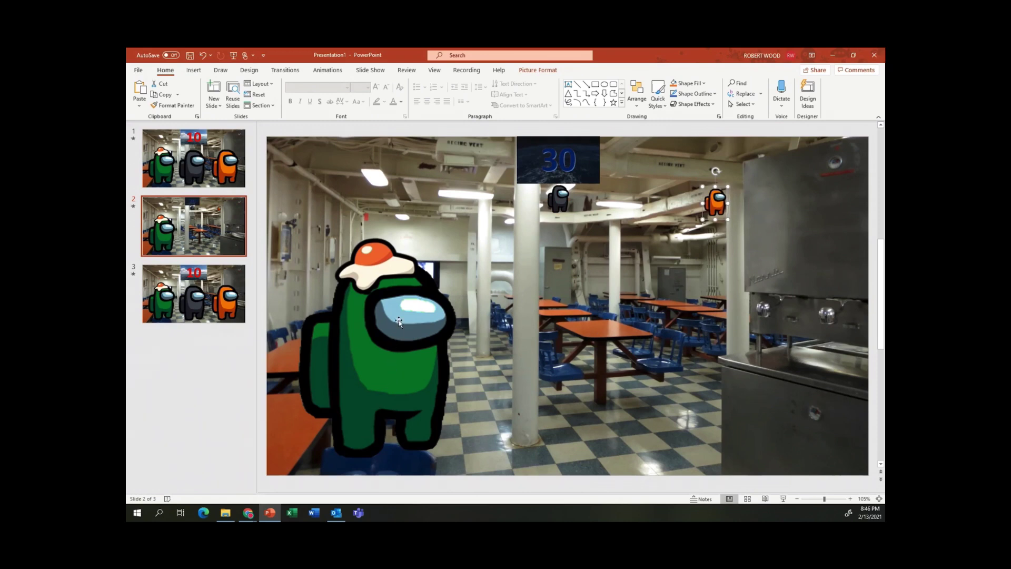
- Move the fried-egg hat off the green character and shrink that character to a small icon at the slide's upper left
drag(376, 260, 542, 284)
drag(412, 440, 412, 349)
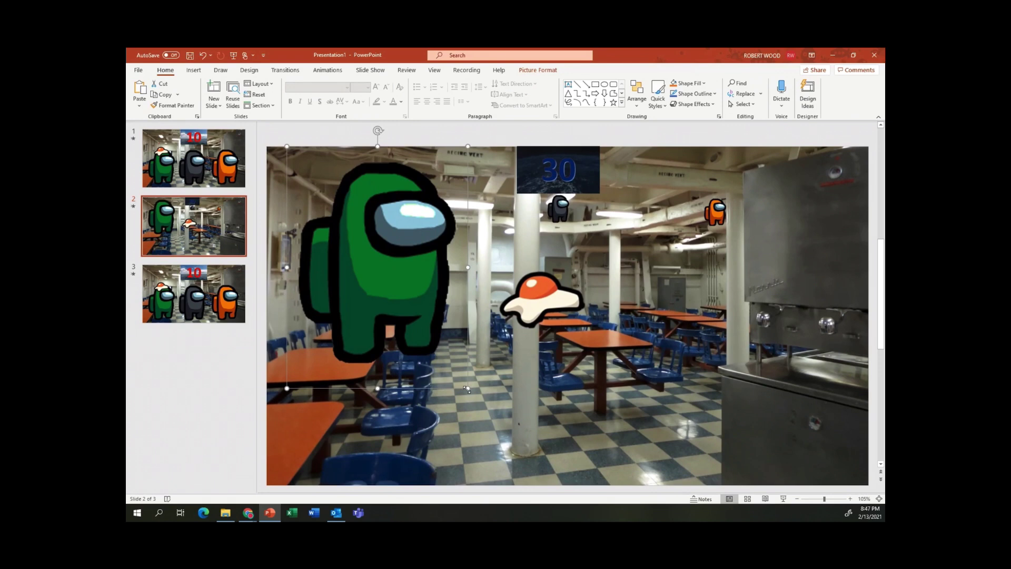
drag(468, 388, 373, 195)
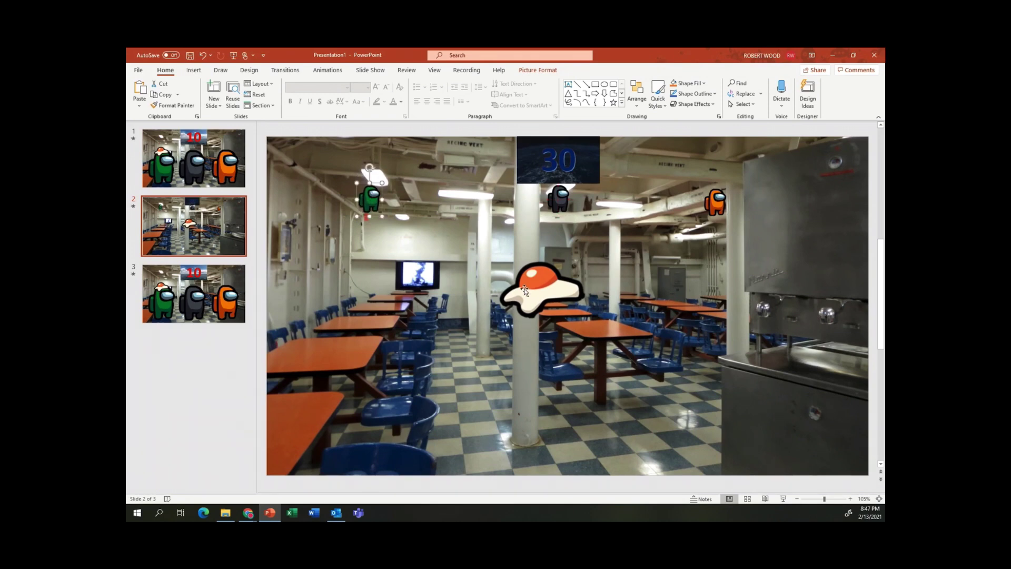
- Shrink the fried-egg hat to fit the small green character and place it on that character's head
click(548, 283)
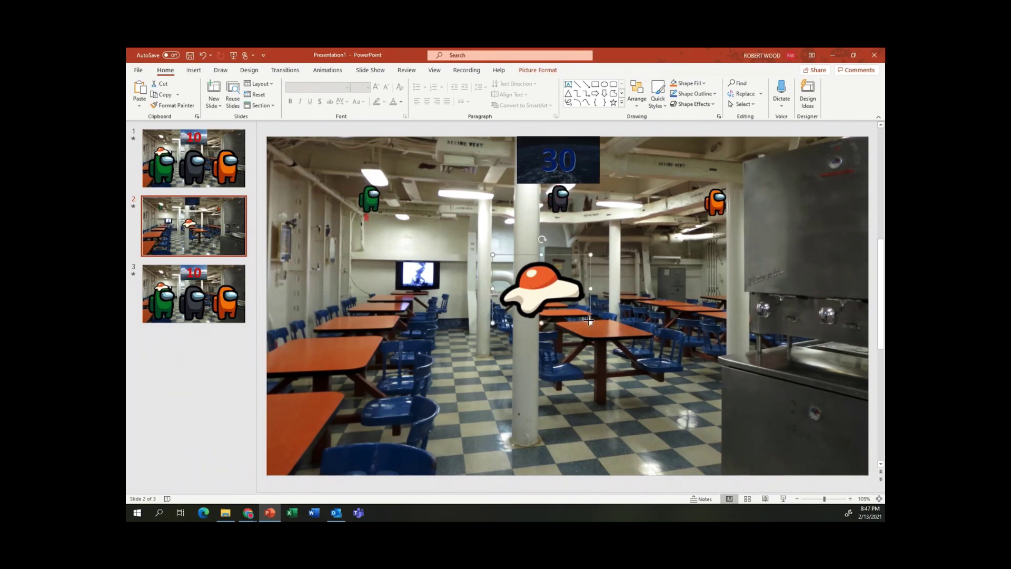
drag(590, 322, 520, 270)
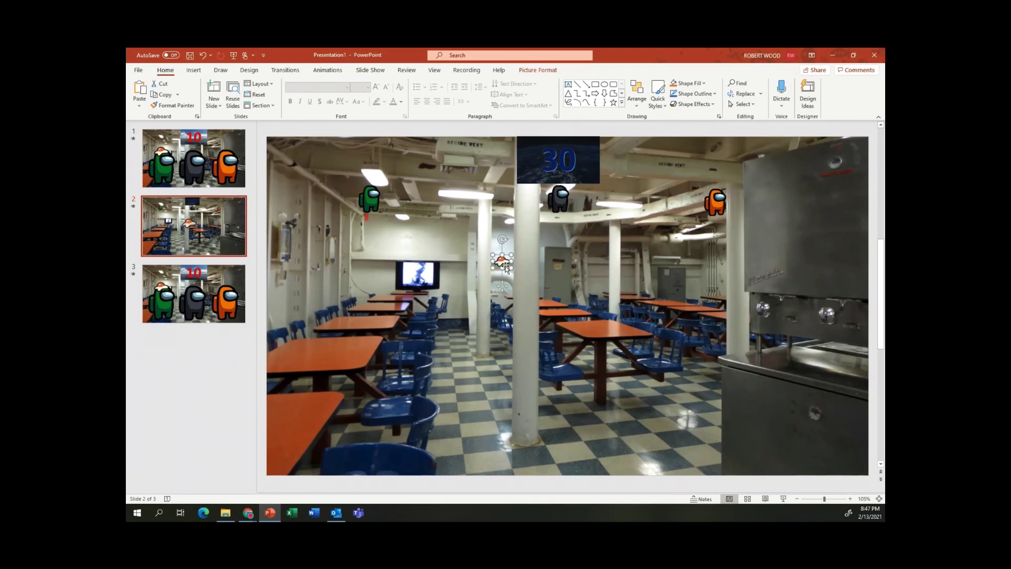
click(371, 188)
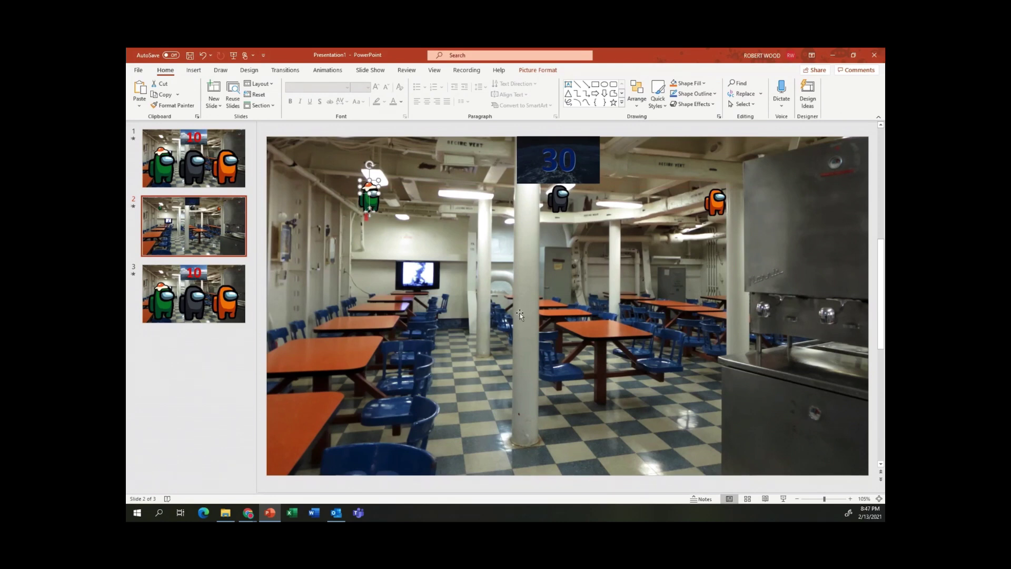
click(533, 292)
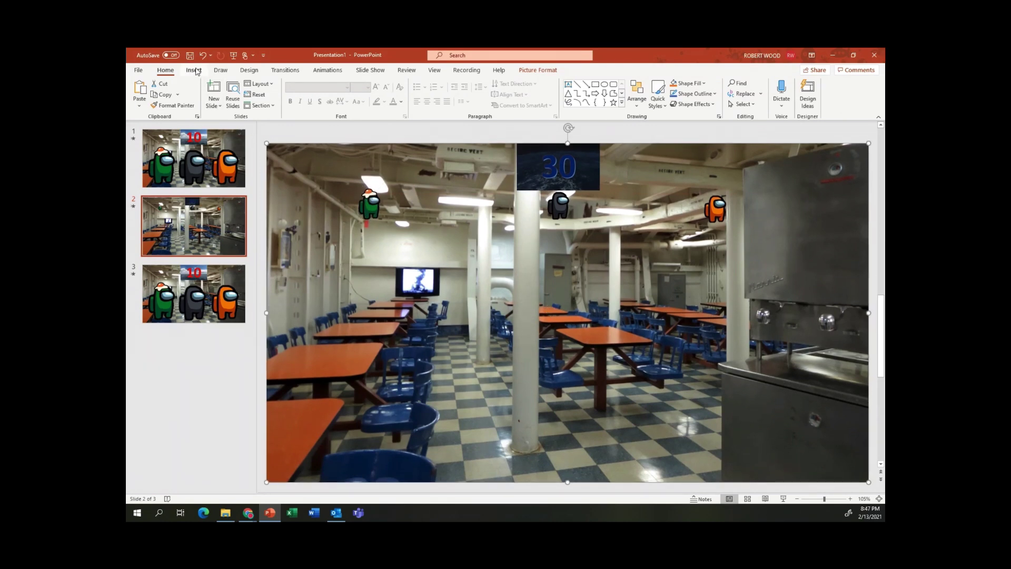
click(287, 138)
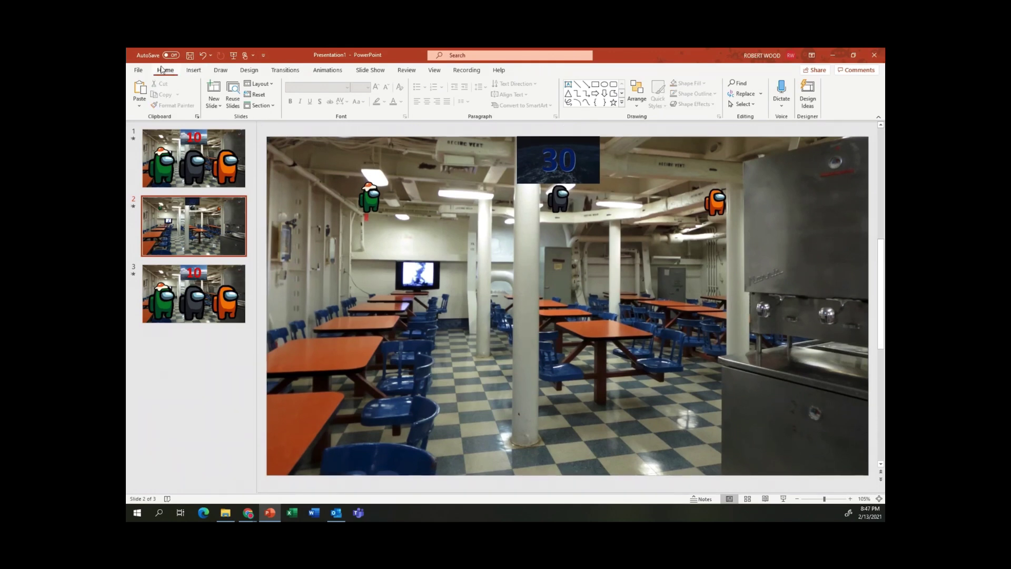
- Insert the z1Bicycle-Crunches picture, place it below the green character, and stretch it to about 5.23" high by 3.36" wide
click(193, 71)
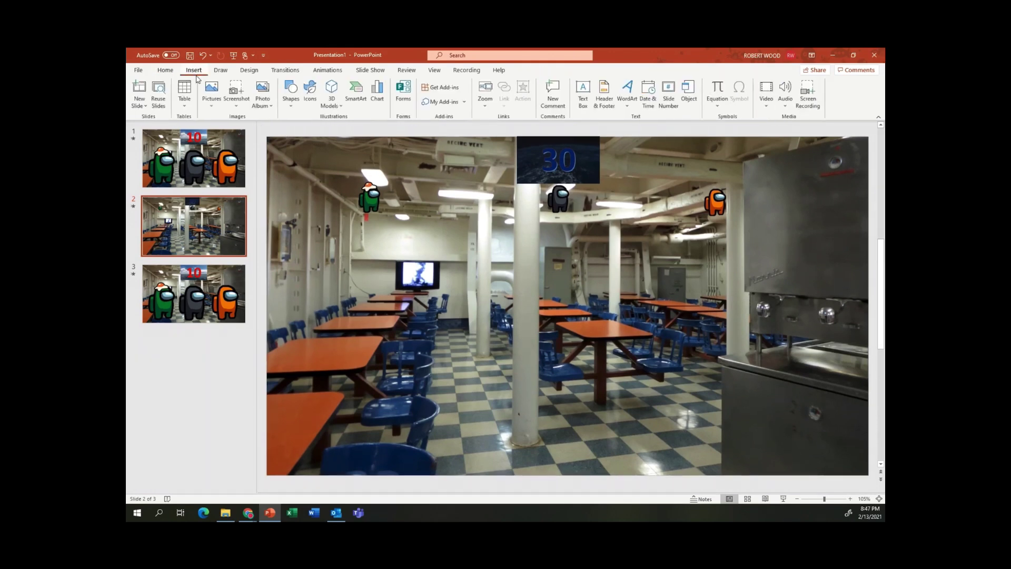
click(212, 105)
click(235, 133)
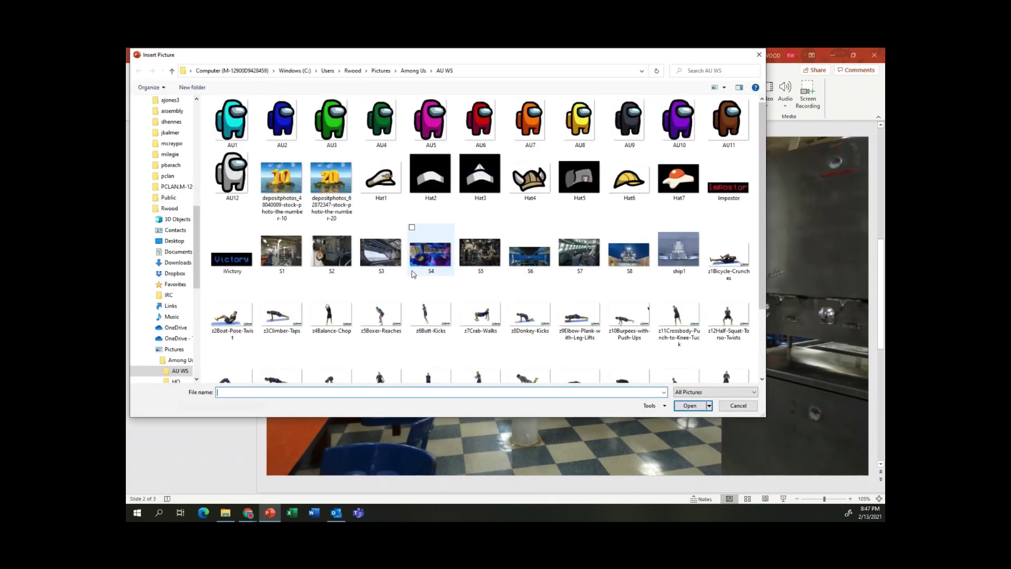
click(727, 261)
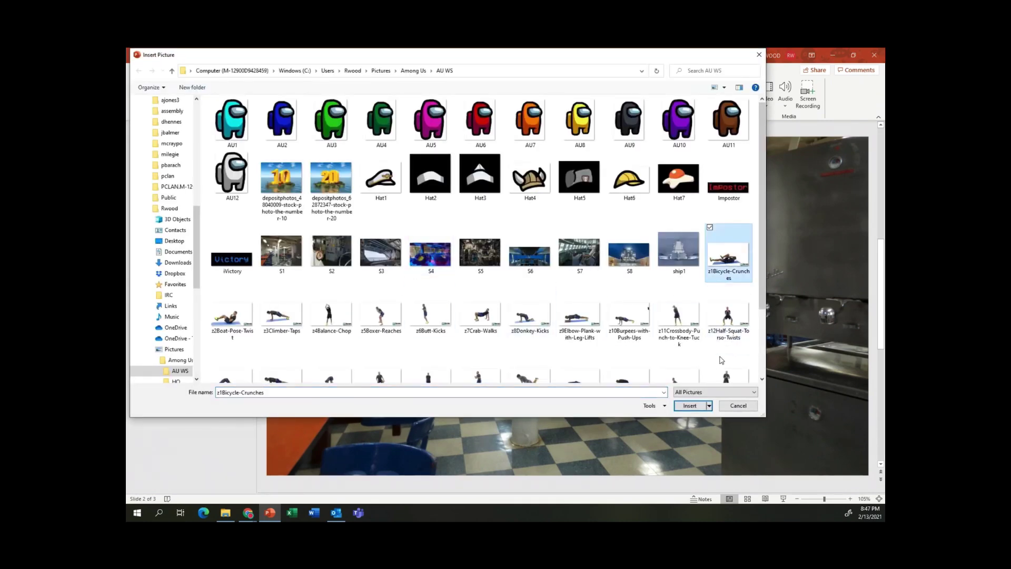
click(690, 405)
drag(661, 318, 490, 303)
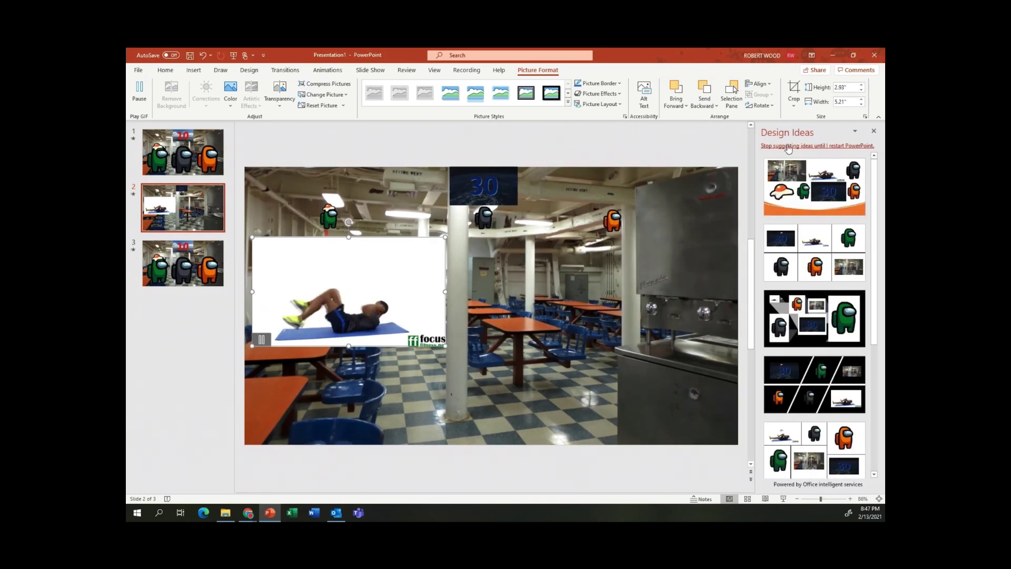
click(874, 130)
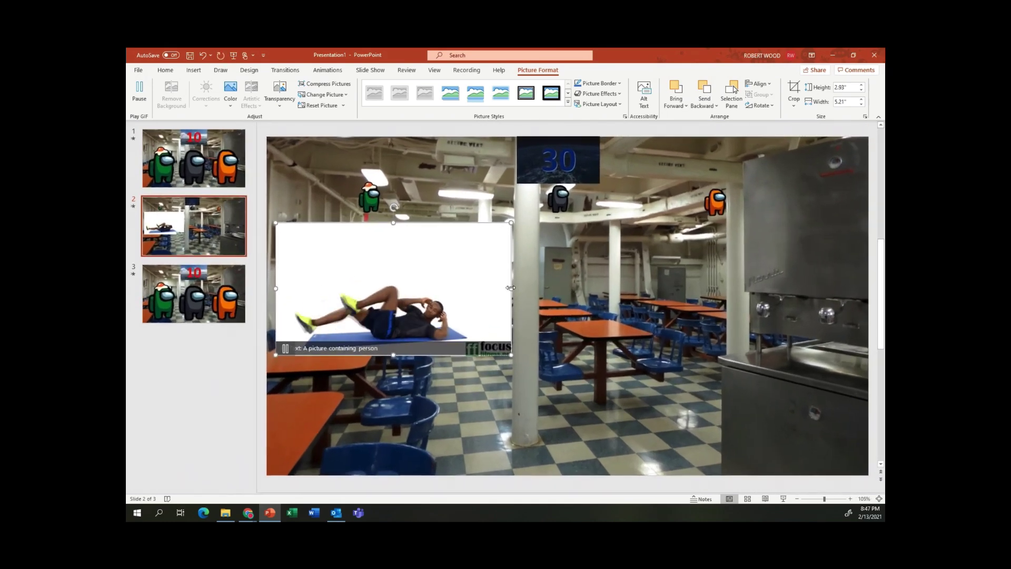
drag(511, 287, 427, 286)
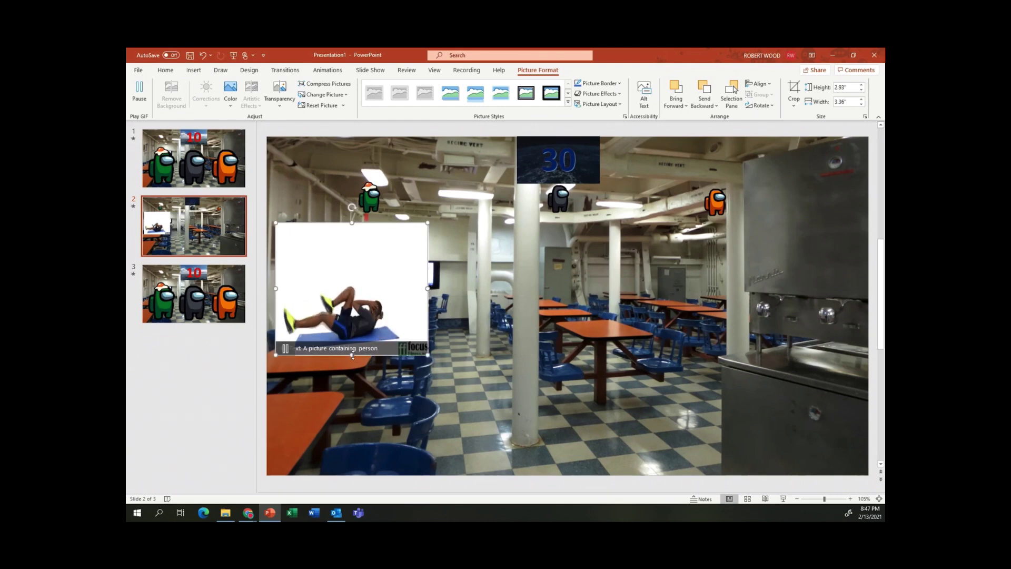
drag(353, 356, 357, 460)
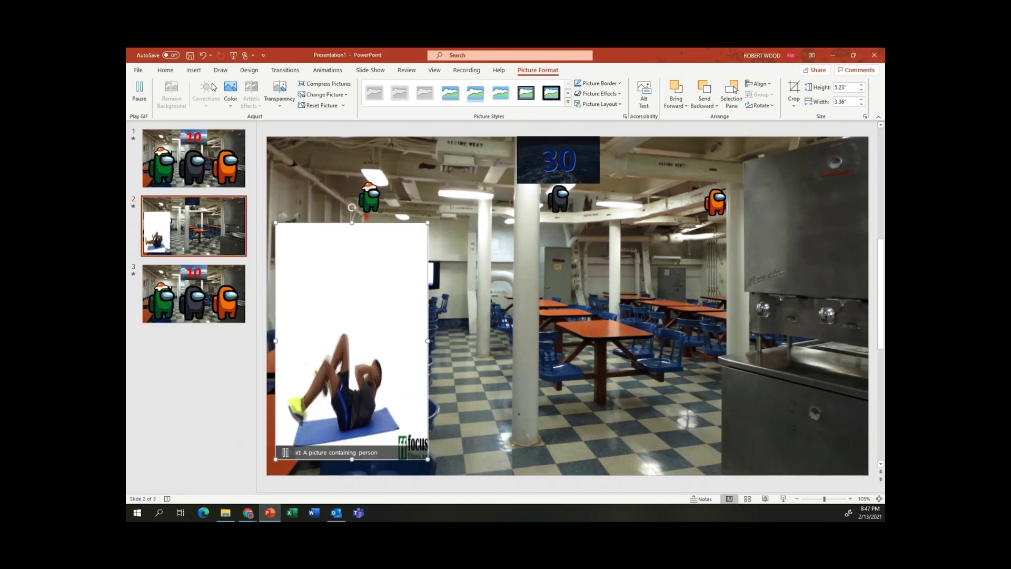
- Insert the z2Boat-Pose-Twist picture, place it below the grey character, and size it to about 5.23" high by 3.36" wide
click(193, 70)
click(211, 94)
click(232, 138)
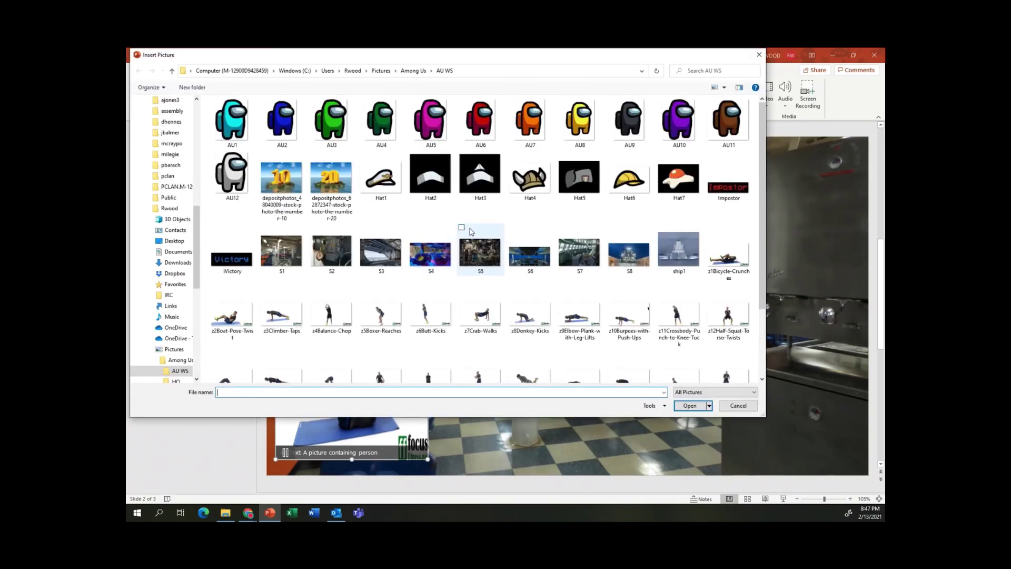
click(231, 323)
click(690, 406)
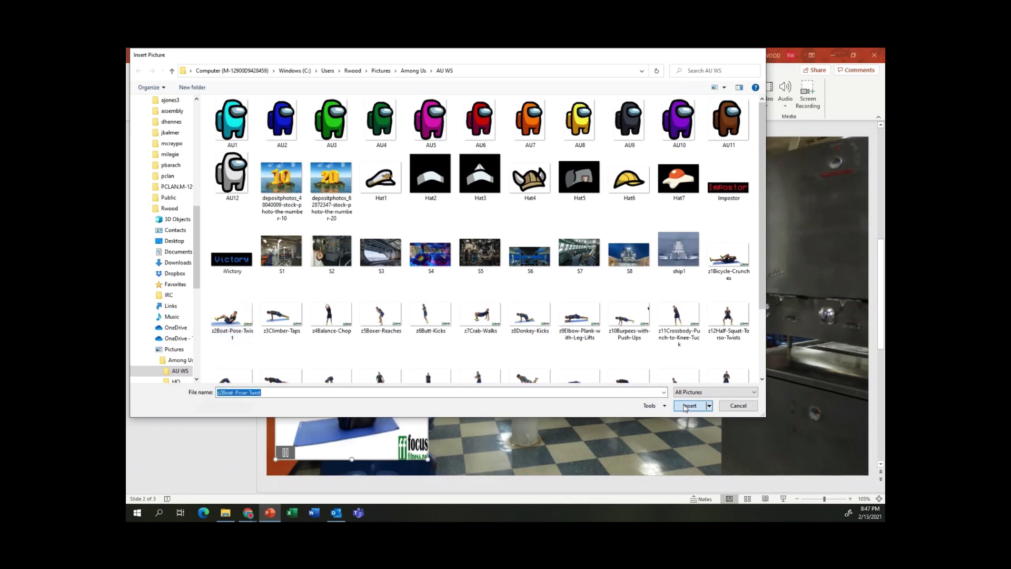
drag(587, 229, 599, 323)
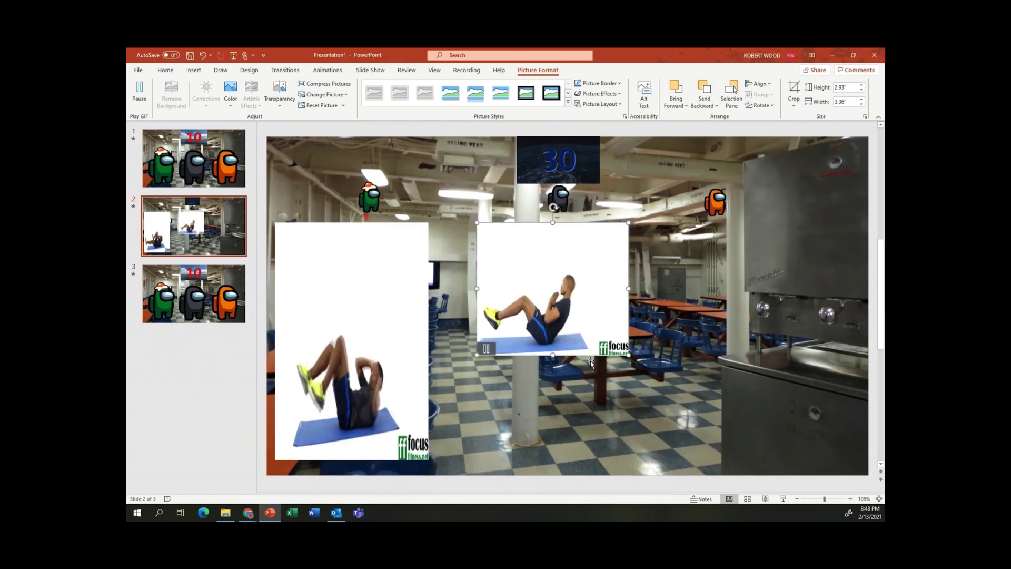
drag(553, 356, 548, 458)
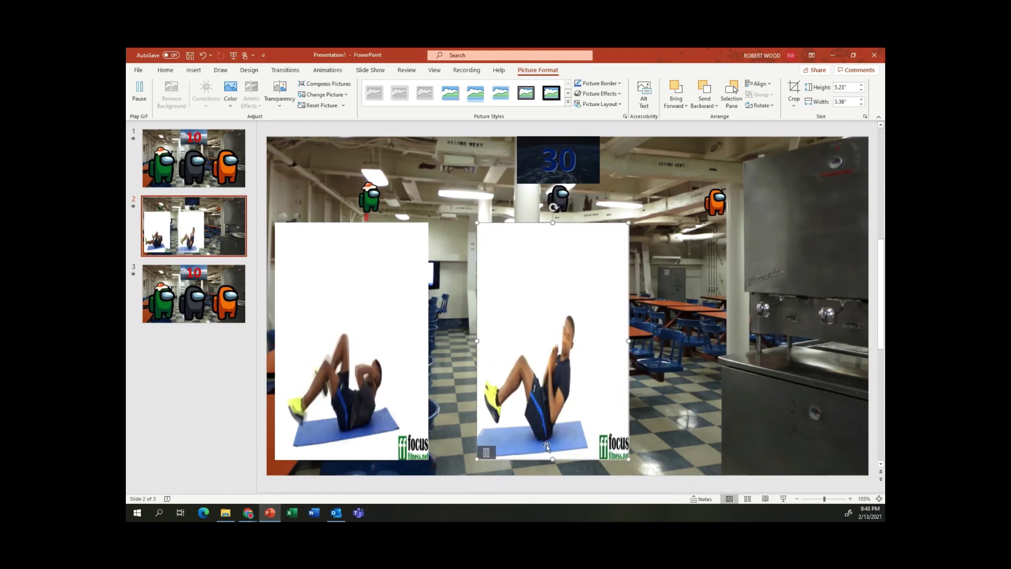
- Widen the bicycle-crunches picture slightly and the boat-pose-twist picture to about 3.43", narrowing the gap between them
click(424, 353)
drag(429, 341, 474, 340)
click(512, 328)
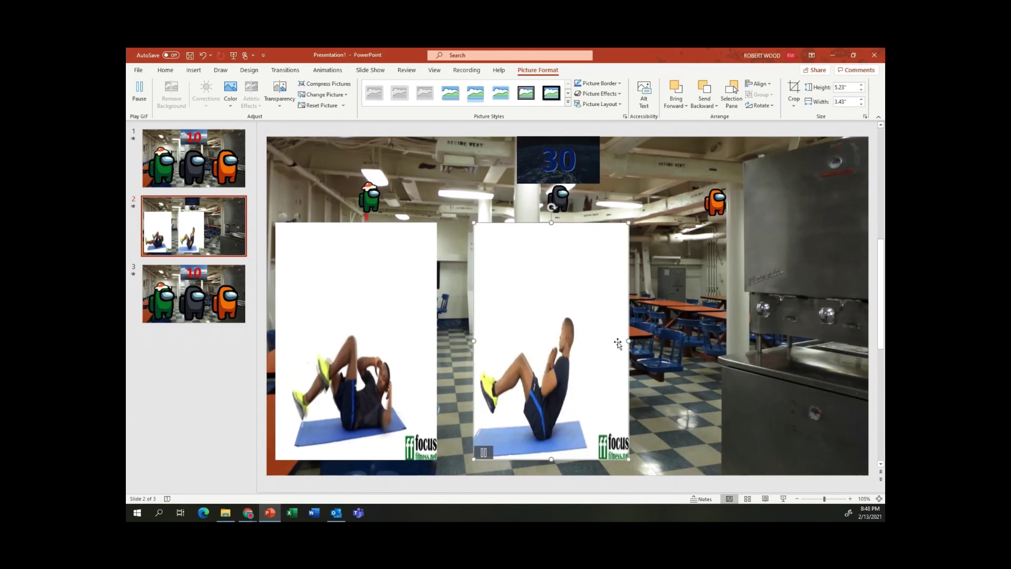
- Widen the boat-pose-twist picture slightly to about 3.55"
drag(629, 340, 636, 340)
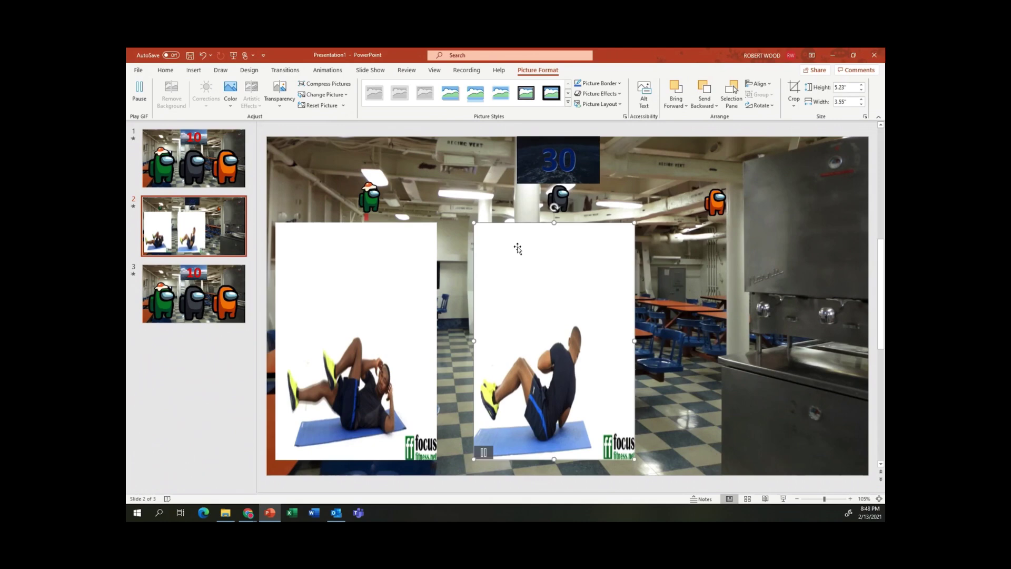
- Insert the z3Climber-Taps picture, place it below the orange character, and size it to about 5.23" high by 3.72" wide
click(193, 70)
click(211, 93)
click(233, 133)
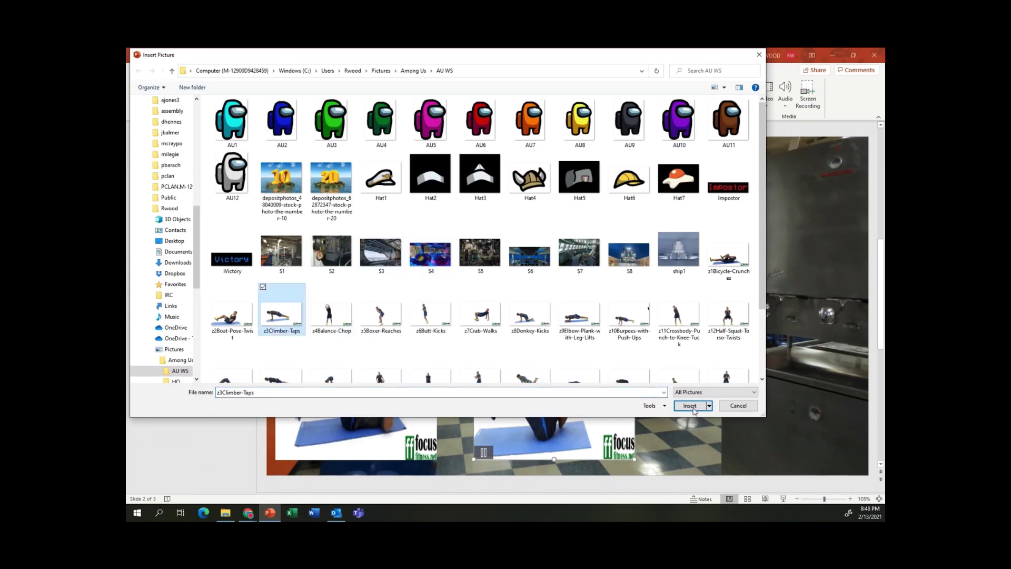
click(691, 406)
drag(673, 207, 650, 170)
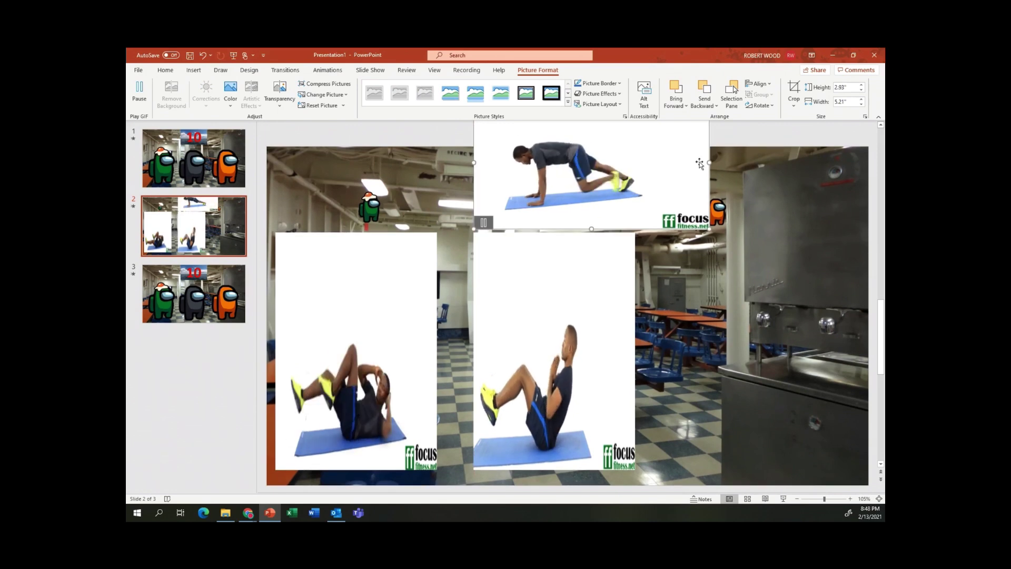
drag(709, 163, 832, 315)
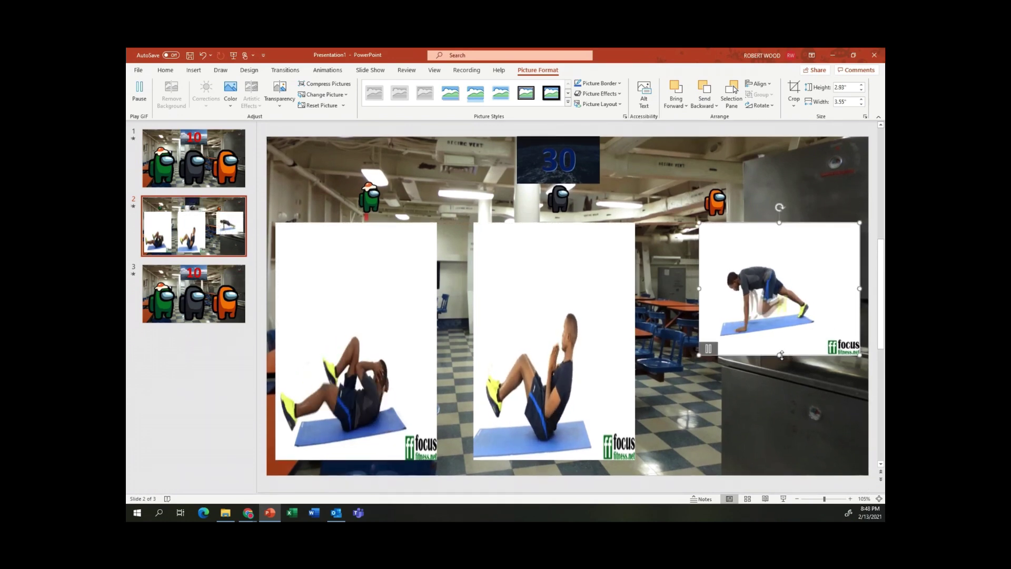
drag(780, 354, 778, 459)
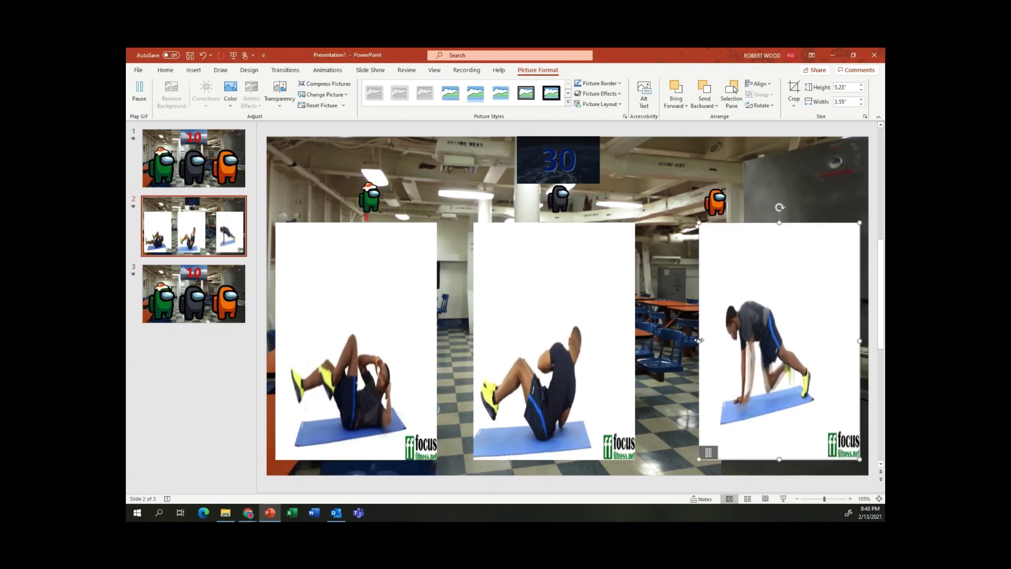
drag(698, 341, 691, 341)
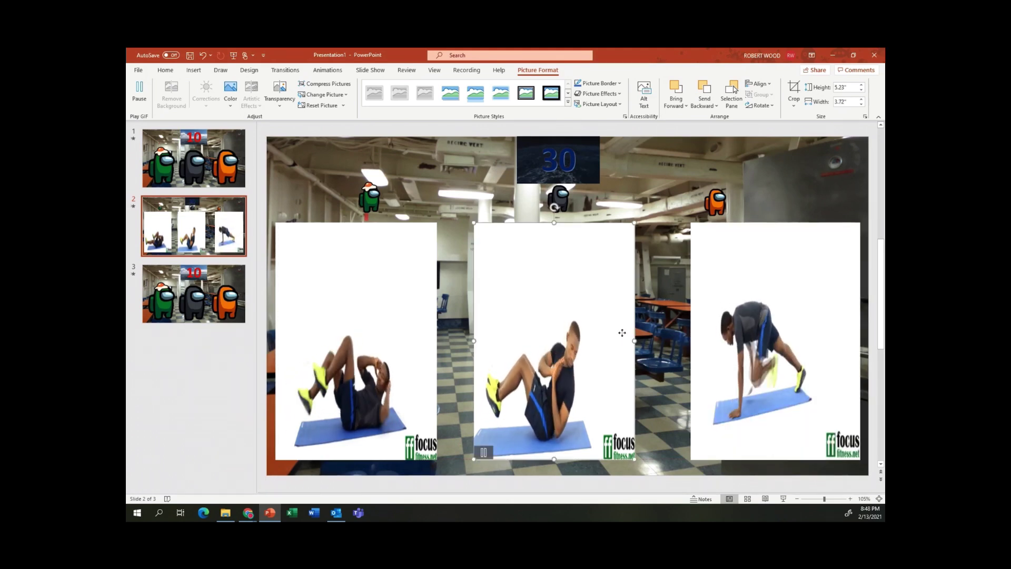